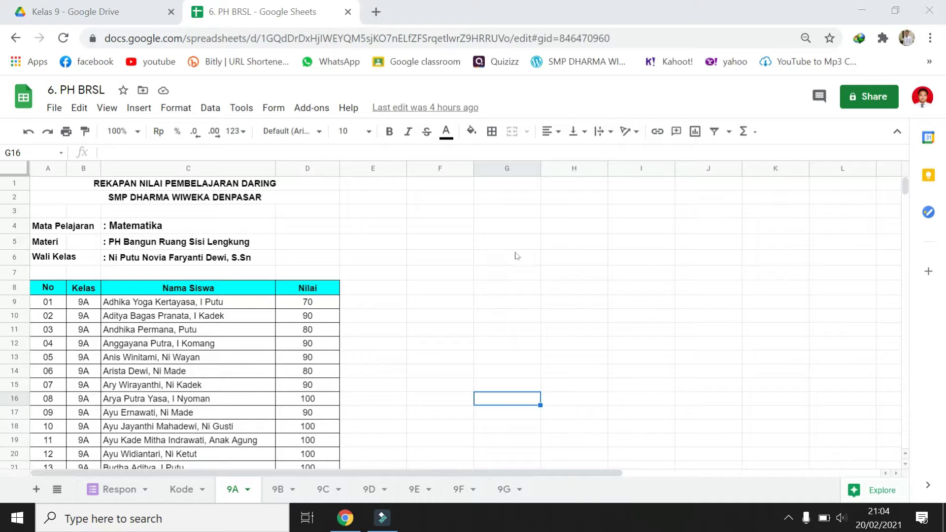
{"action": "left_click", "coordinate": [432, 289]}
{"action": "scroll", "coordinate": [370, 286], "scroll_direction": "down", "scroll_amount": 3}
{"action": "scroll", "coordinate": [370, 287], "scroll_direction": "up", "scroll_amount": 3}
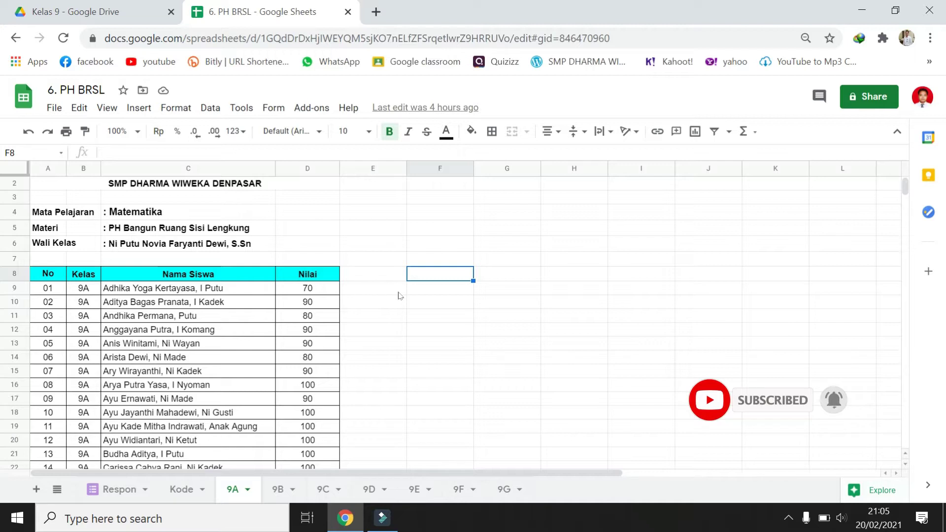
{"action": "scroll", "coordinate": [379, 315], "scroll_direction": "up", "scroll_amount": 1}
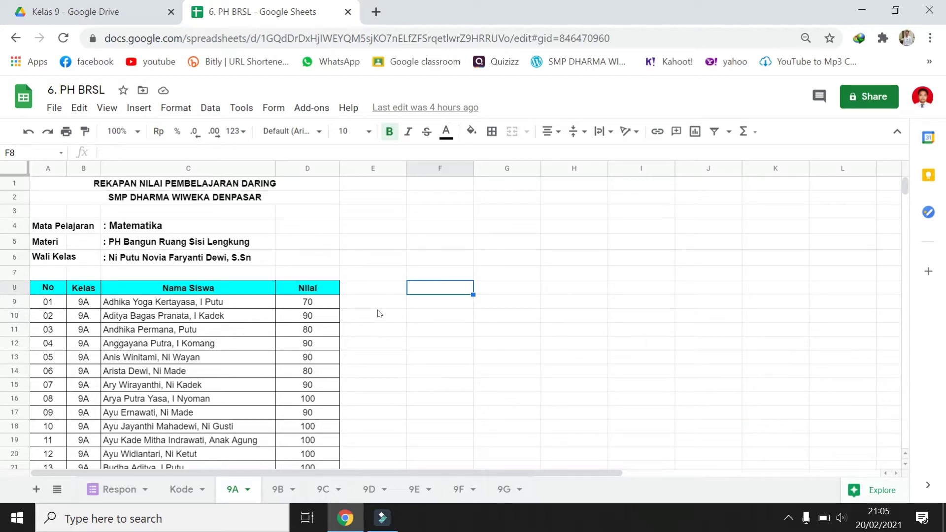
{"action": "left_click", "coordinate": [382, 304]}
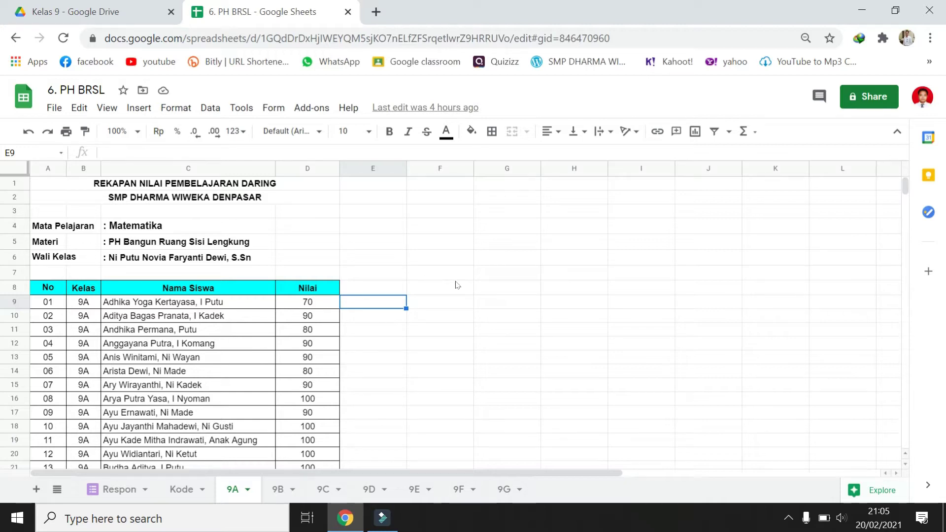
{"action": "left_click", "coordinate": [377, 318]}
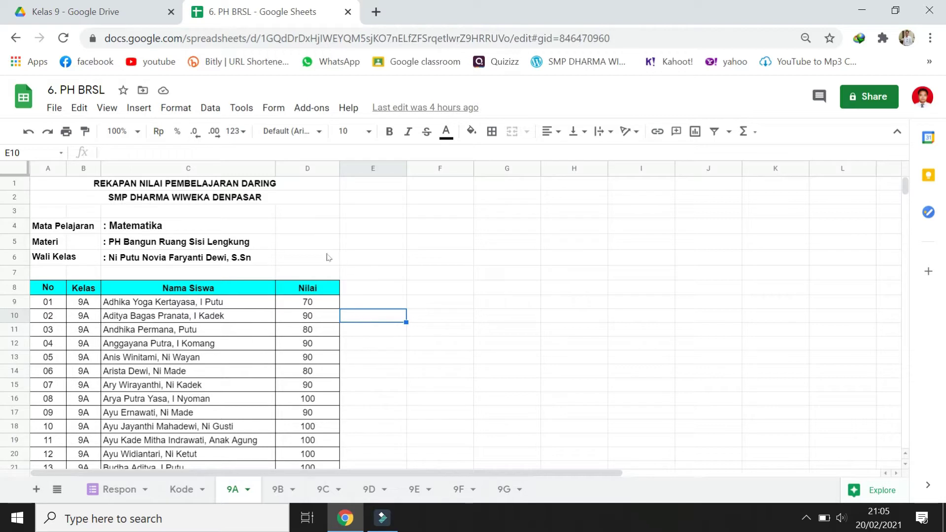
- Add the label "KKM :" in D4 and the passing score 75 in E4 of the 9A sheet
{"action": "left_click", "coordinate": [323, 232]}
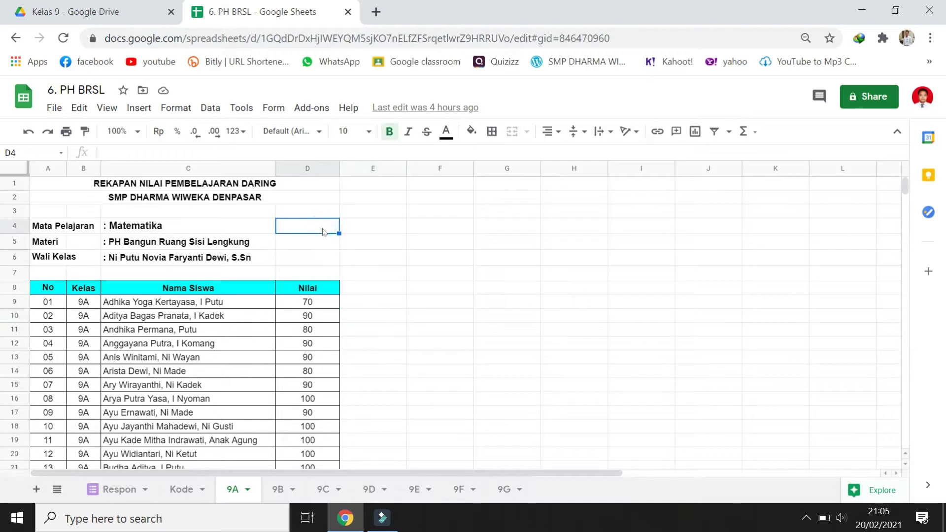
{"action": "type", "text": "KKM"}
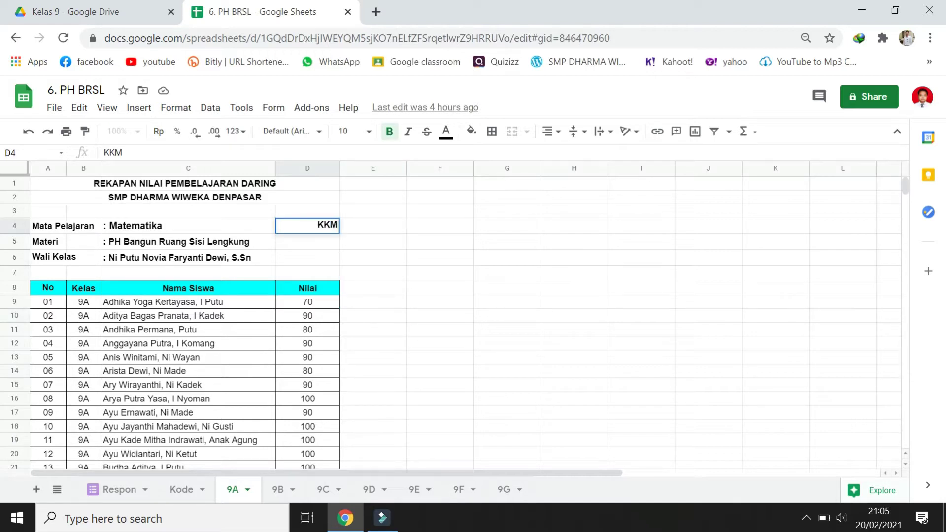
{"action": "type", "text": " :"}
{"action": "key", "text": "Tab"}
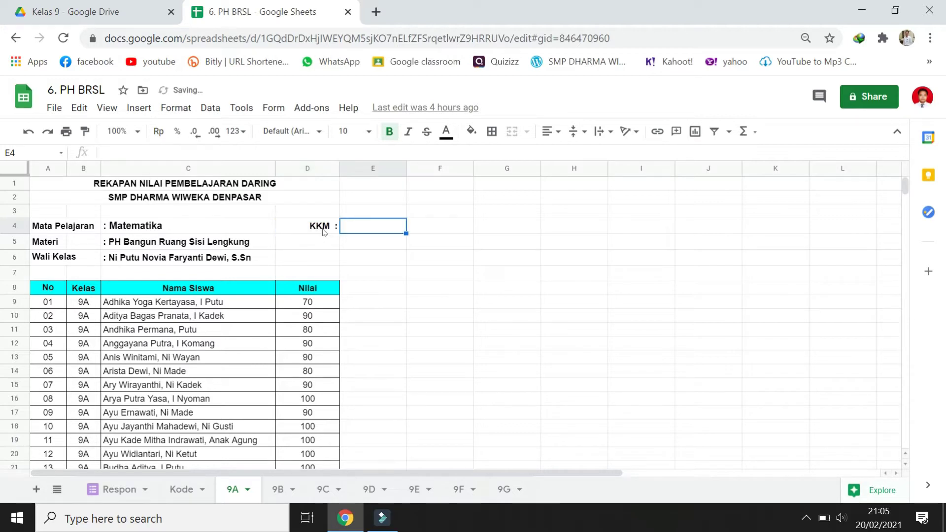
{"action": "type", "text": "75"}
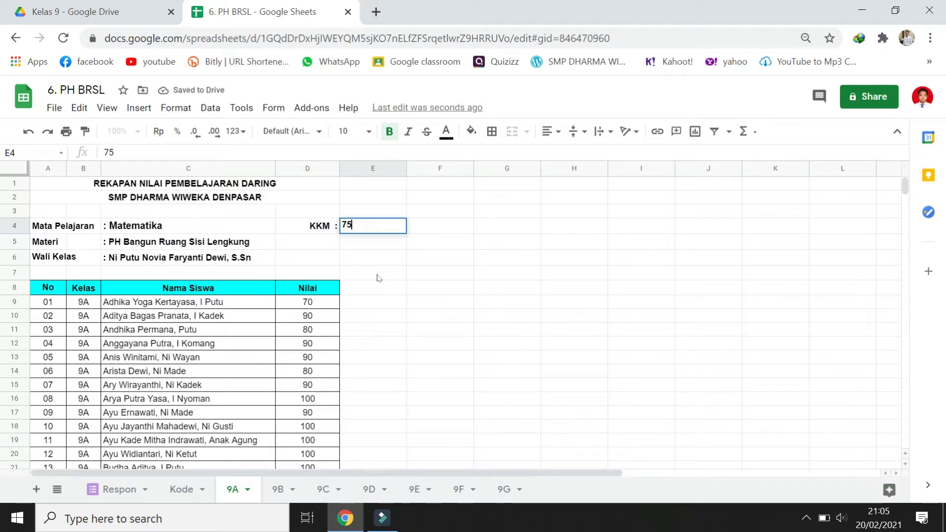
{"action": "left_click", "coordinate": [493, 301]}
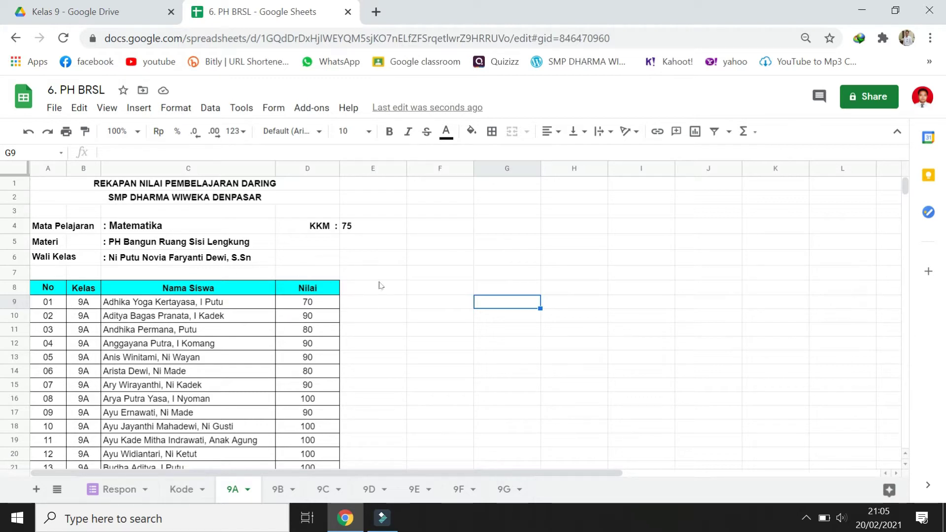
{"action": "left_click", "coordinate": [416, 273]}
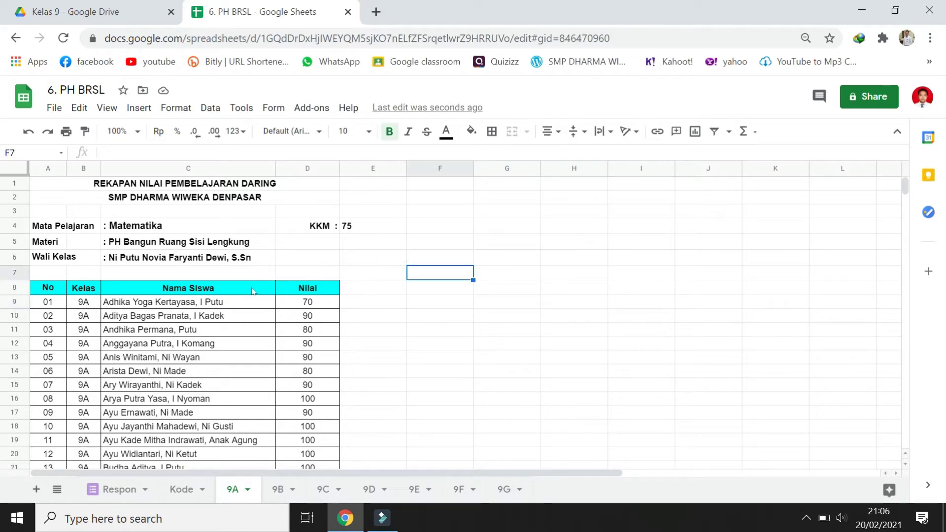
- Look through the form responses on Respon, the student code list on Kode and the score tables of classes 9A to 9G
{"action": "scroll", "coordinate": [254, 294], "scroll_direction": "down", "scroll_amount": 6}
{"action": "scroll", "coordinate": [255, 295], "scroll_direction": "up", "scroll_amount": 6}
{"action": "left_click", "coordinate": [121, 490]}
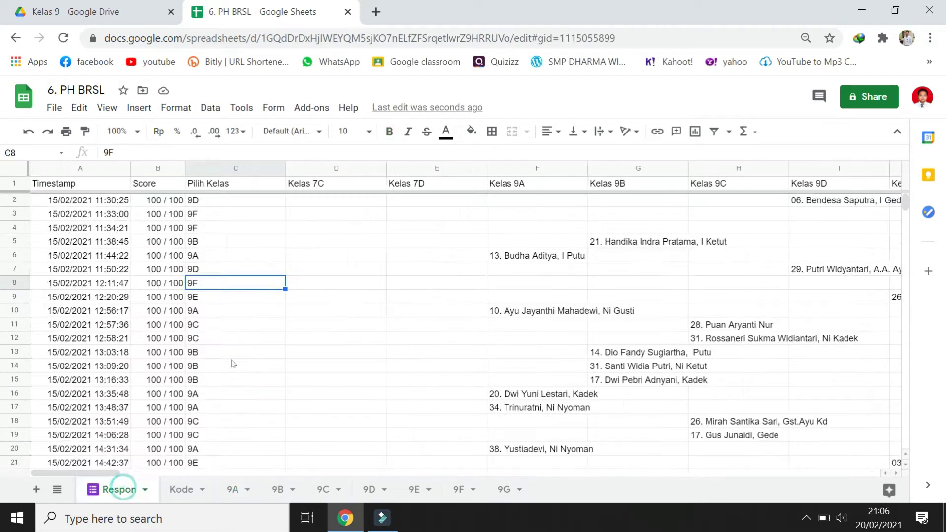
{"action": "scroll", "coordinate": [364, 305], "scroll_direction": "down", "scroll_amount": 18}
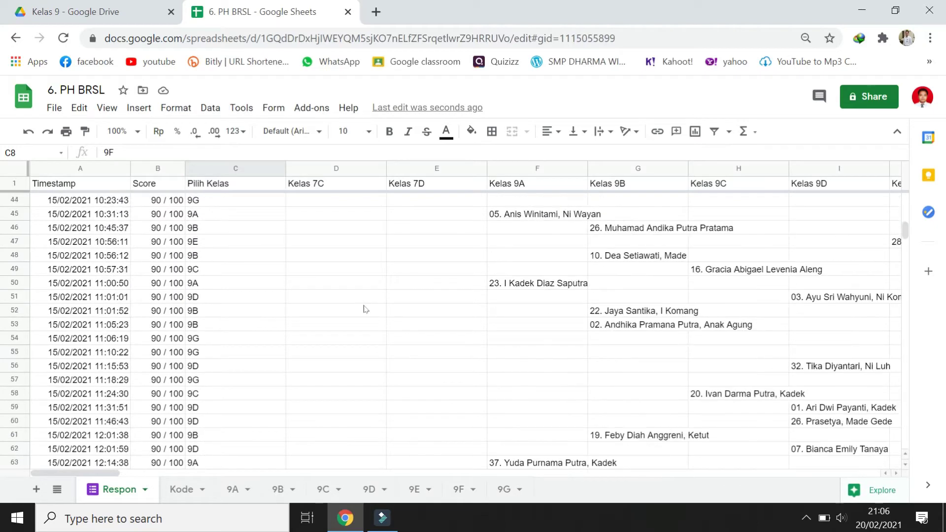
{"action": "scroll", "coordinate": [366, 315], "scroll_direction": "up", "scroll_amount": 7}
{"action": "scroll", "coordinate": [366, 315], "scroll_direction": "up", "scroll_amount": 11}
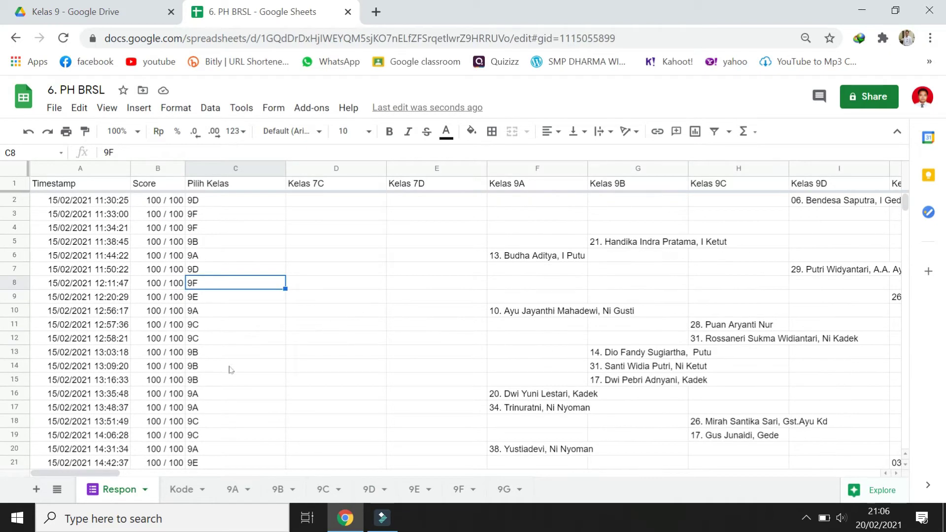
{"action": "left_click", "coordinate": [179, 491]}
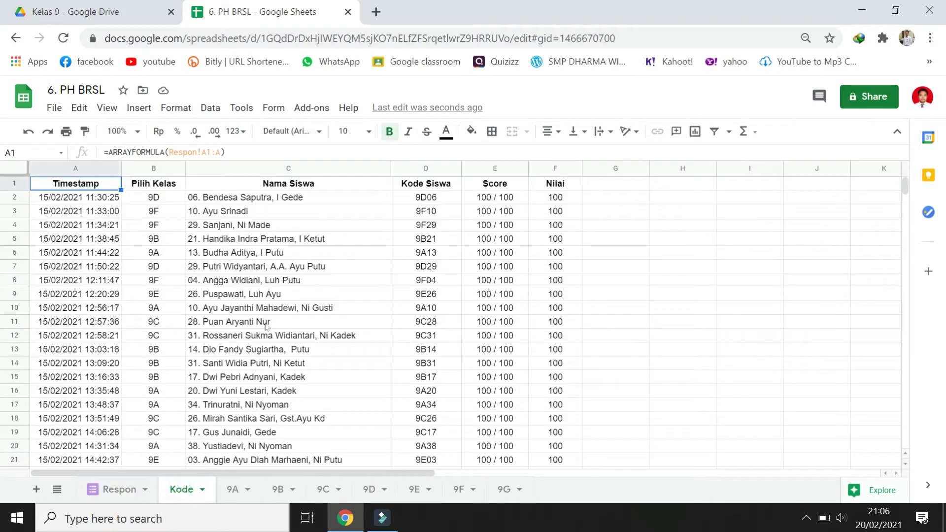
{"action": "left_click", "coordinate": [231, 489]}
{"action": "left_click", "coordinate": [278, 489]}
{"action": "left_click", "coordinate": [323, 490]}
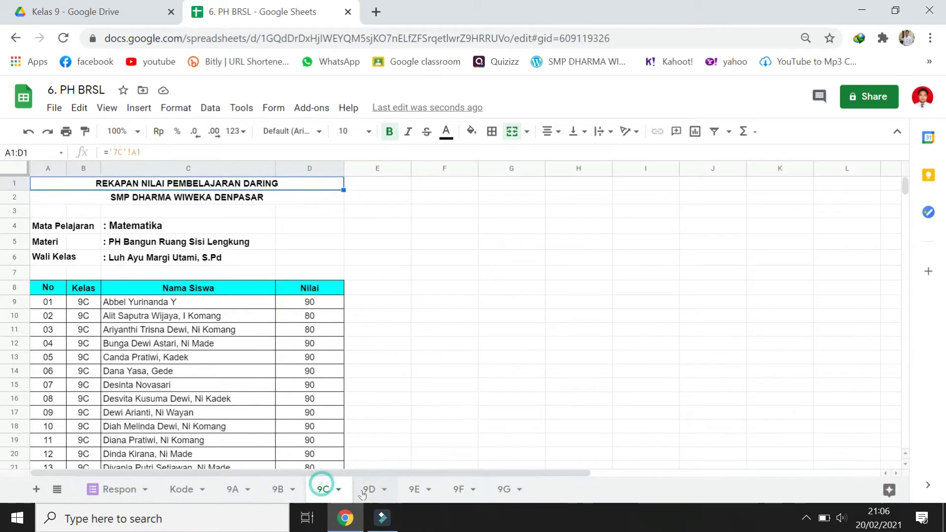
{"action": "left_click", "coordinate": [369, 490]}
{"action": "left_click", "coordinate": [414, 490]}
{"action": "left_click", "coordinate": [459, 489]}
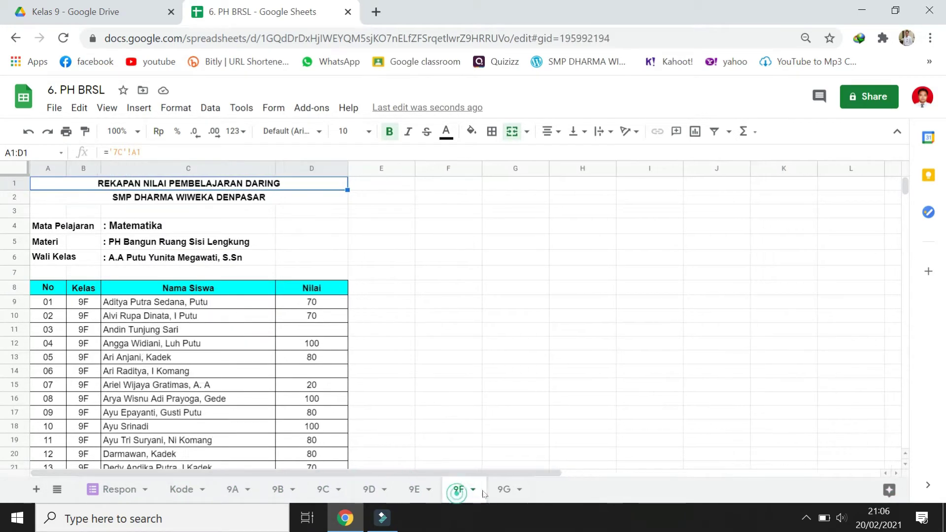
{"action": "left_click", "coordinate": [508, 490]}
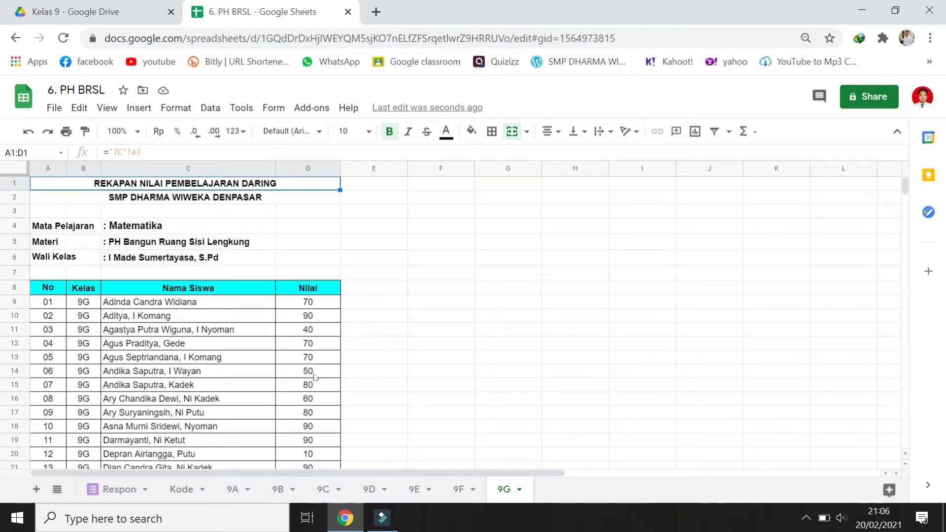
{"action": "left_click", "coordinate": [119, 490]}
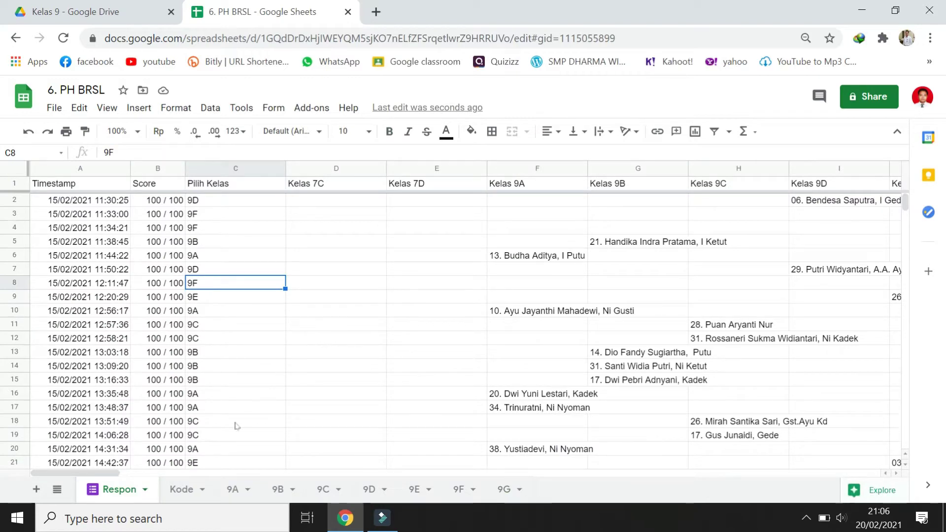
{"action": "left_click", "coordinate": [181, 491]}
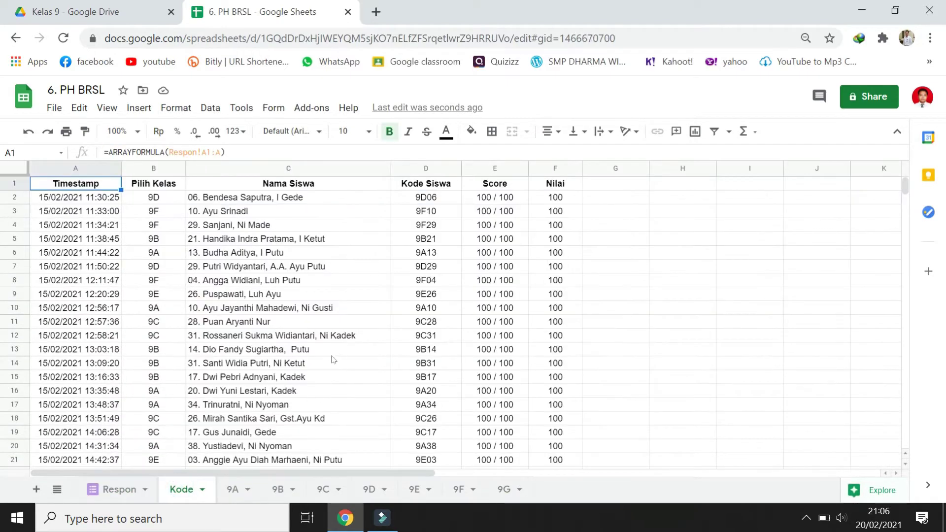
- On the 9A sheet, enter Remidi in E9 and Tuntas in E10 and E11, beside the scores
{"action": "left_click", "coordinate": [232, 491]}
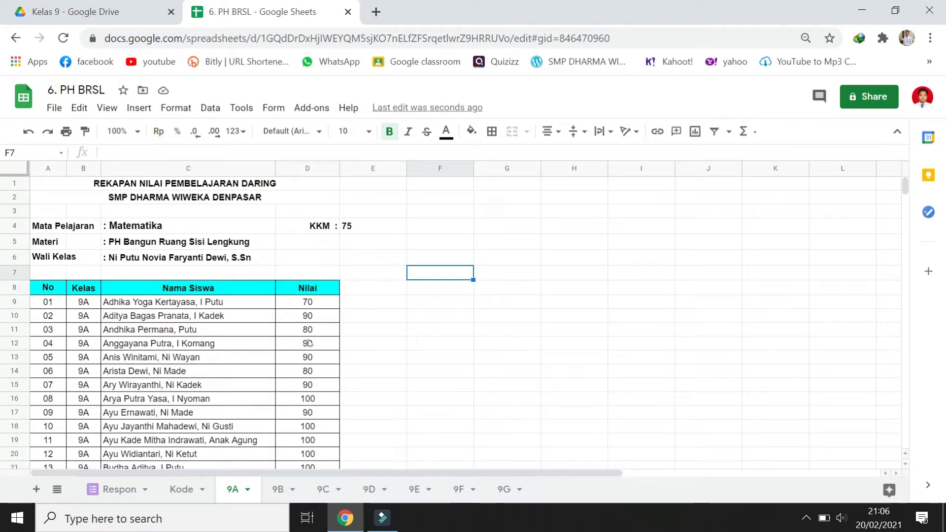
{"action": "left_click", "coordinate": [308, 302]}
{"action": "left_click", "coordinate": [368, 302]}
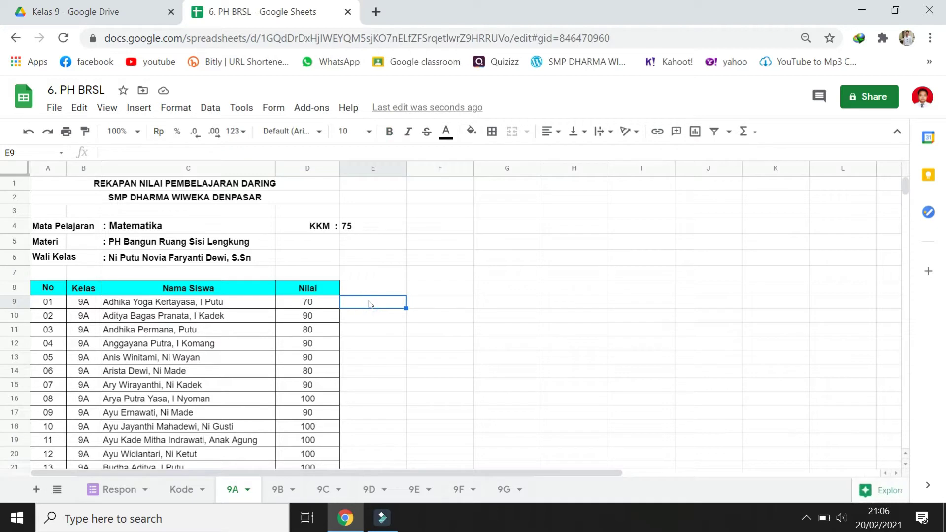
{"action": "type", "text": "Remidi"}
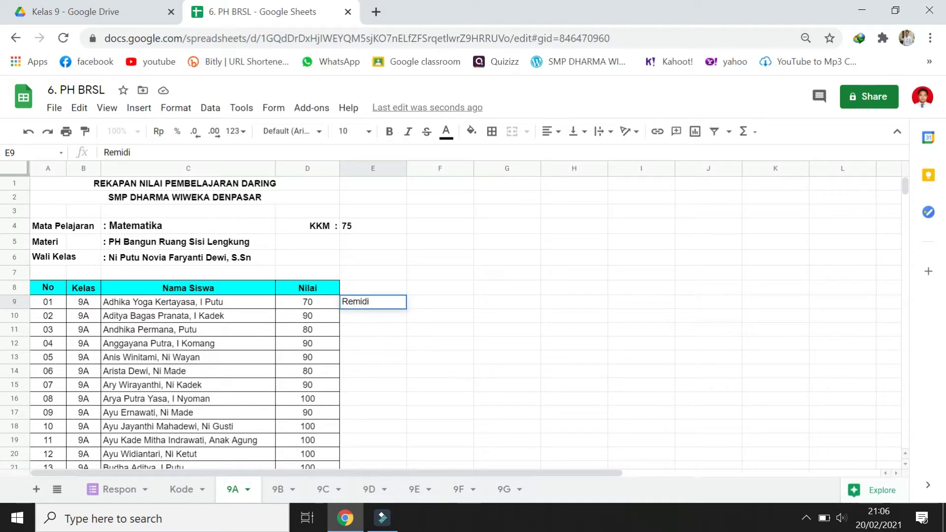
{"action": "key", "text": "Return"}
{"action": "type", "text": "Tunt"}
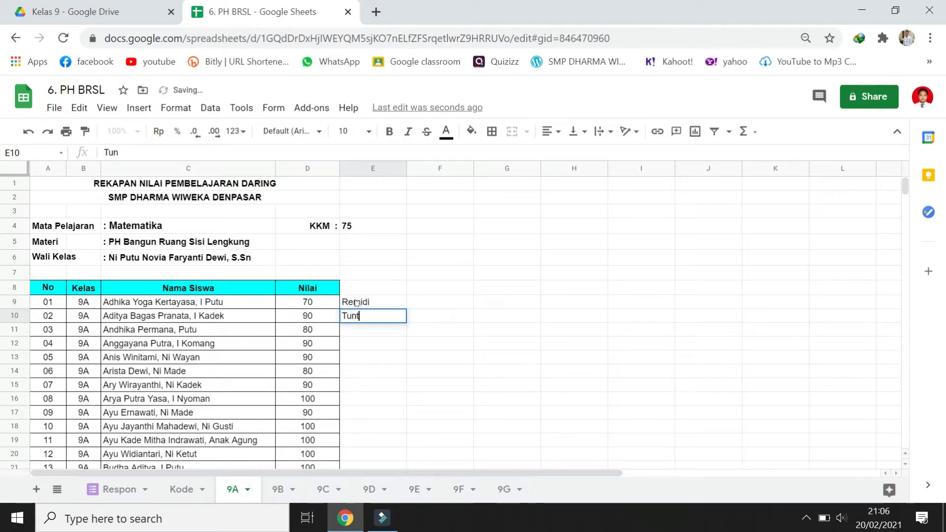
{"action": "type", "text": "as"}
{"action": "left_click", "coordinate": [369, 331]}
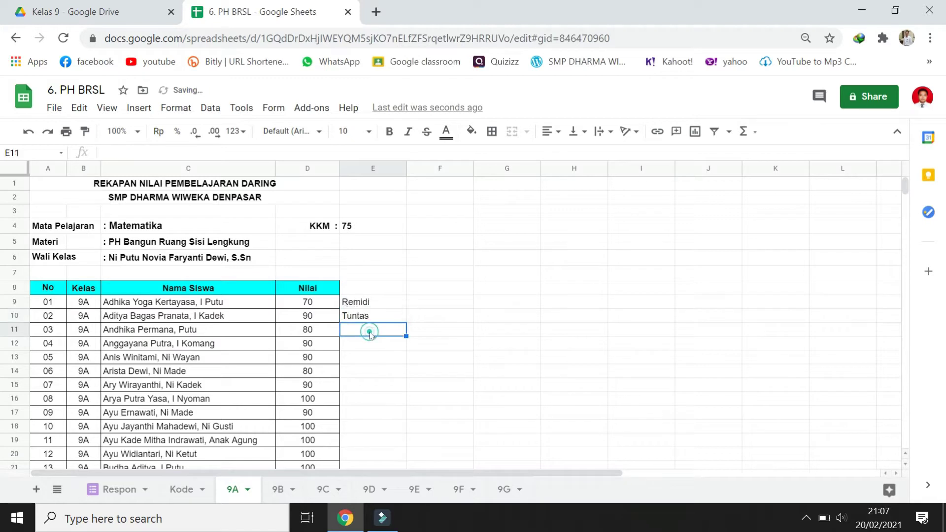
{"action": "type", "text": "Tuntas"}
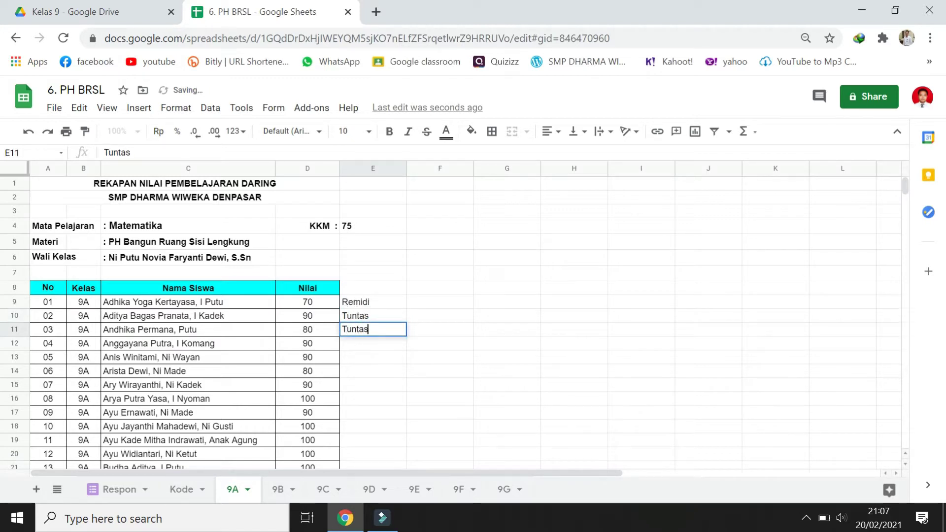
{"action": "left_click", "coordinate": [378, 344]}
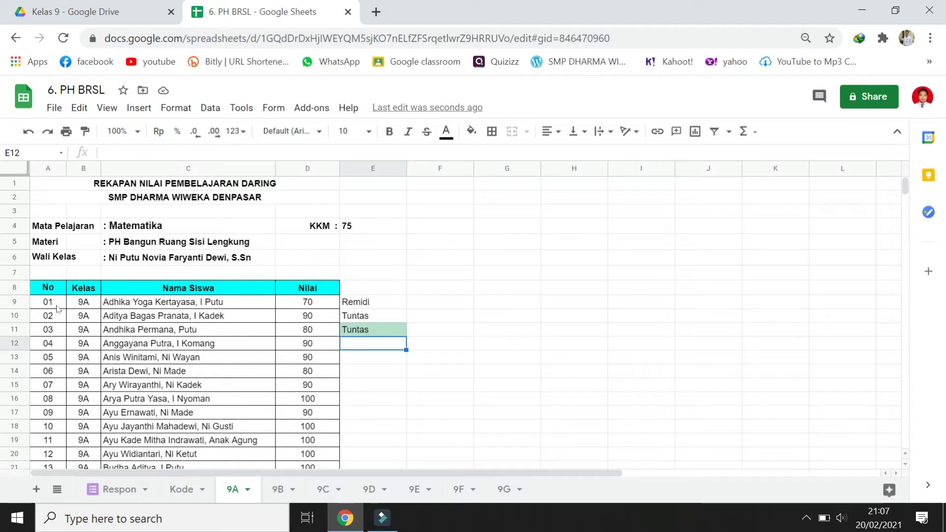
- Fill the row of student 01, cells A9:E9, with yellow
{"action": "left_click_drag", "start_coordinate": [47, 302], "coordinate": [375, 302]}
{"action": "left_click", "coordinate": [472, 131]}
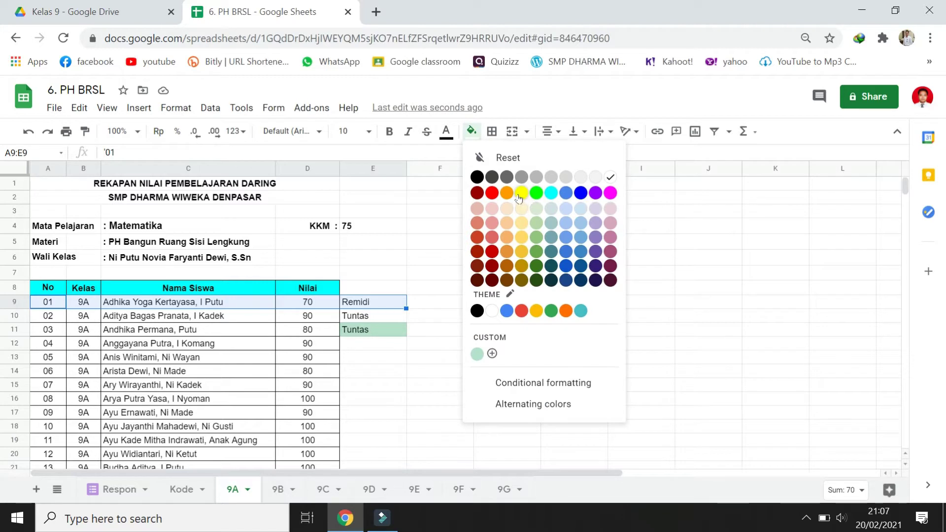
{"action": "left_click", "coordinate": [522, 193]}
{"action": "left_click", "coordinate": [479, 382]}
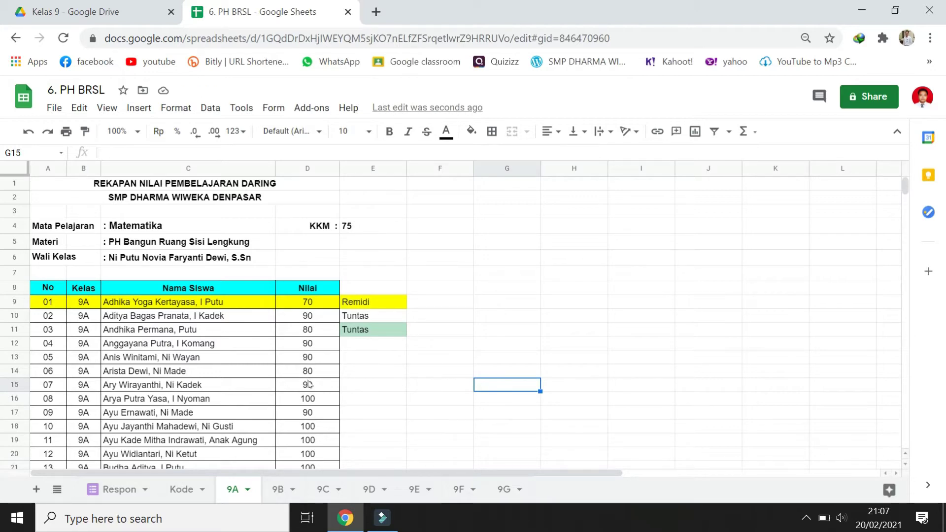
- Fill the row of student 33, cells A41:D41, with yellow
{"action": "scroll", "coordinate": [309, 390], "scroll_direction": "down", "scroll_amount": 4}
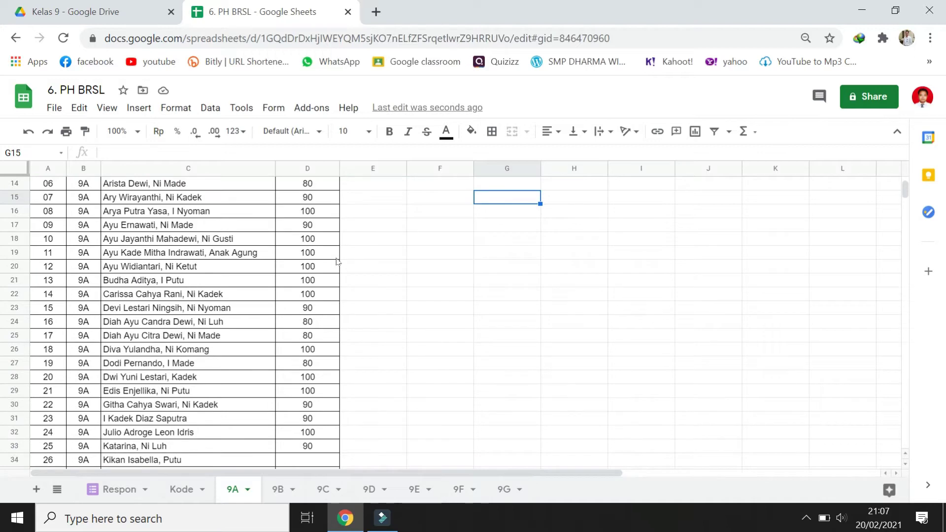
{"action": "scroll", "coordinate": [310, 380], "scroll_direction": "down", "scroll_amount": 1}
{"action": "scroll", "coordinate": [309, 375], "scroll_direction": "down", "scroll_amount": 2}
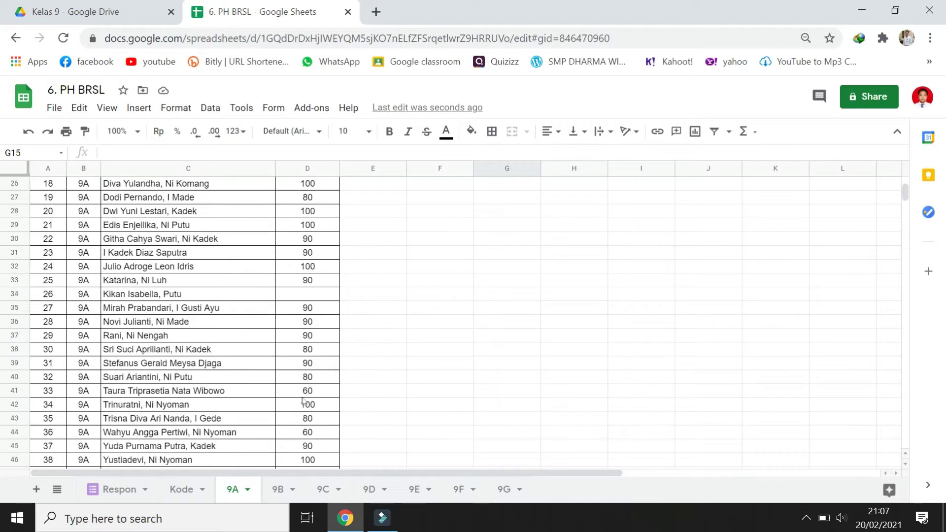
{"action": "scroll", "coordinate": [309, 390], "scroll_direction": "down", "scroll_amount": 1}
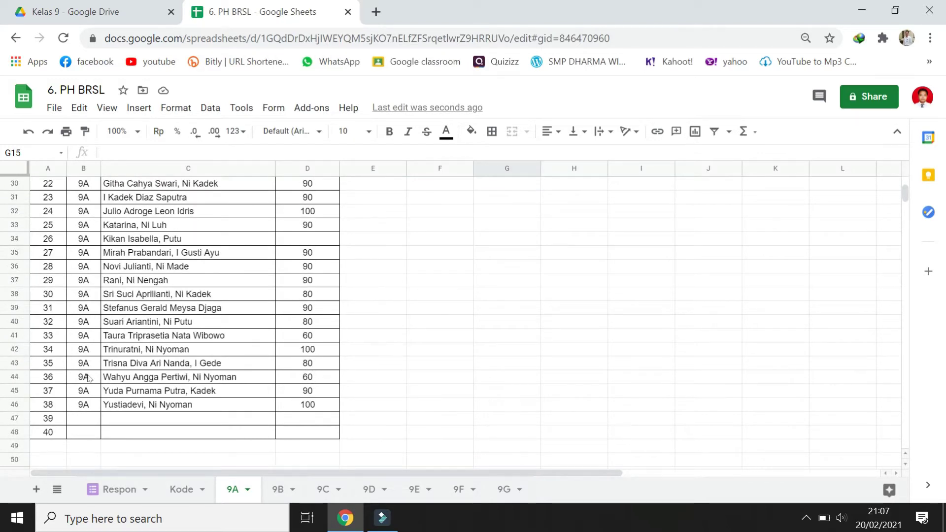
{"action": "left_click_drag", "start_coordinate": [49, 335], "coordinate": [316, 338]}
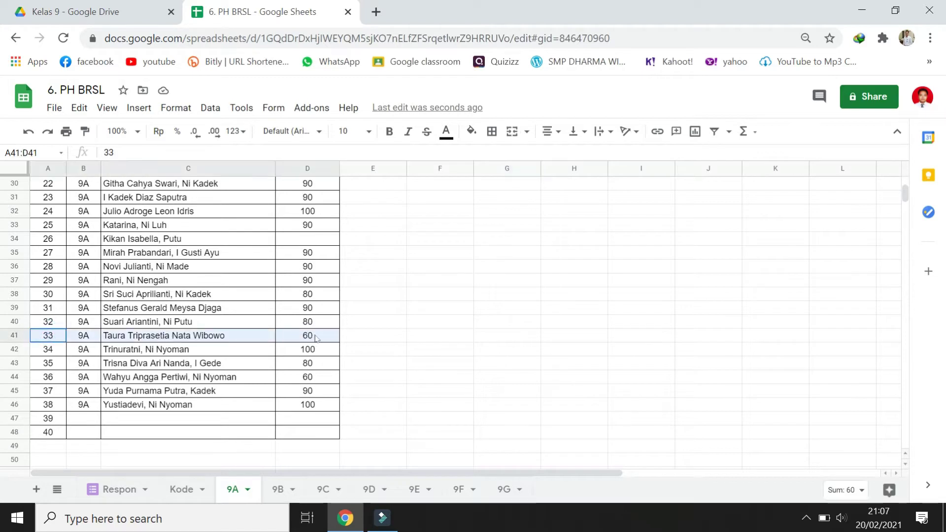
{"action": "left_click", "coordinate": [477, 132]}
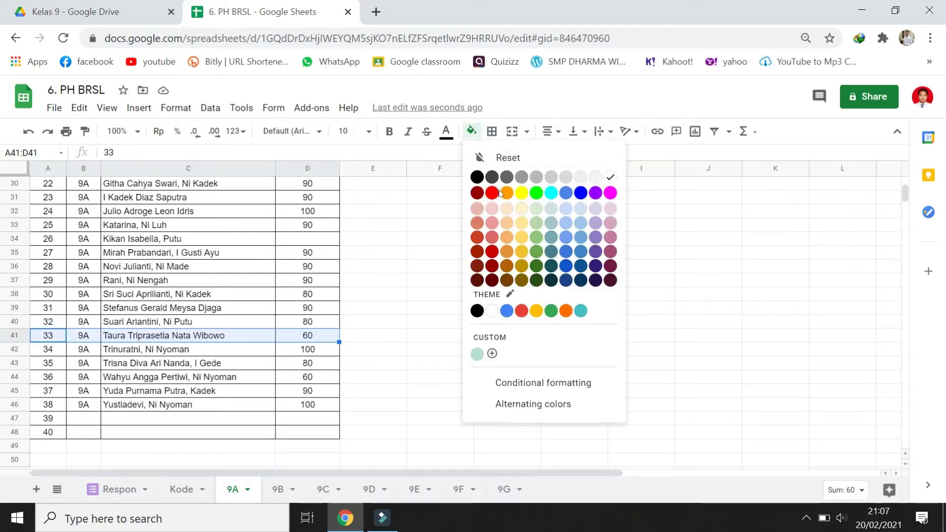
{"action": "left_click", "coordinate": [515, 195]}
{"action": "left_click", "coordinate": [450, 309]}
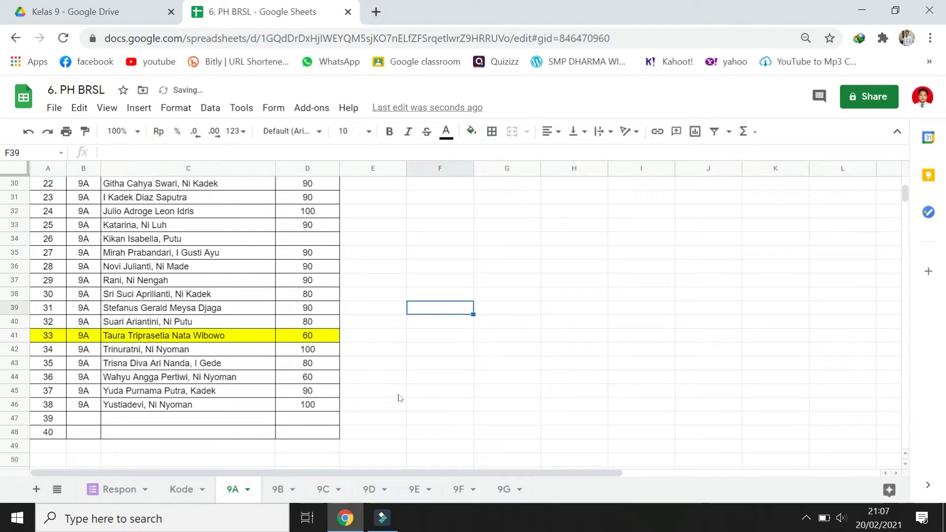
{"action": "scroll", "coordinate": [325, 377], "scroll_direction": "up", "scroll_amount": 1}
{"action": "scroll", "coordinate": [326, 377], "scroll_direction": "up", "scroll_amount": 9}
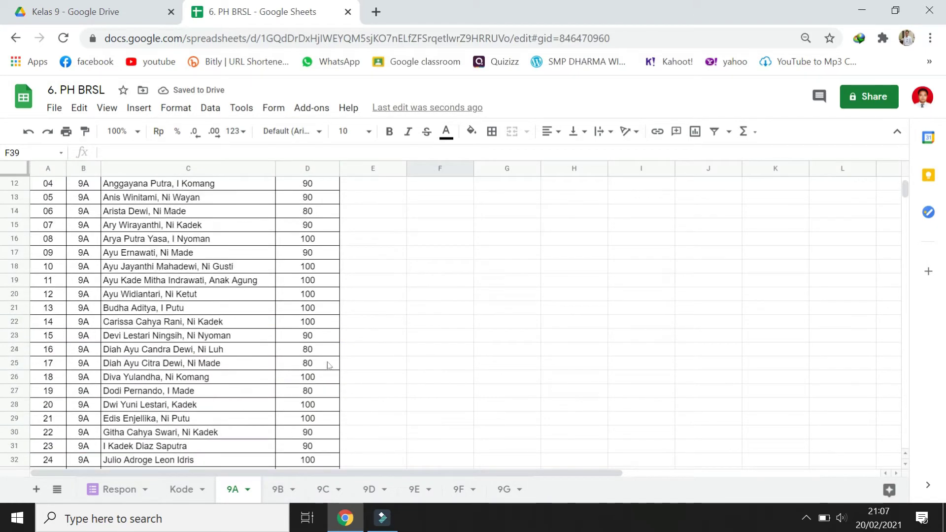
- Look through the 9A score list for students below the KKM, including the row of student 36
{"action": "scroll", "coordinate": [324, 367], "scroll_direction": "down", "scroll_amount": 3}
{"action": "scroll", "coordinate": [325, 366], "scroll_direction": "down", "scroll_amount": 9}
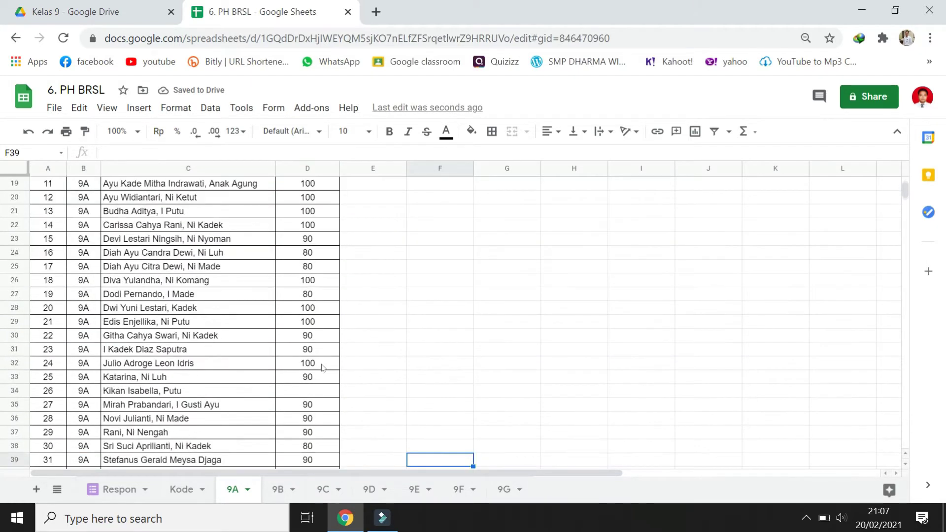
{"action": "scroll", "coordinate": [314, 386], "scroll_direction": "up", "scroll_amount": 1}
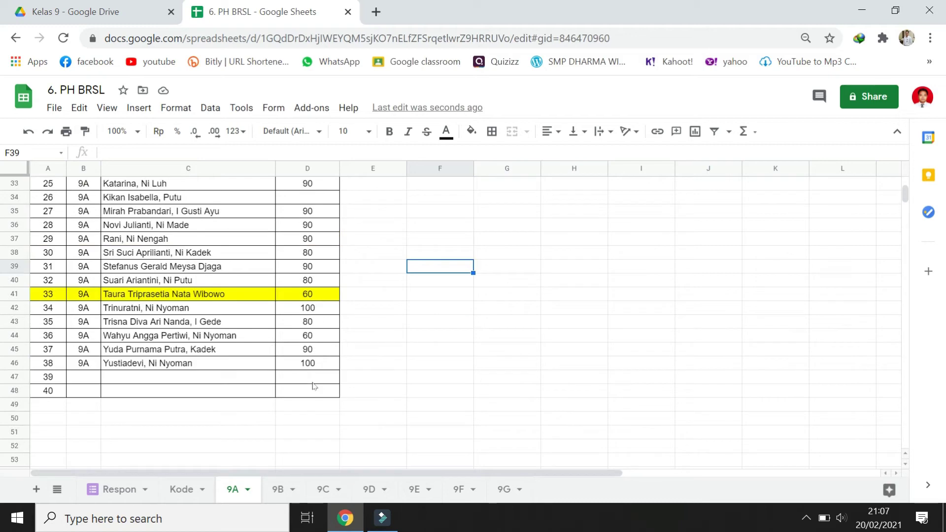
{"action": "scroll", "coordinate": [247, 310], "scroll_direction": "up", "scroll_amount": 5}
{"action": "scroll", "coordinate": [245, 321], "scroll_direction": "up", "scroll_amount": 6}
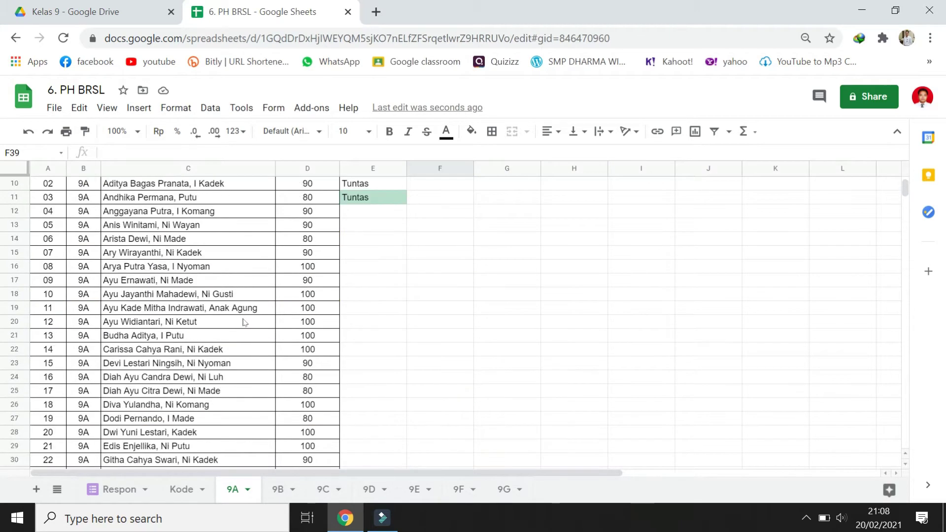
{"action": "scroll", "coordinate": [274, 350], "scroll_direction": "down", "scroll_amount": 11}
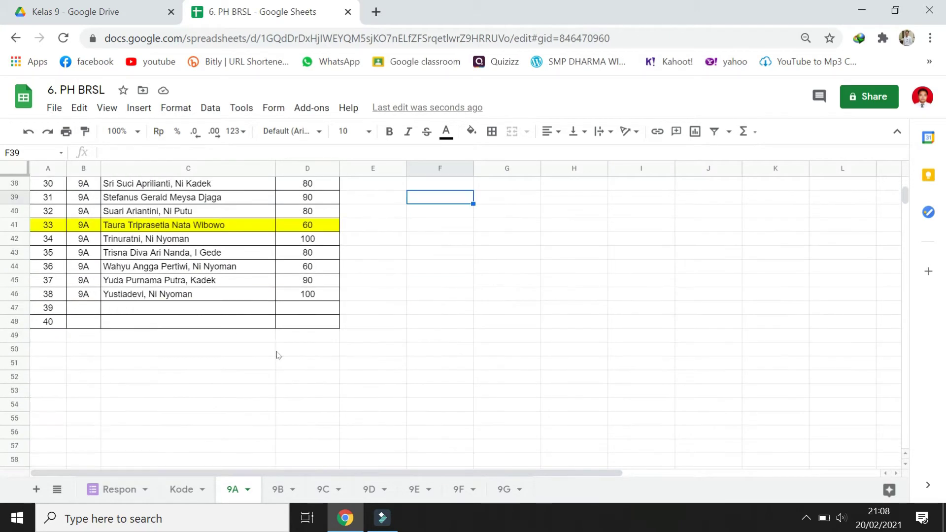
{"action": "left_click", "coordinate": [315, 268]}
{"action": "left_click_drag", "start_coordinate": [52, 268], "coordinate": [303, 270]}
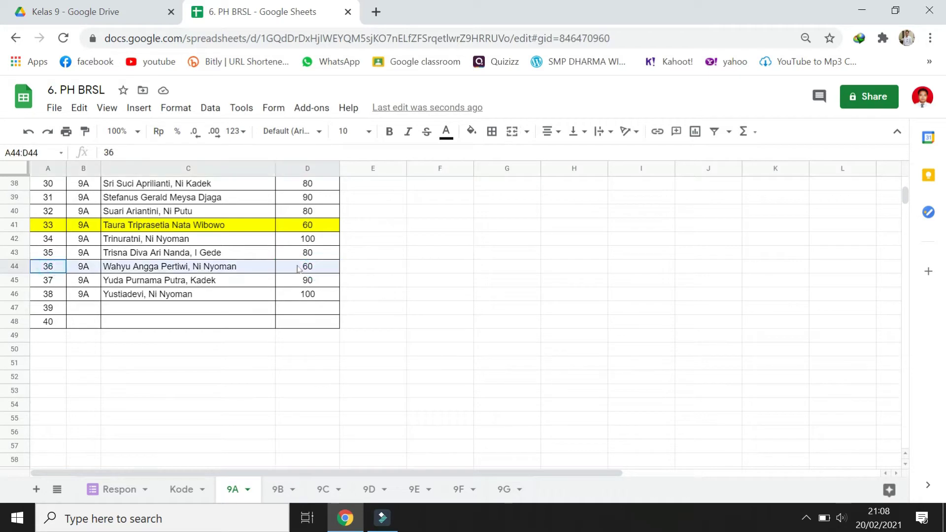
{"action": "scroll", "coordinate": [420, 280], "scroll_direction": "up", "scroll_amount": 5}
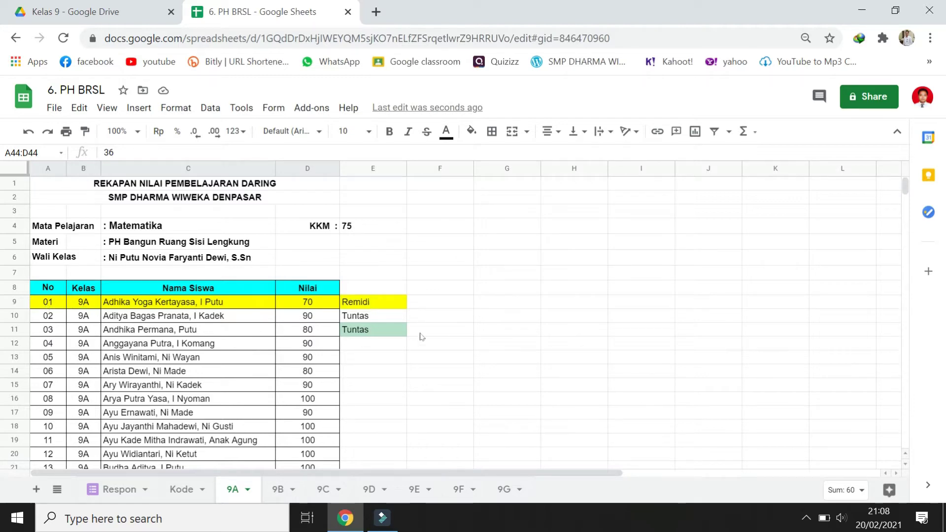
{"action": "scroll", "coordinate": [430, 340], "scroll_direction": "down", "scroll_amount": 2}
{"action": "scroll", "coordinate": [285, 327], "scroll_direction": "up", "scroll_amount": 2}
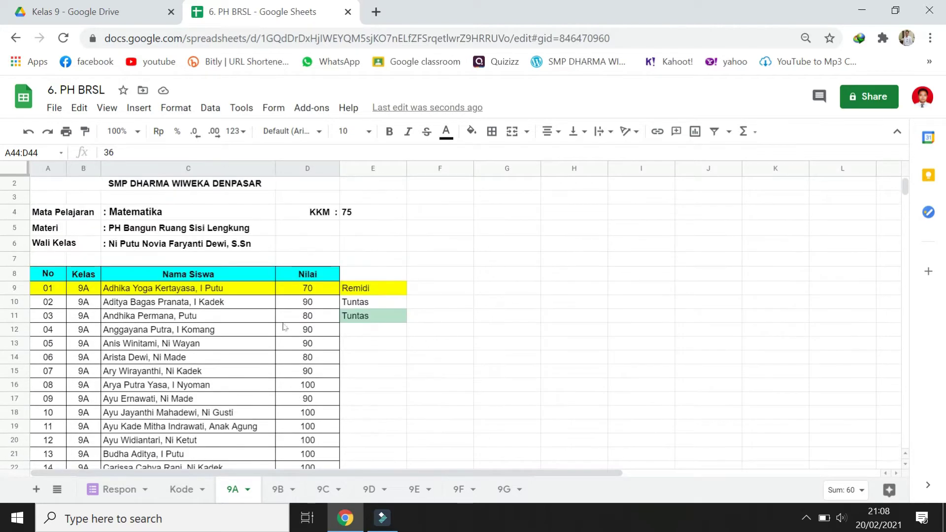
- Fill the student rows A9:E48 with white to remove the yellow highlighting
{"action": "left_click_drag", "start_coordinate": [40, 286], "coordinate": [362, 423]}
{"action": "scroll", "coordinate": [361, 422], "scroll_direction": "up", "scroll_amount": 10}
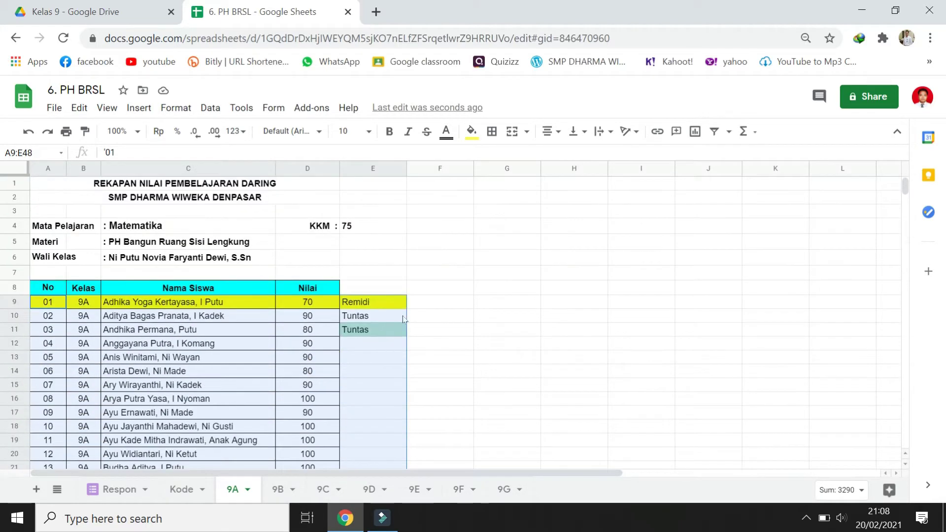
{"action": "left_click", "coordinate": [472, 132]}
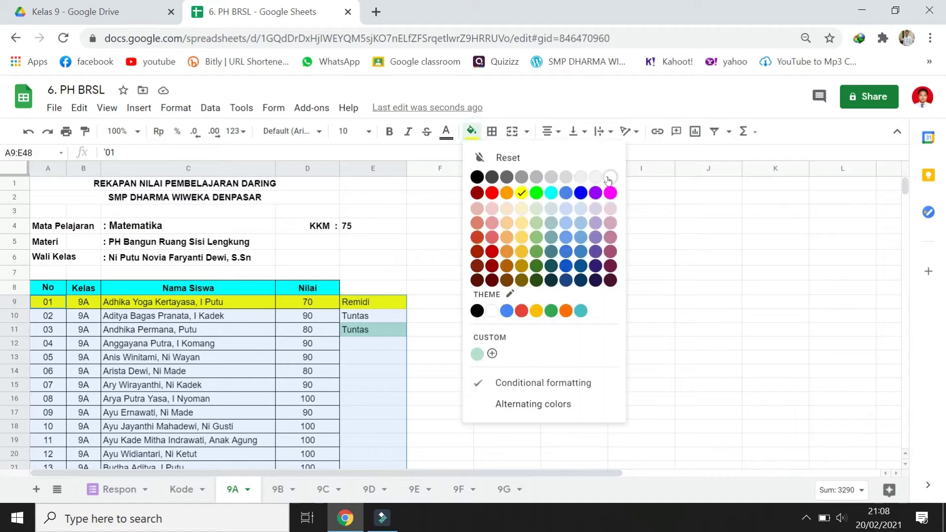
{"action": "left_click", "coordinate": [610, 176]}
{"action": "left_click", "coordinate": [510, 318]}
- Clear the manually entered Remidi and Tuntas remarks from cells E9:E13
{"action": "left_click_drag", "start_coordinate": [373, 302], "coordinate": [374, 356]}
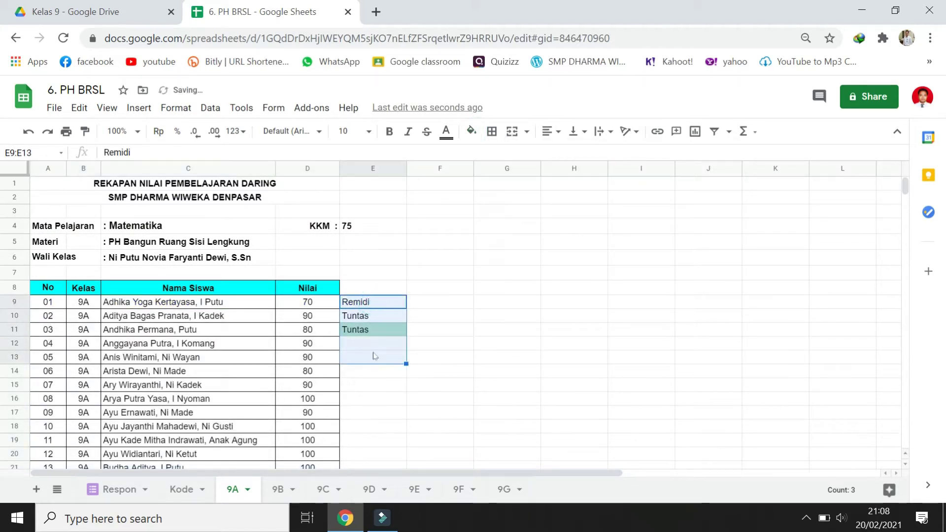
{"action": "key", "text": "Delete"}
{"action": "left_click", "coordinate": [510, 316]}
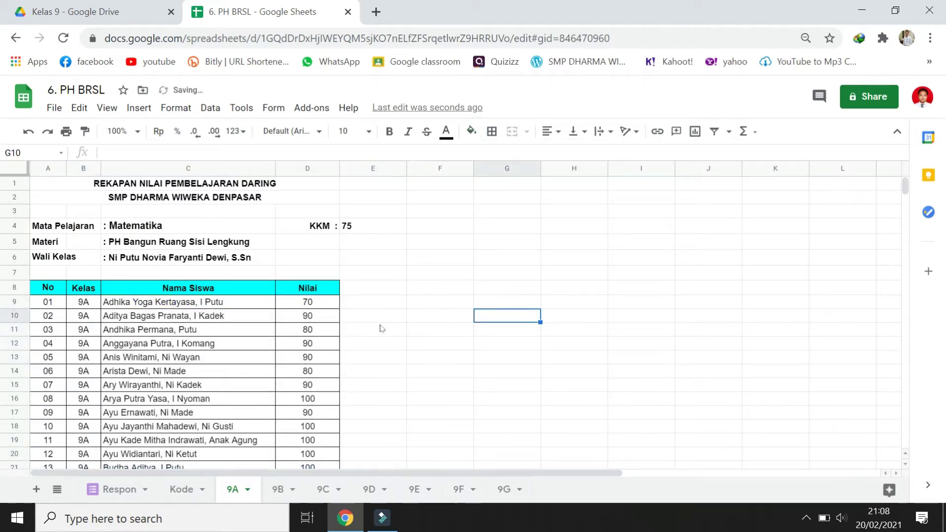
- Enter the column heading Keterangan in E8, beside the Nilai heading
{"action": "left_click", "coordinate": [378, 328]}
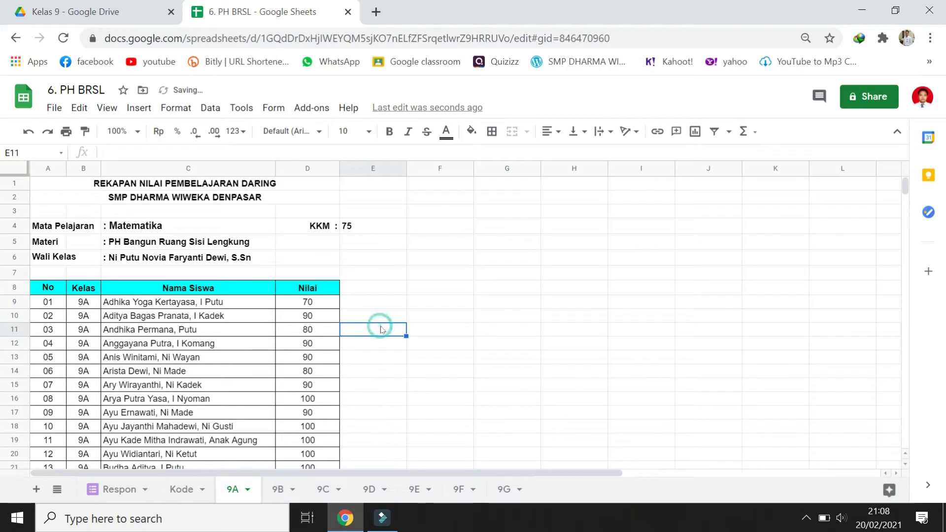
{"action": "left_click", "coordinate": [358, 226]}
{"action": "left_click", "coordinate": [363, 288]}
{"action": "scroll", "coordinate": [458, 357], "scroll_direction": "down", "scroll_amount": 12}
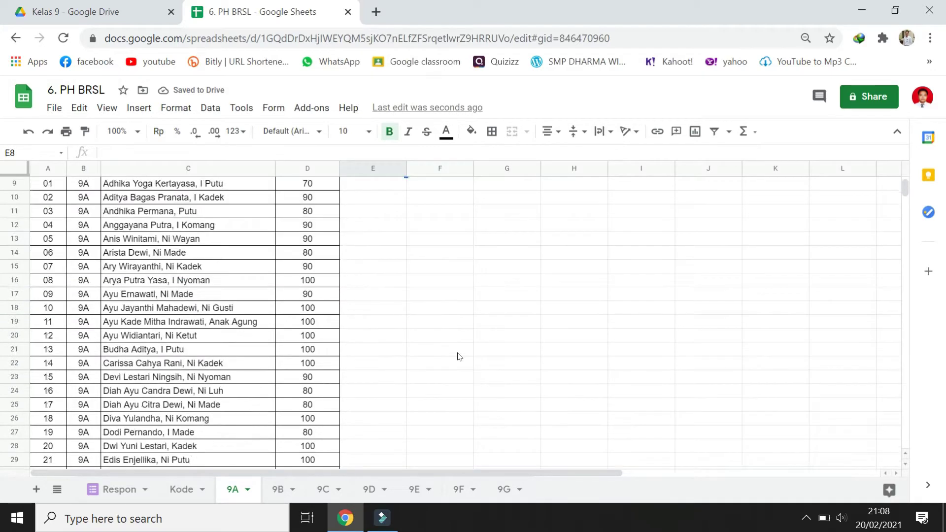
{"action": "scroll", "coordinate": [457, 361], "scroll_direction": "up", "scroll_amount": 12}
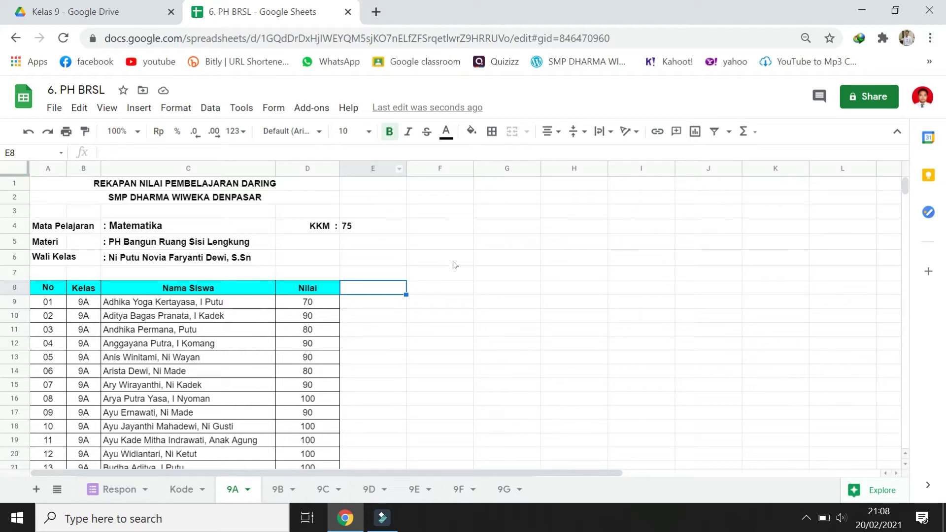
{"action": "type", "text": "Keterangan"}
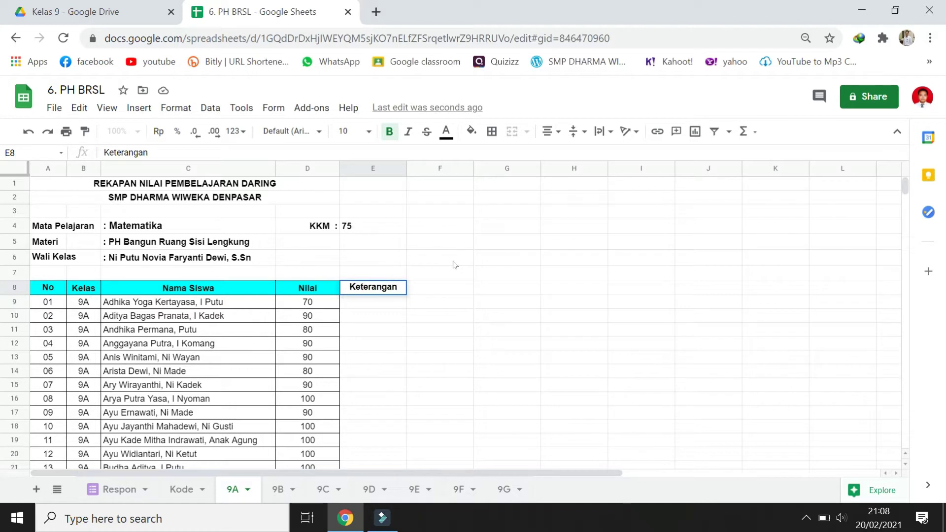
{"action": "key", "text": "Return"}
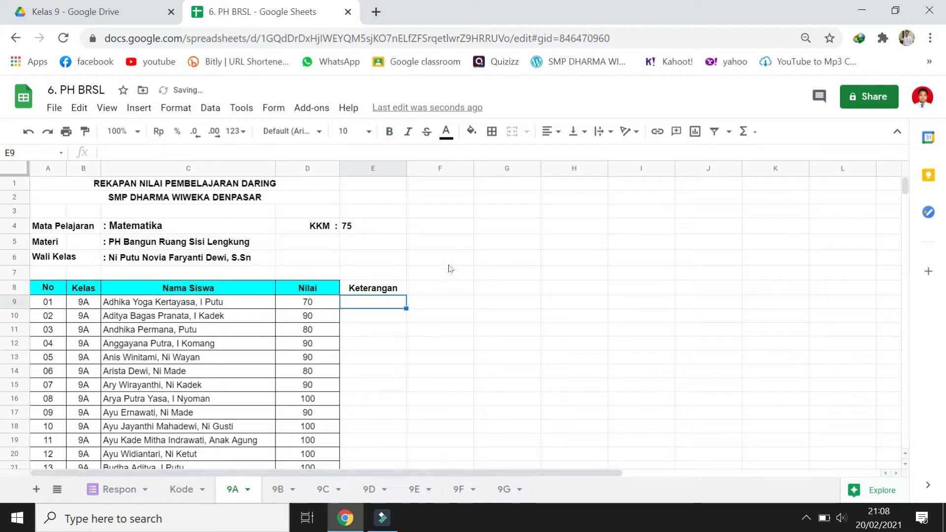
- Apply all borders to the Keterangan column, cells E8:E48
{"action": "left_click", "coordinate": [387, 284]}
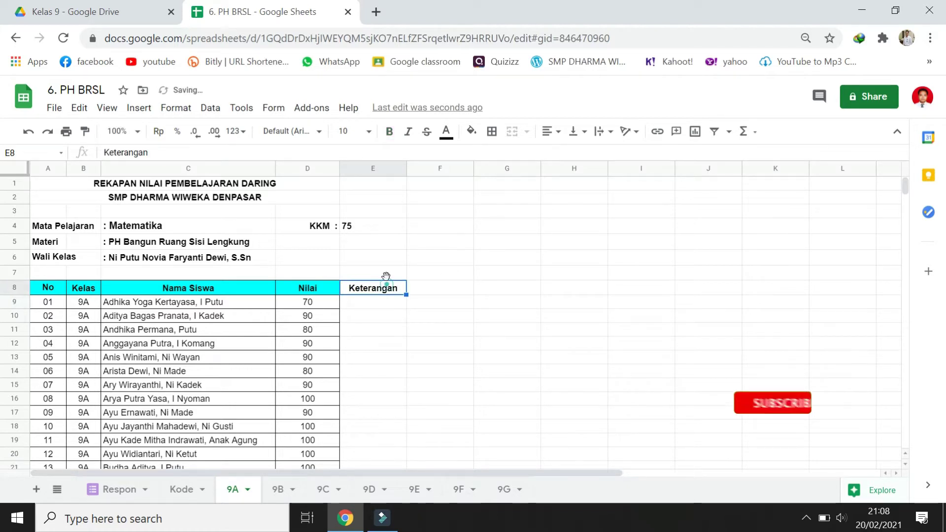
{"action": "left_click", "coordinate": [387, 302]}
{"action": "left_click", "coordinate": [388, 292]}
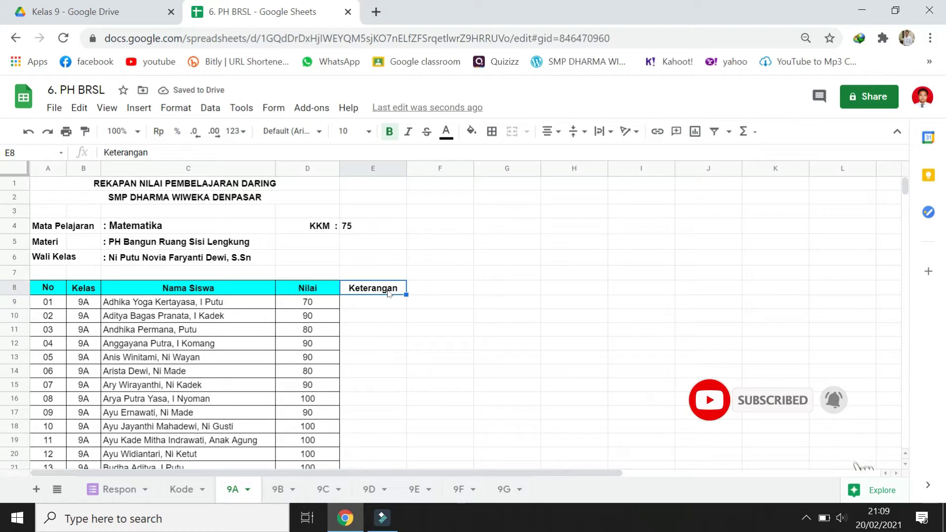
{"action": "scroll", "coordinate": [387, 345], "scroll_direction": "down", "scroll_amount": 9}
{"action": "scroll", "coordinate": [382, 374], "scroll_direction": "up", "scroll_amount": 2}
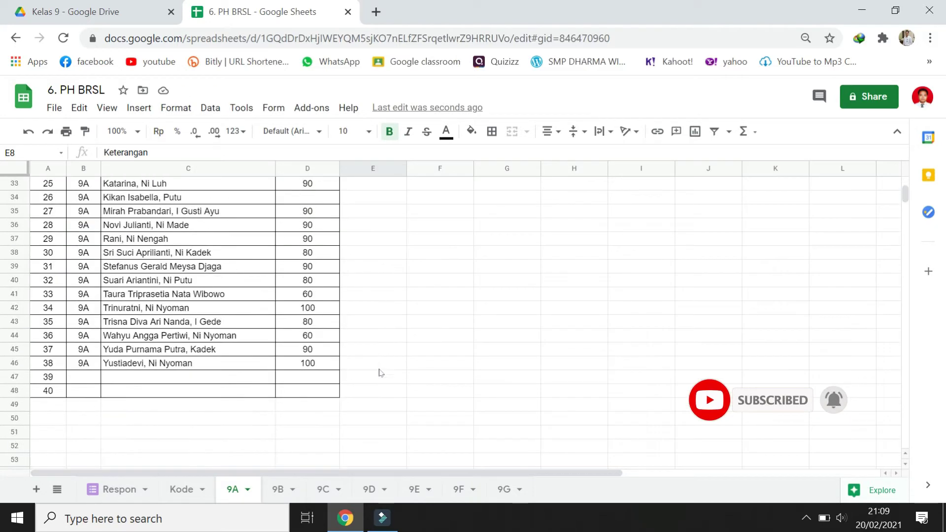
{"action": "left_click", "coordinate": [371, 392], "text": "shift"}
{"action": "scroll", "coordinate": [473, 379], "scroll_direction": "up", "scroll_amount": 10}
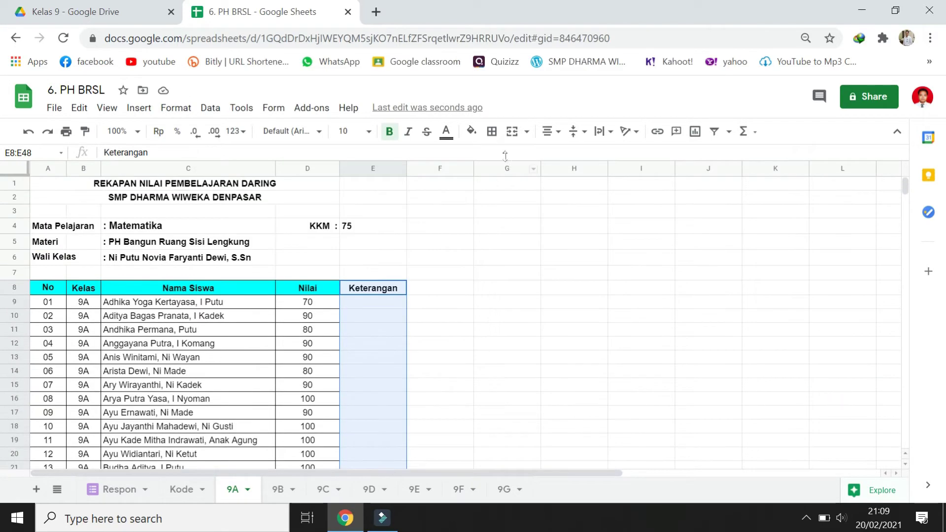
{"action": "left_click", "coordinate": [491, 132]}
{"action": "left_click", "coordinate": [495, 156]}
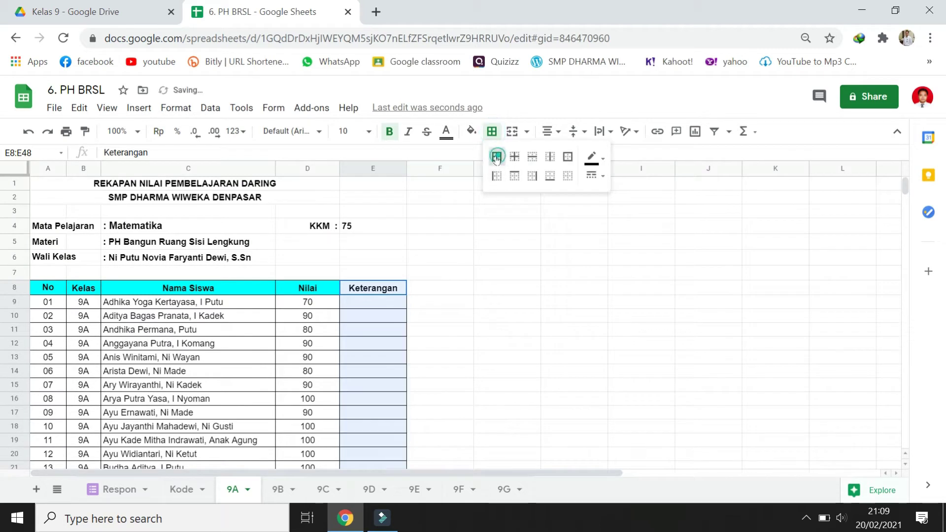
{"action": "left_click", "coordinate": [483, 332]}
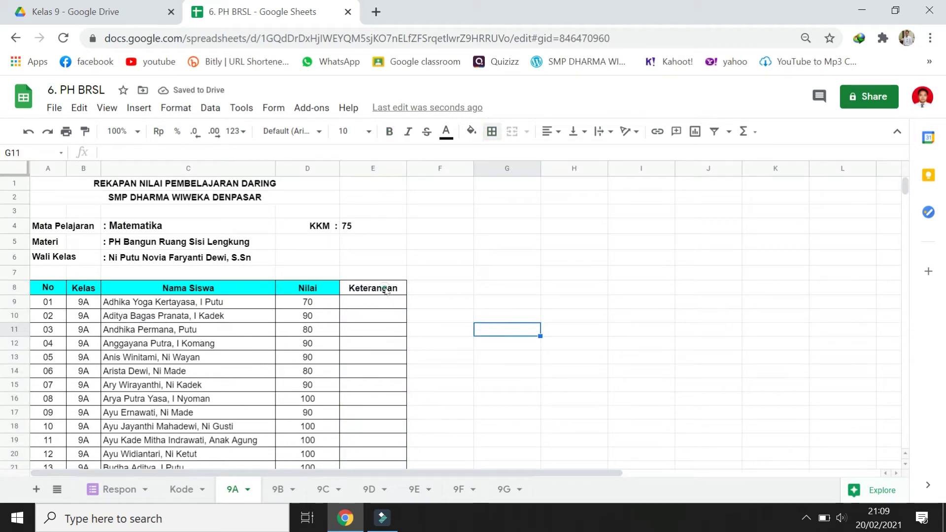
- Fill the Keterangan heading cell E8 with cyan to match the other table headings
{"action": "left_click", "coordinate": [387, 290]}
{"action": "left_click", "coordinate": [472, 132]}
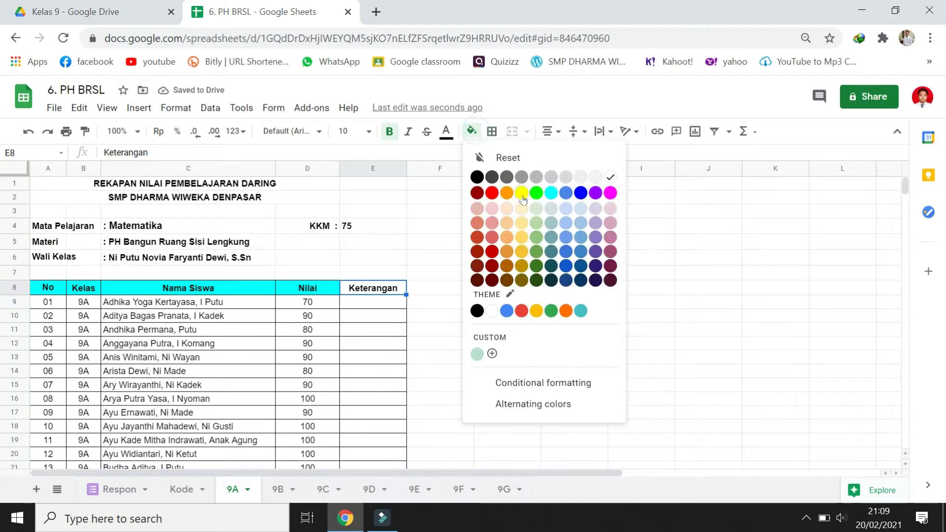
{"action": "left_click", "coordinate": [547, 193]}
{"action": "left_click", "coordinate": [440, 358]}
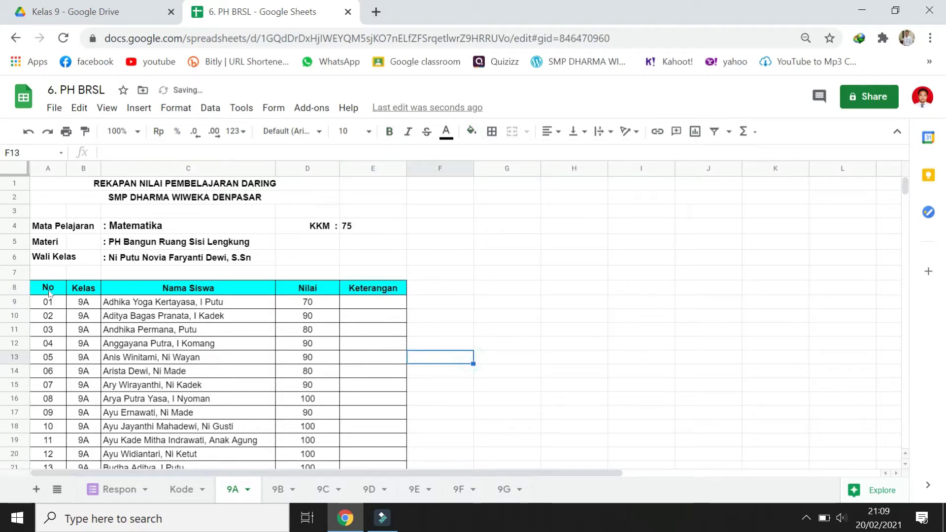
- Enter the formula =IF(D9<E4;"Remidi";"Tuntas") in E9, the first Keterangan cell
{"action": "scroll", "coordinate": [497, 313], "scroll_direction": "down", "scroll_amount": 1}
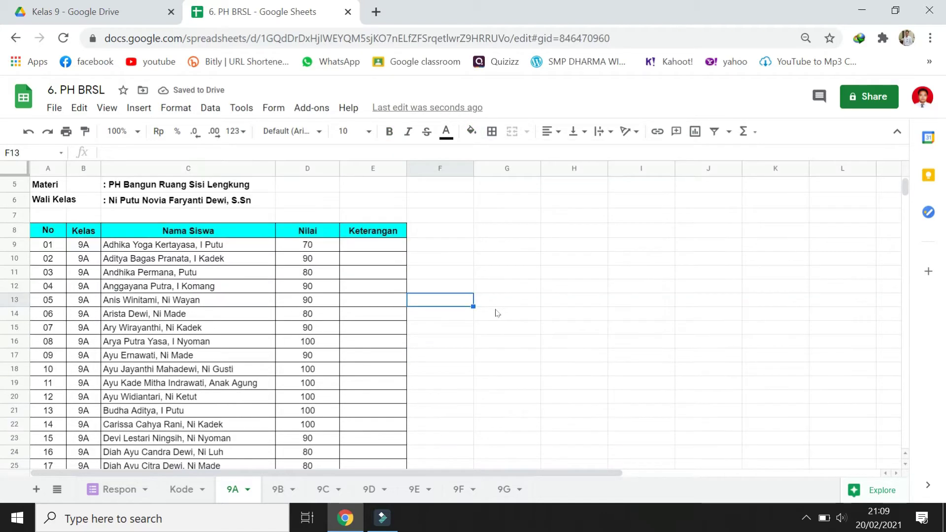
{"action": "scroll", "coordinate": [497, 313], "scroll_direction": "down", "scroll_amount": 7}
{"action": "scroll", "coordinate": [495, 321], "scroll_direction": "up", "scroll_amount": 8}
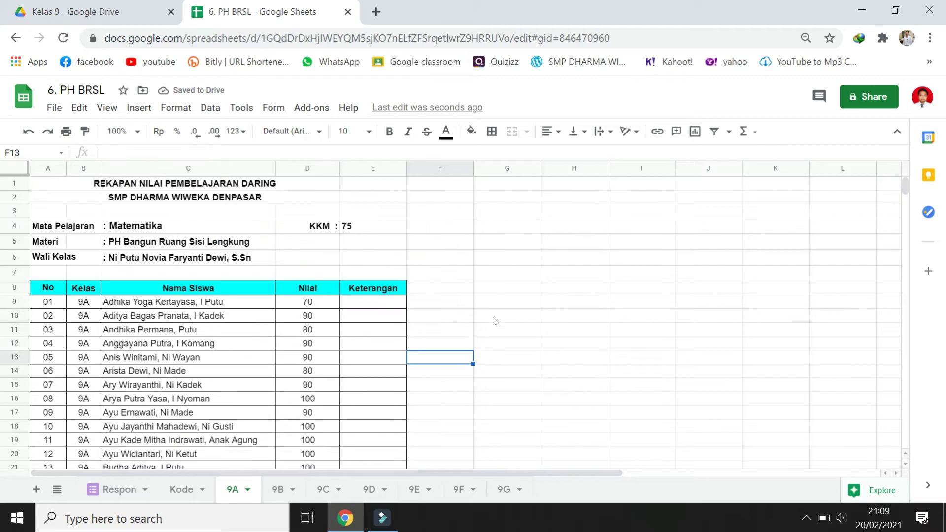
{"action": "left_click", "coordinate": [369, 303]}
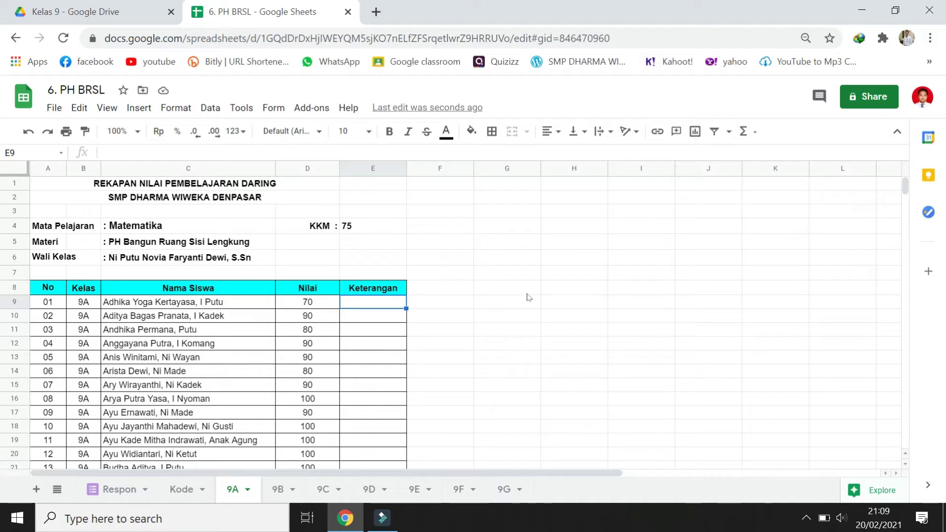
{"action": "type", "text": "="}
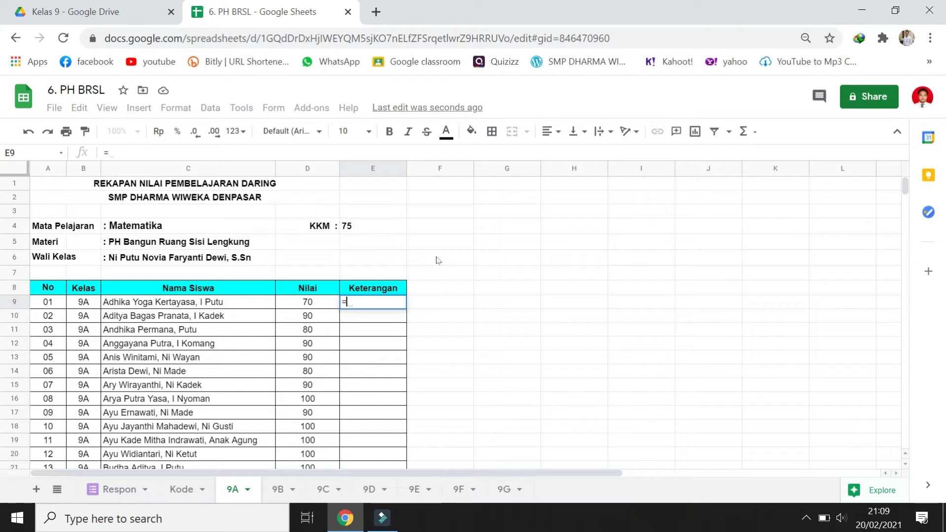
{"action": "type", "text": "IF("}
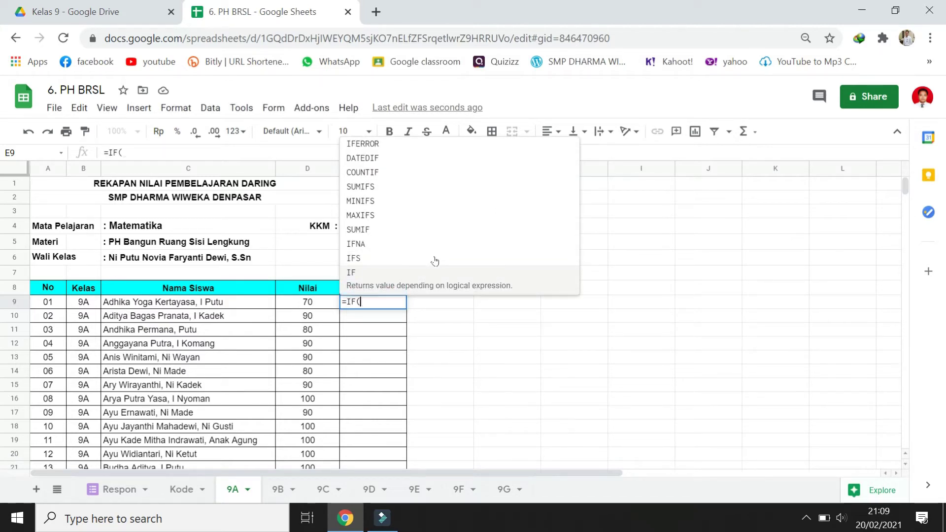
{"action": "left_click", "coordinate": [311, 306]}
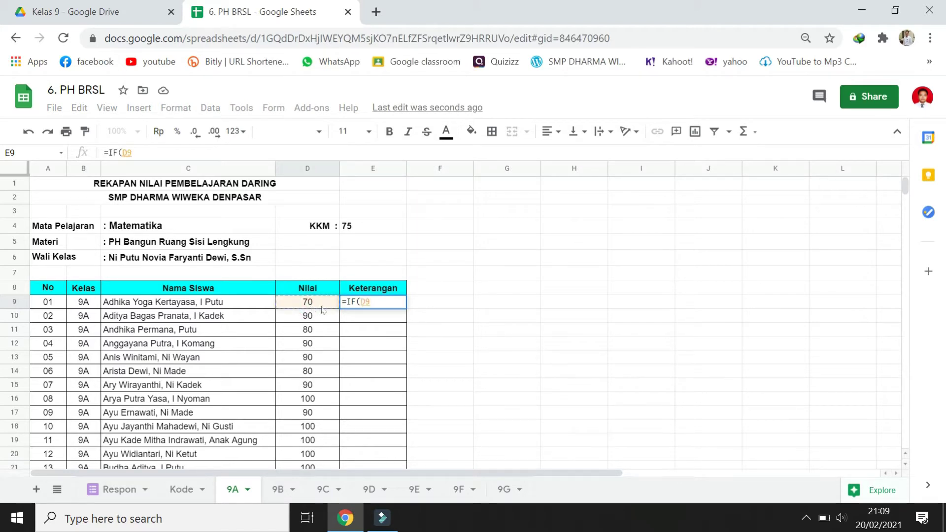
{"action": "type", "text": "<"}
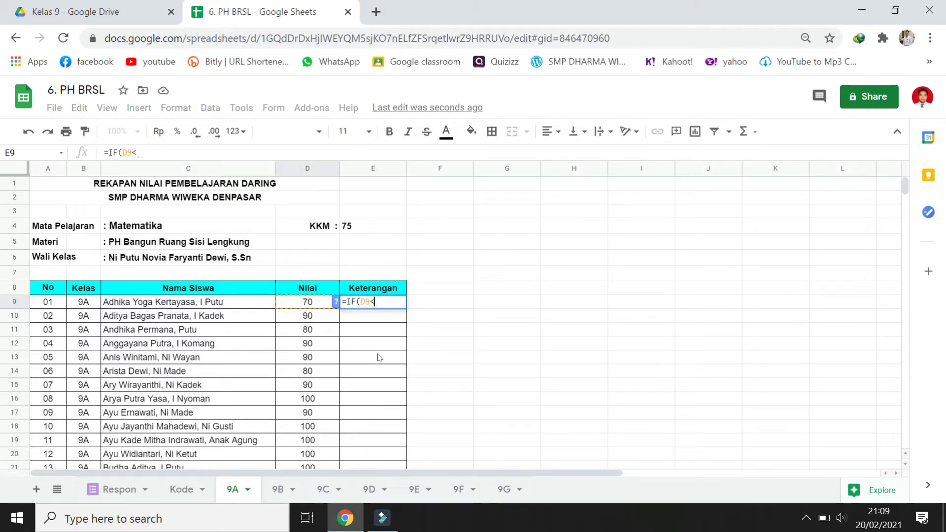
{"action": "left_click", "coordinate": [359, 232]}
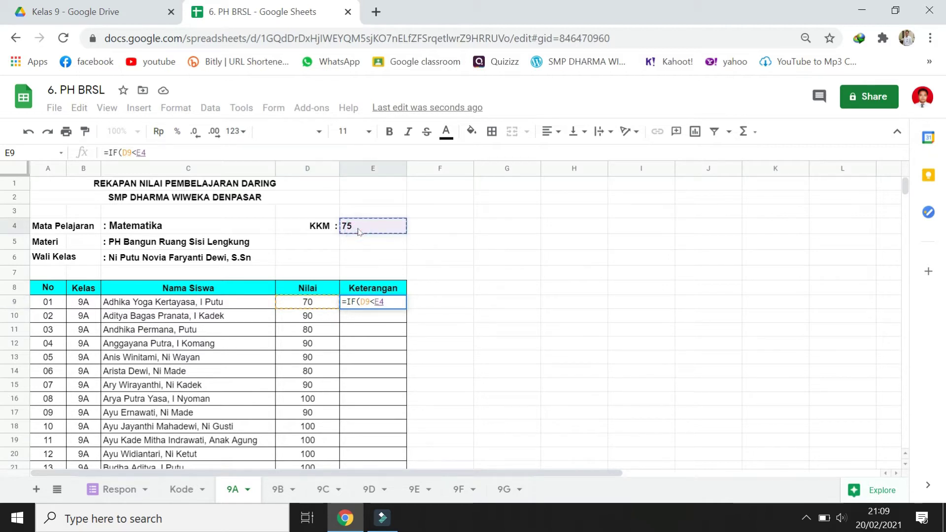
{"action": "type", "text": ";"}
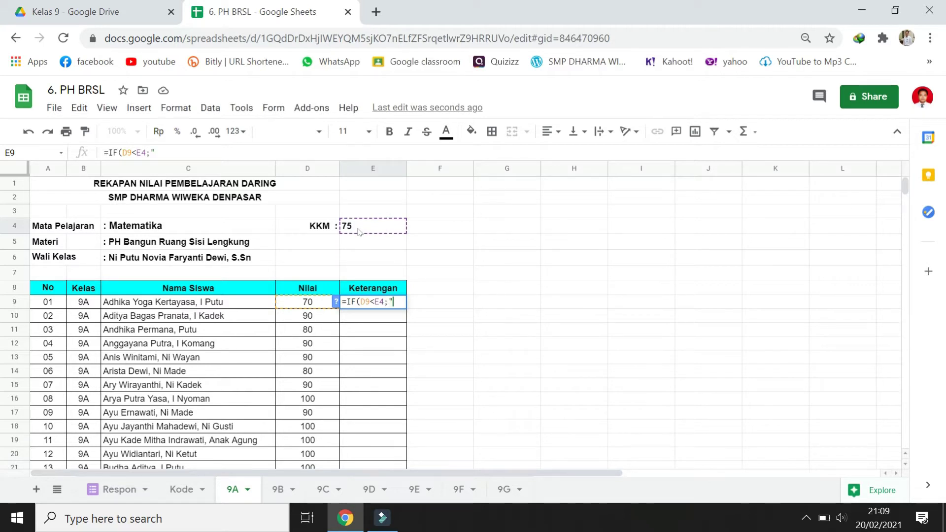
{"action": "type", "text": "\"Remidi"}
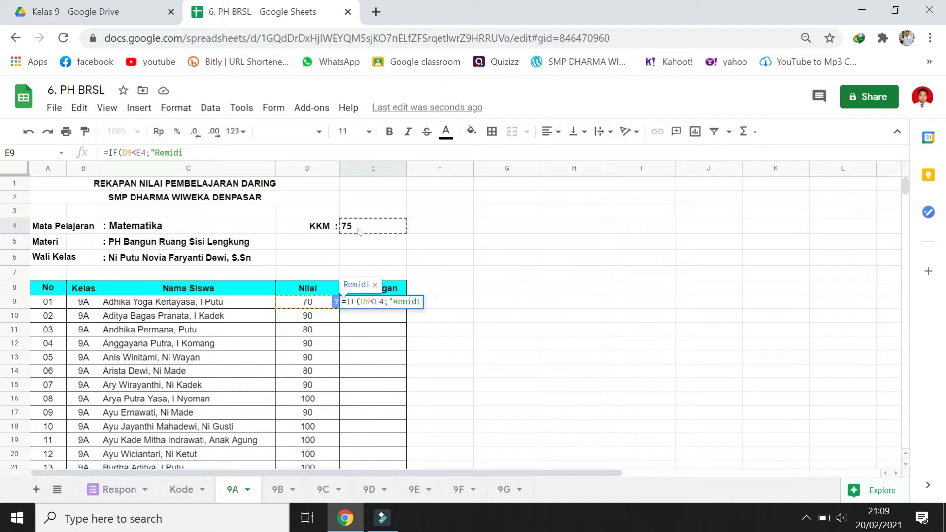
{"action": "type", "text": "\";\""}
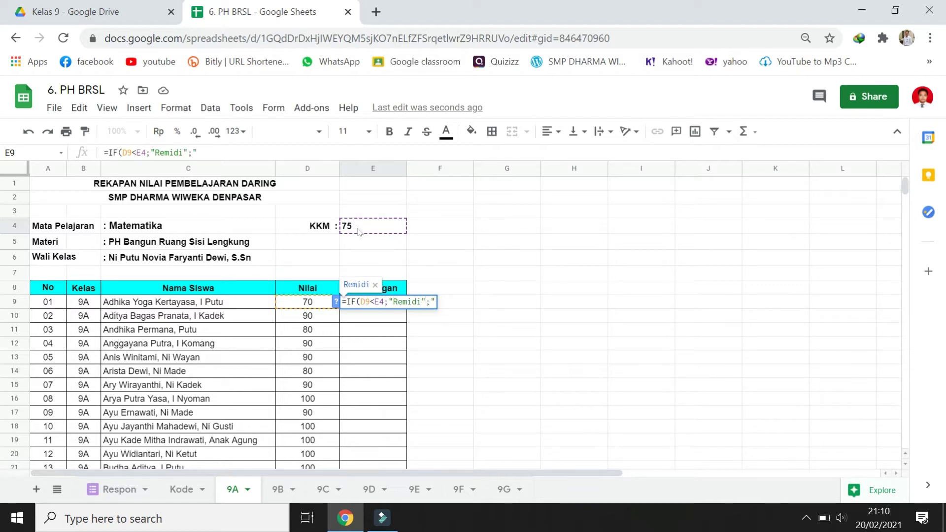
{"action": "type", "text": "Tunt"}
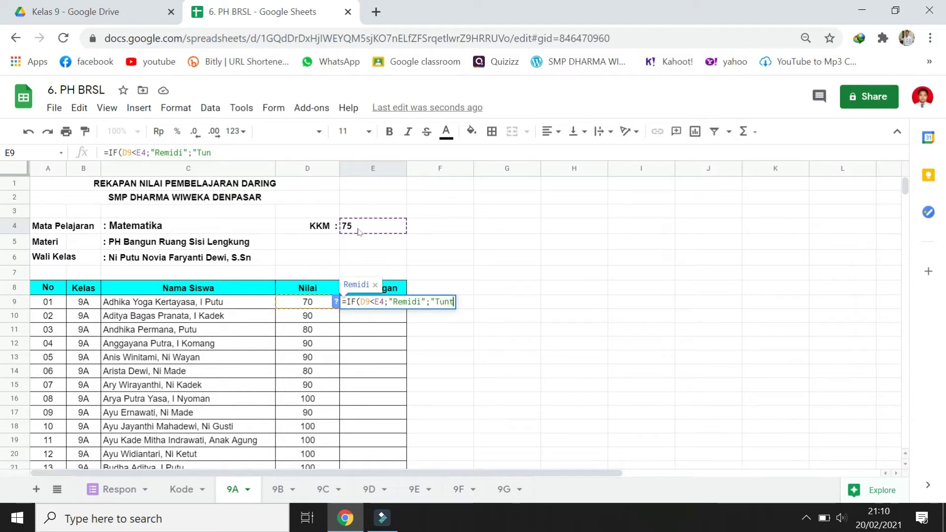
{"action": "type", "text": "as\""}
{"action": "left_click", "coordinate": [276, 151]}
{"action": "type", "text": ")"}
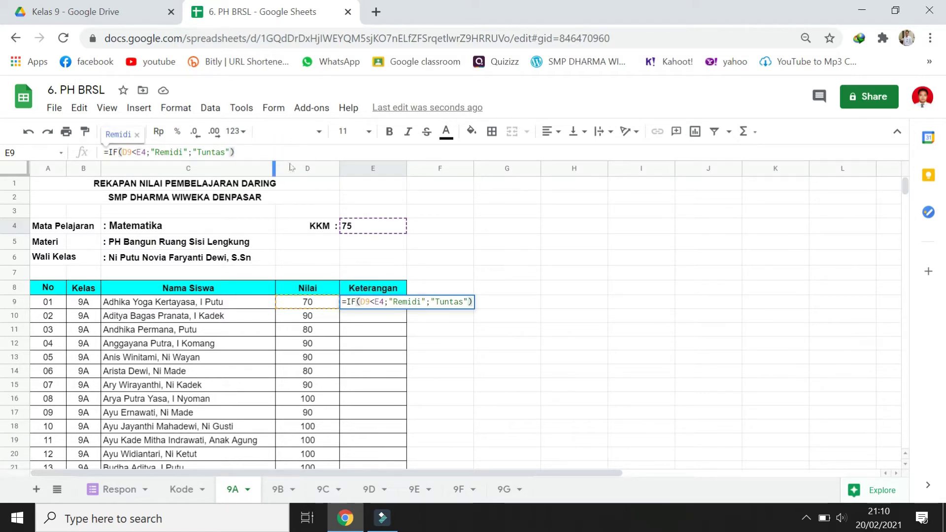
- Make the KKM reference in the E9 formula absolute as $E$4 and commit the formula
{"action": "left_click", "coordinate": [140, 152]}
{"action": "key", "text": "F4"}
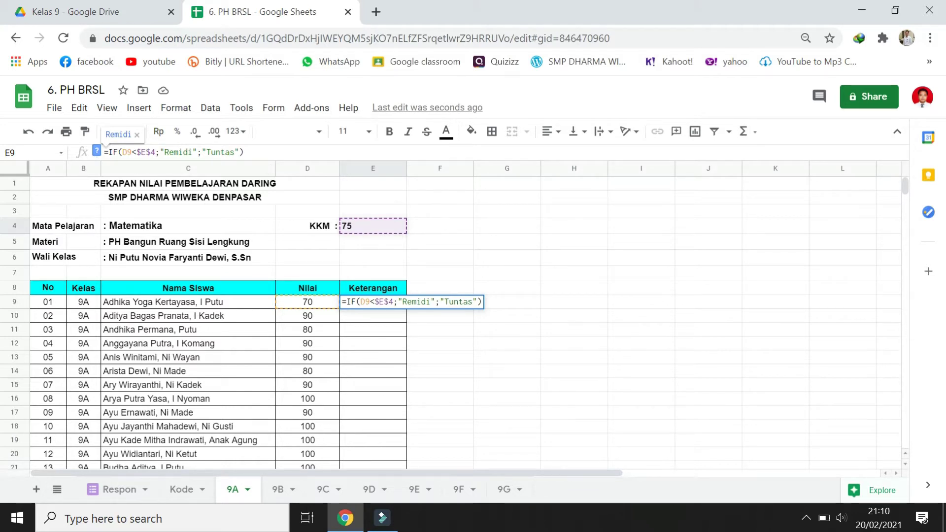
{"action": "left_click", "coordinate": [127, 152]}
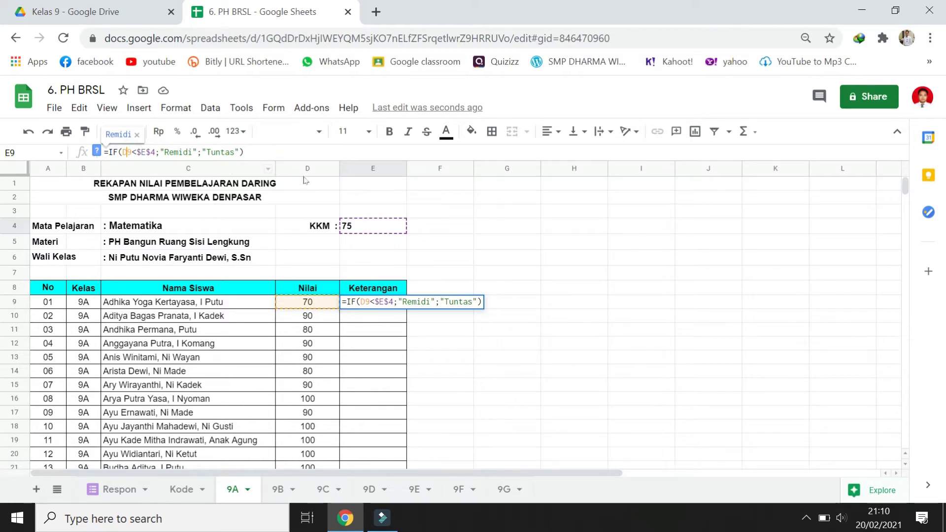
{"action": "left_click", "coordinate": [291, 143]}
{"action": "left_click", "coordinate": [293, 156]}
{"action": "scroll", "coordinate": [293, 157], "scroll_direction": "up", "scroll_amount": 2}
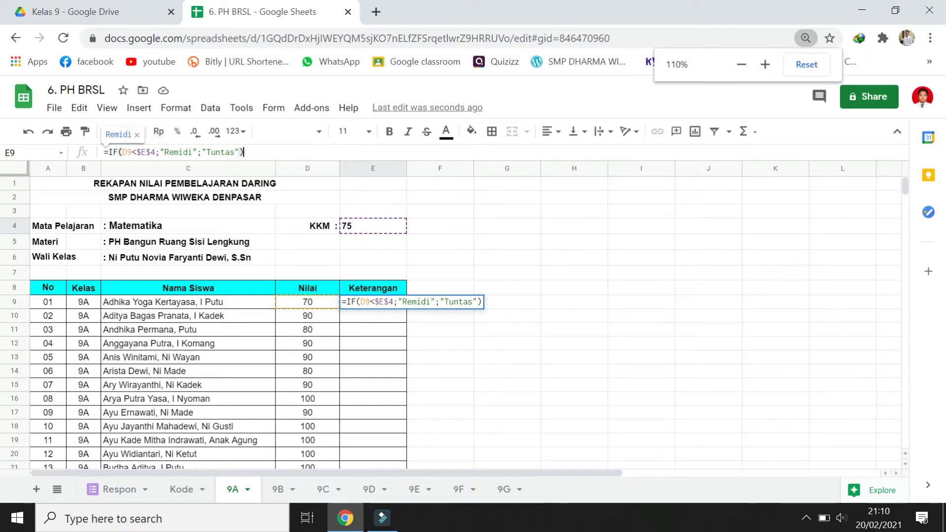
{"action": "scroll", "coordinate": [316, 184], "scroll_direction": "up", "scroll_amount": 2}
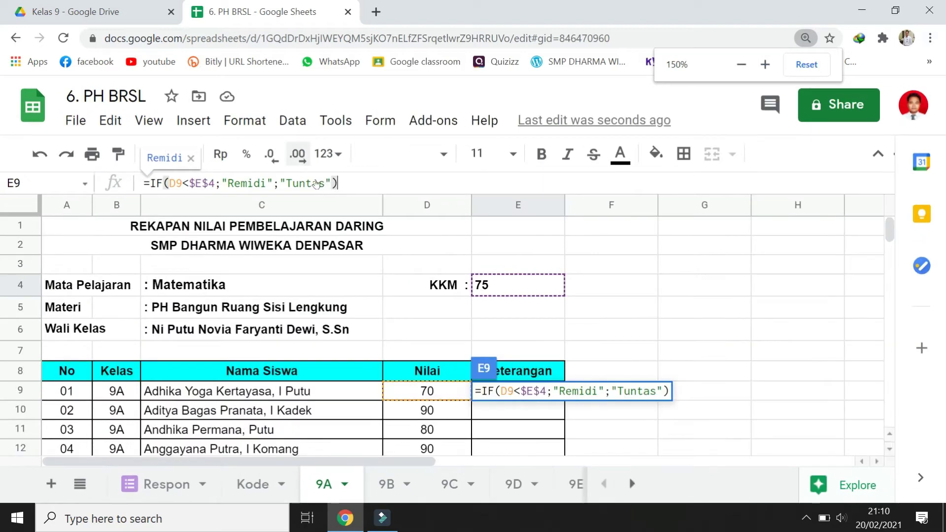
{"action": "scroll", "coordinate": [316, 184], "scroll_direction": "up", "scroll_amount": 2}
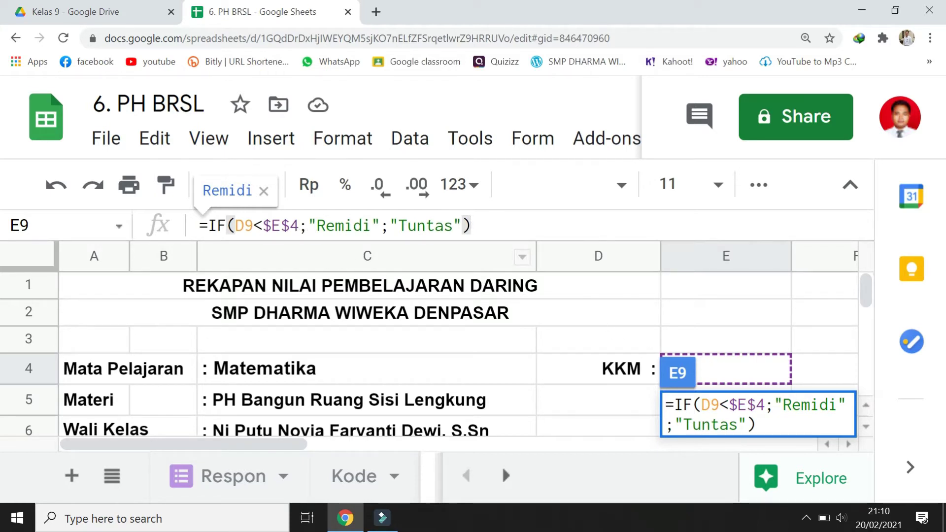
{"action": "left_click_drag", "start_coordinate": [868, 285], "coordinate": [872, 281]}
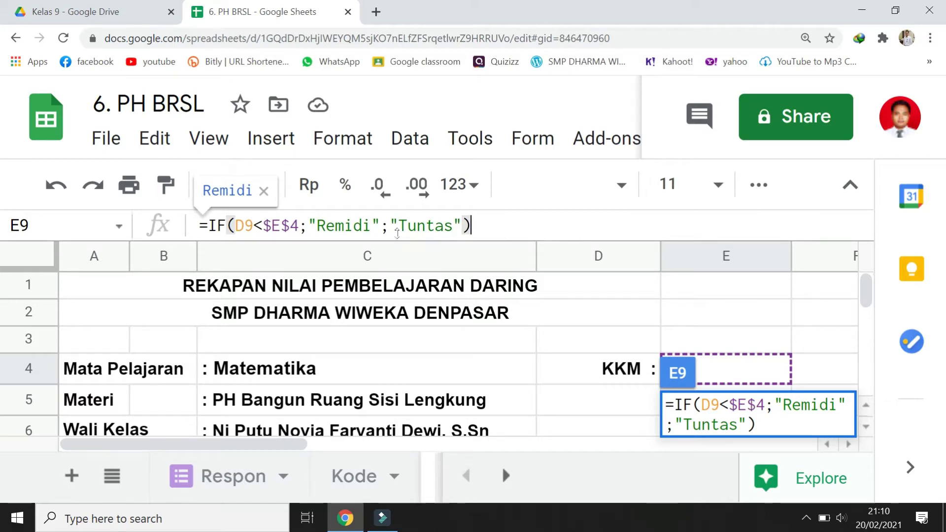
{"action": "key", "text": "ctrl+minus"}
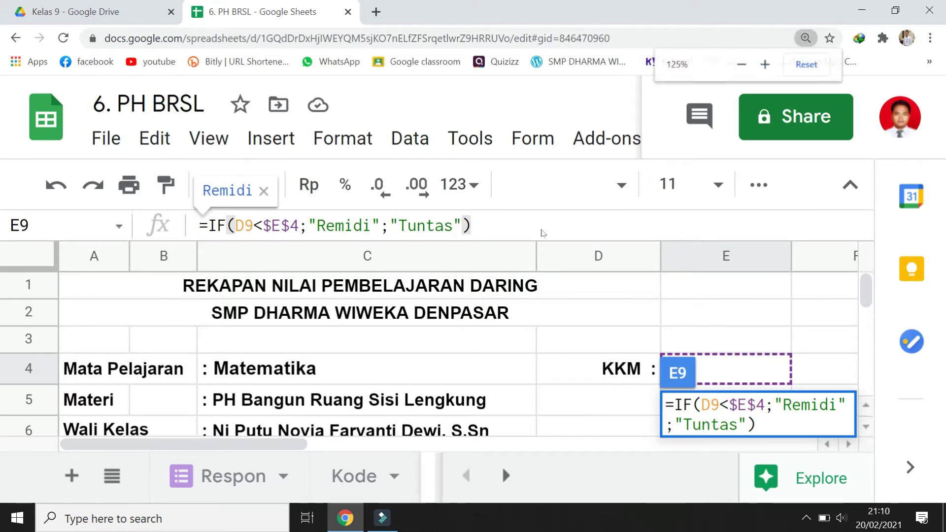
{"action": "scroll", "coordinate": [539, 235], "scroll_direction": "down", "scroll_amount": 7}
{"action": "scroll", "coordinate": [542, 236], "scroll_direction": "down", "scroll_amount": 6}
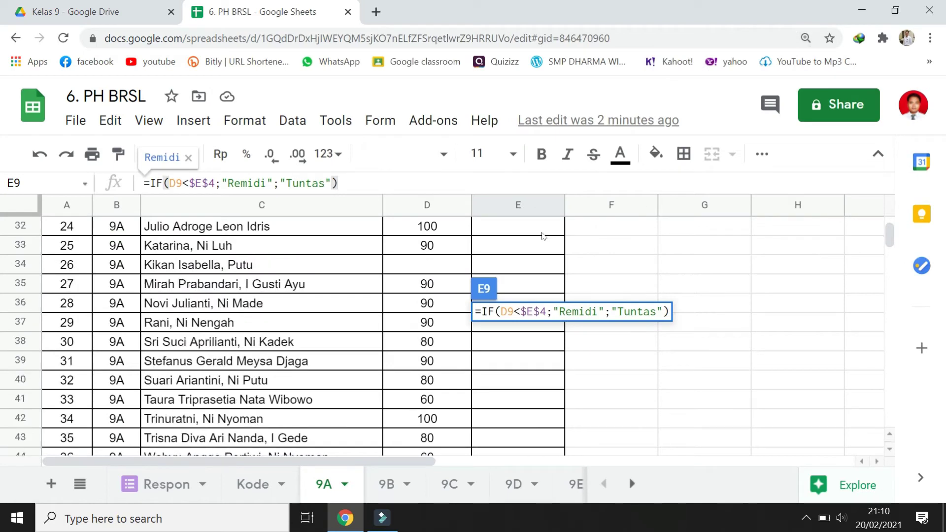
{"action": "scroll", "coordinate": [655, 258], "scroll_direction": "up", "scroll_amount": 6}
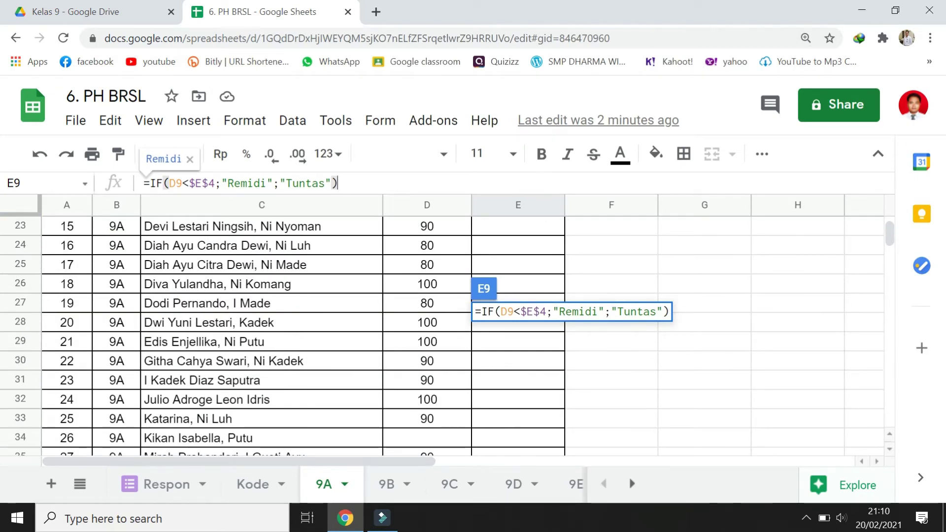
{"action": "key", "text": "Return"}
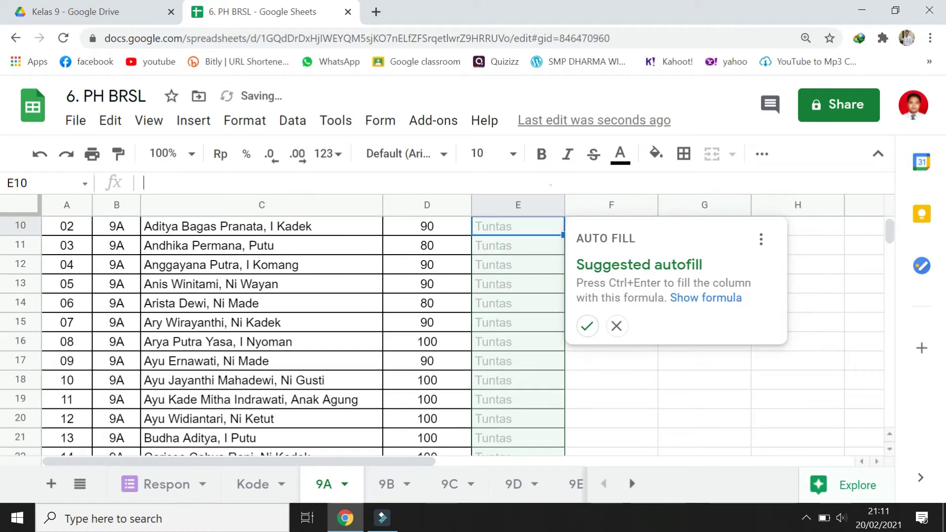
- Copy the IF formula from E9 down the Keterangan column through E48
{"action": "left_click", "coordinate": [551, 185]}
{"action": "scroll", "coordinate": [644, 286], "scroll_direction": "up", "scroll_amount": 4}
{"action": "left_click", "coordinate": [658, 374]}
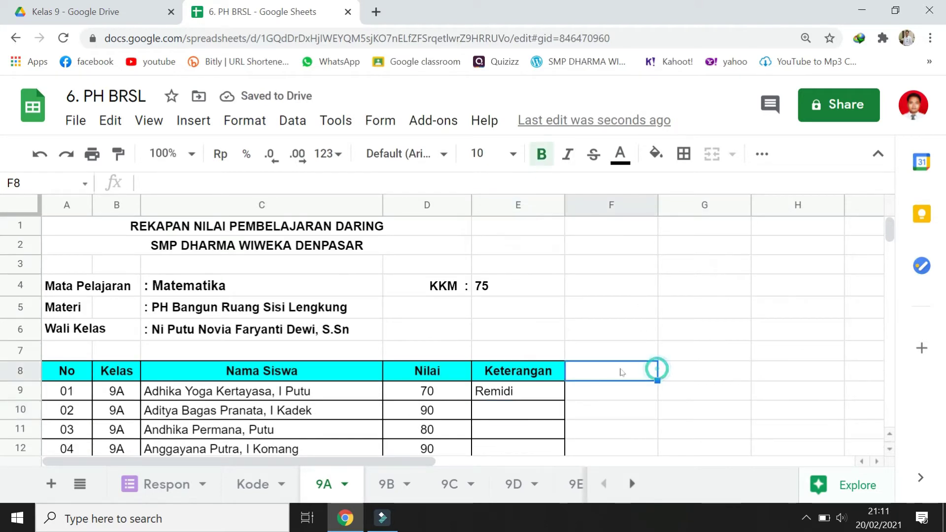
{"action": "scroll", "coordinate": [616, 371], "scroll_direction": "down", "scroll_amount": 2}
{"action": "left_click", "coordinate": [530, 312]}
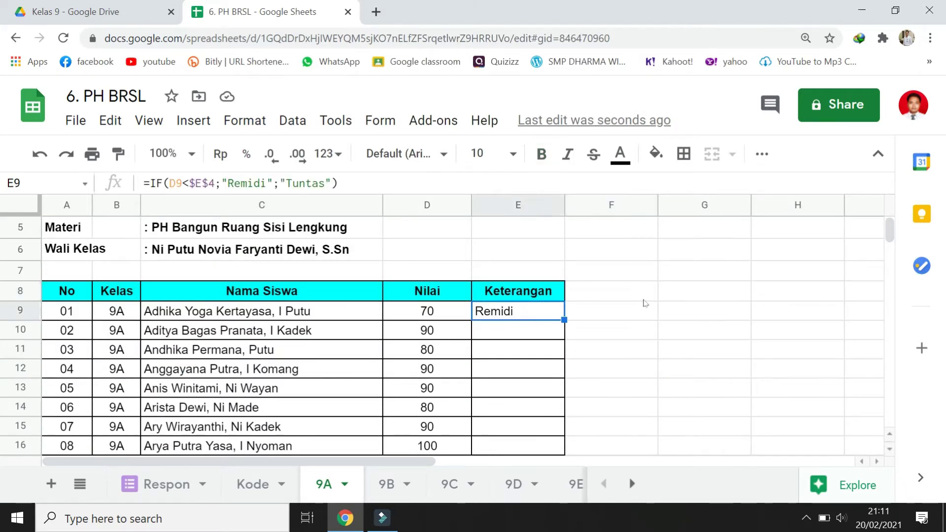
{"action": "scroll", "coordinate": [645, 300], "scroll_direction": "down", "scroll_amount": 1}
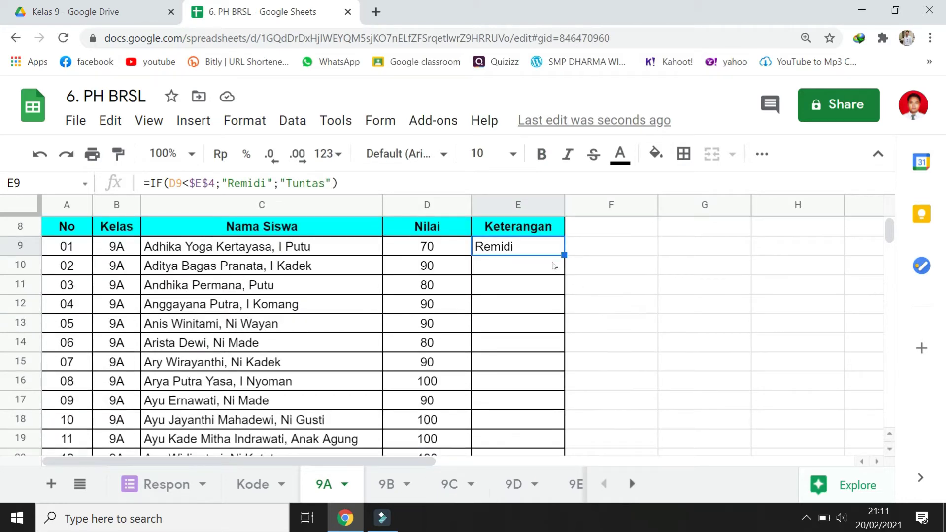
{"action": "left_click_drag", "start_coordinate": [561, 252], "coordinate": [562, 346]}
{"action": "scroll", "coordinate": [574, 325], "scroll_direction": "down", "scroll_amount": 3}
{"action": "scroll", "coordinate": [571, 285], "scroll_direction": "up", "scroll_amount": 5}
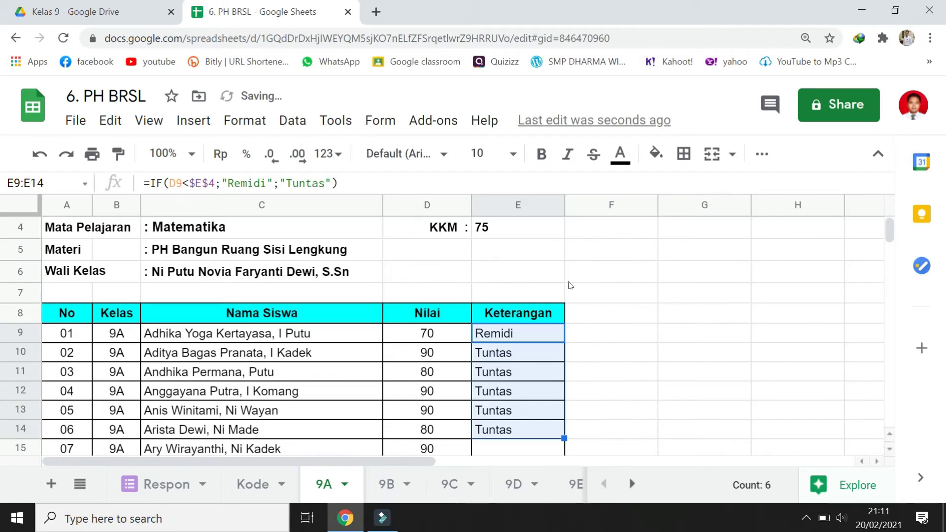
{"action": "scroll", "coordinate": [592, 345], "scroll_direction": "down", "scroll_amount": 2}
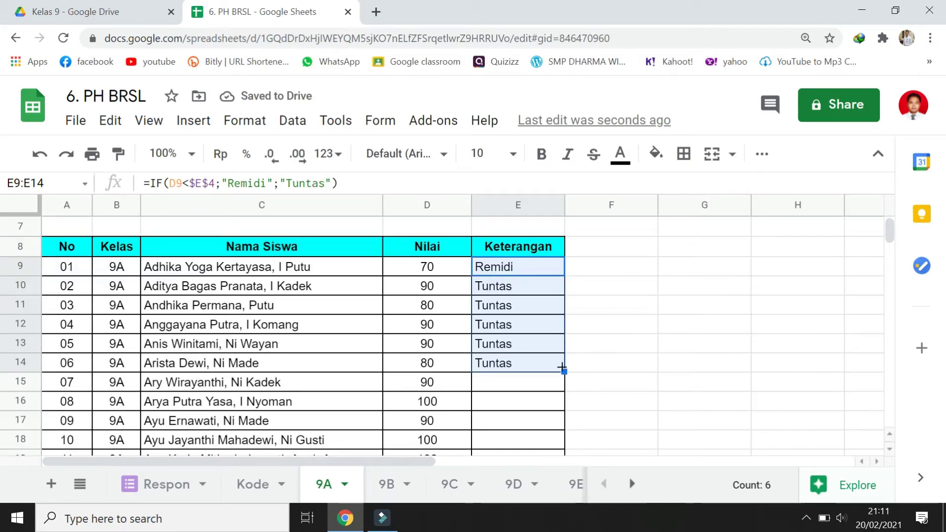
{"action": "left_click_drag", "start_coordinate": [564, 372], "coordinate": [550, 313]}
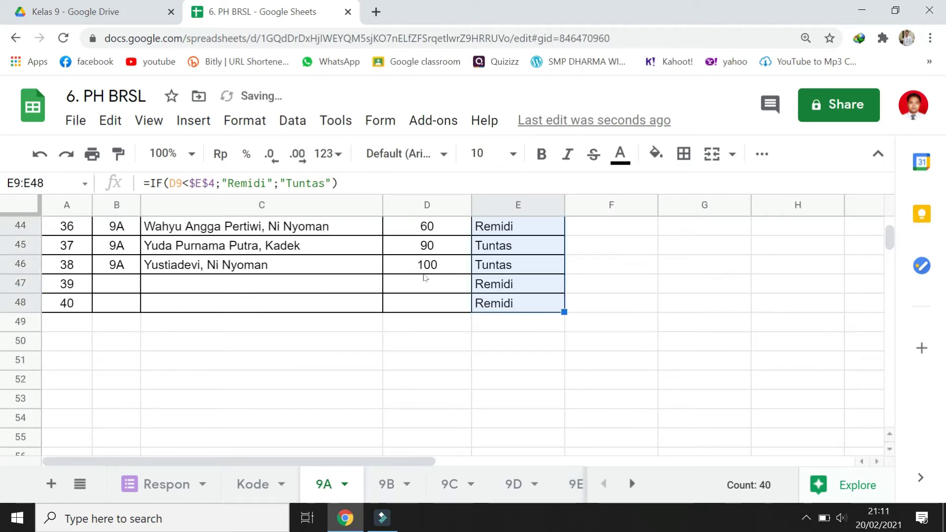
- Review the Keterangan results down the table and inspect the Nilai and Keterangan formulas in rows 47 and 48, which have no student names
{"action": "scroll", "coordinate": [666, 315], "scroll_direction": "up", "scroll_amount": 3}
{"action": "scroll", "coordinate": [666, 325], "scroll_direction": "up", "scroll_amount": 12}
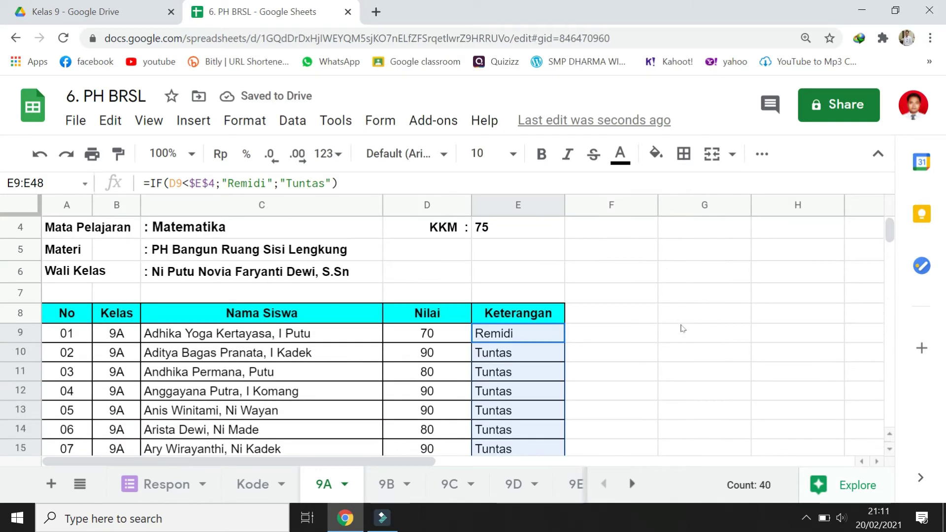
{"action": "scroll", "coordinate": [675, 326], "scroll_direction": "down", "scroll_amount": 5}
{"action": "scroll", "coordinate": [666, 337], "scroll_direction": "down", "scroll_amount": 8}
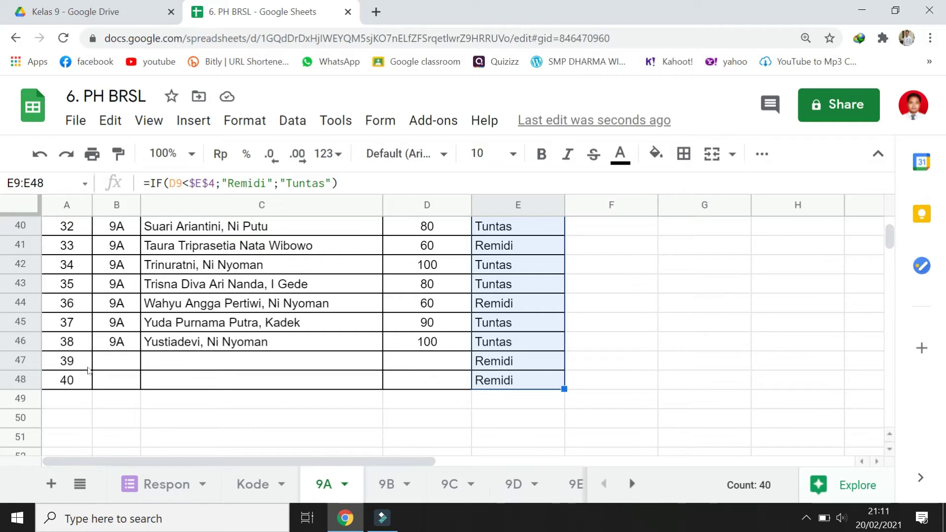
{"action": "left_click", "coordinate": [429, 362]}
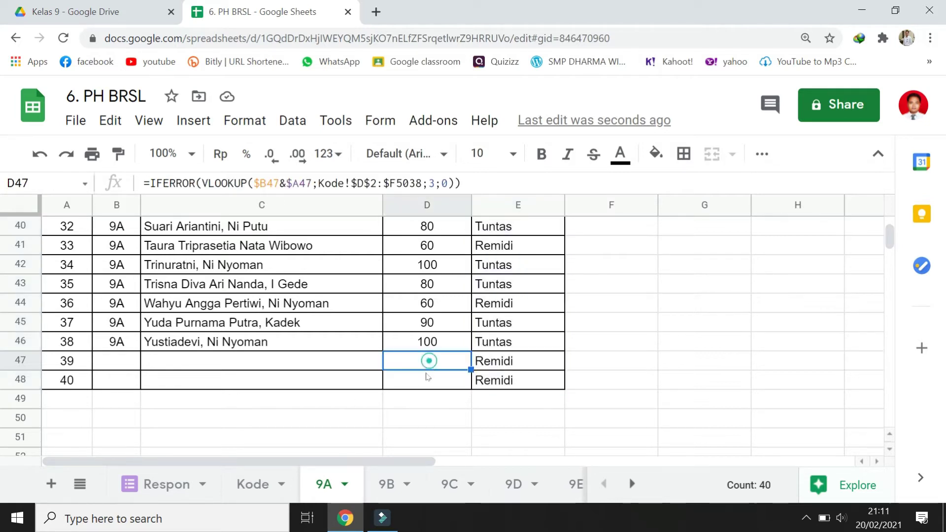
{"action": "left_click", "coordinate": [418, 383]}
{"action": "left_click", "coordinate": [422, 360]}
{"action": "left_click", "coordinate": [418, 382]}
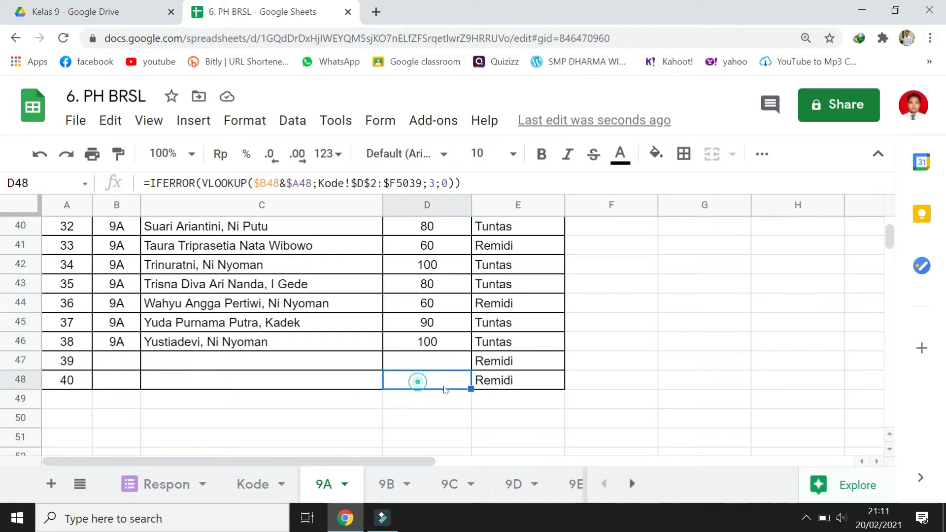
{"action": "left_click", "coordinate": [518, 381]}
{"action": "left_click", "coordinate": [520, 360]}
{"action": "left_click", "coordinate": [525, 379]}
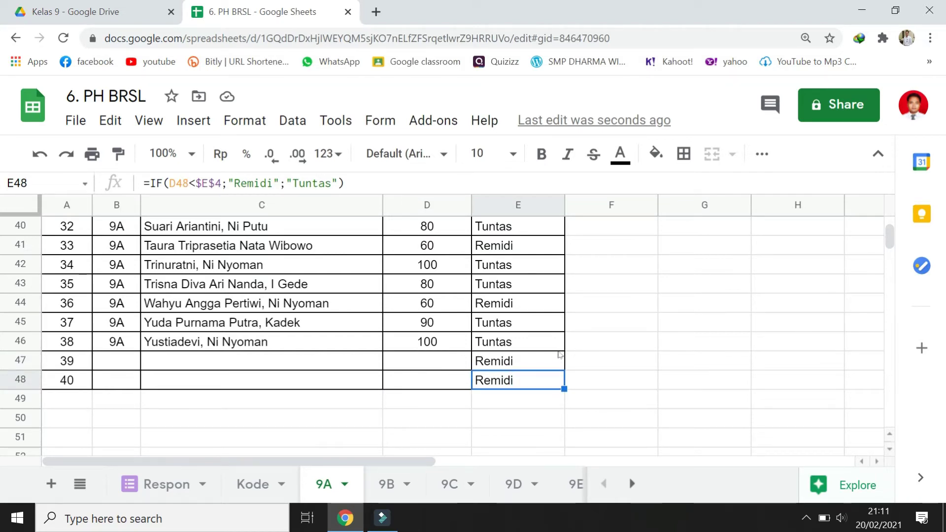
{"action": "scroll", "coordinate": [560, 355], "scroll_direction": "up", "scroll_amount": 15}
{"action": "scroll", "coordinate": [561, 345], "scroll_direction": "down", "scroll_amount": 7}
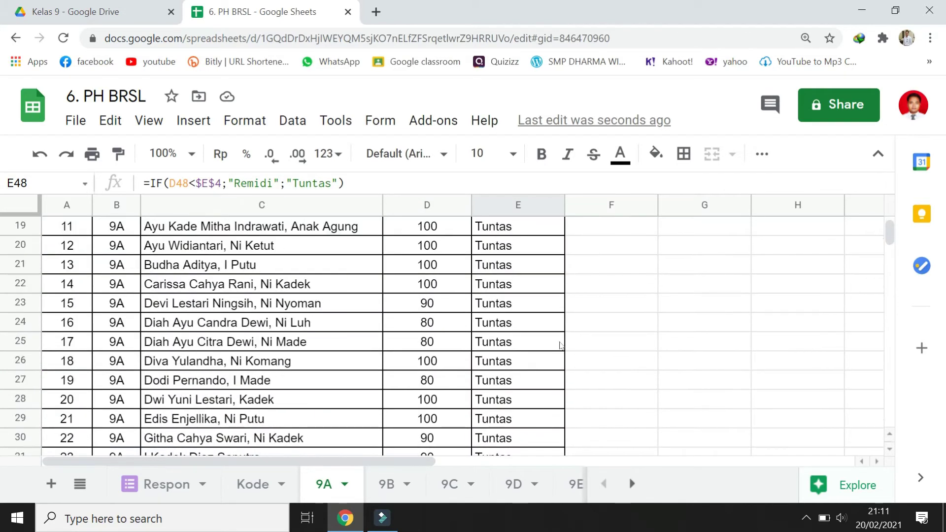
- Inspect the Nilai and Keterangan formulas in row 34, where the student has no score, and review the rows above
{"action": "scroll", "coordinate": [561, 345], "scroll_direction": "down", "scroll_amount": 3}
{"action": "left_click", "coordinate": [435, 364]}
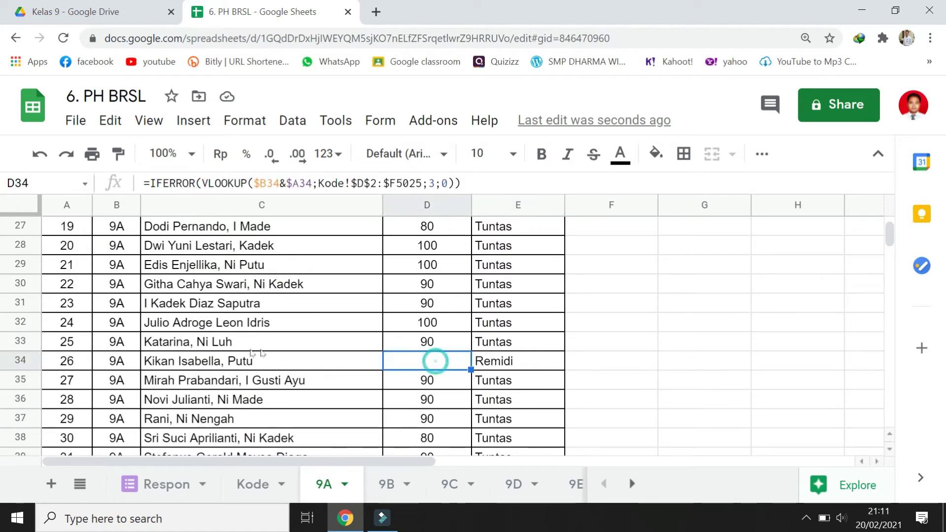
{"action": "left_click", "coordinate": [512, 364]}
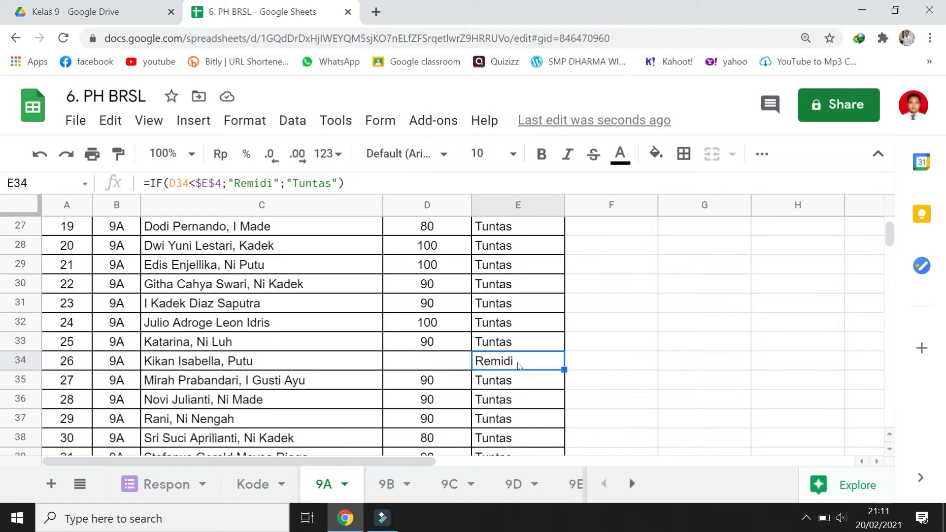
{"action": "left_click", "coordinate": [434, 367]}
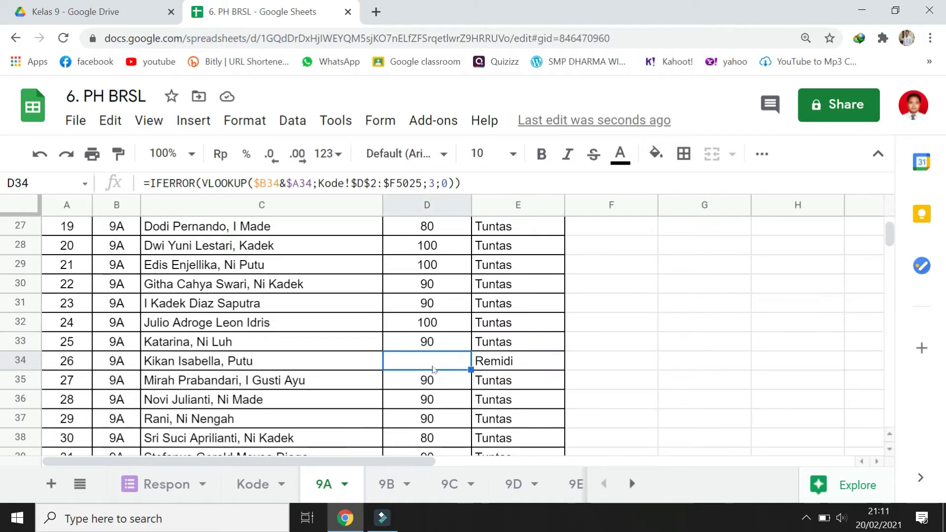
{"action": "left_click", "coordinate": [537, 360]}
{"action": "scroll", "coordinate": [613, 355], "scroll_direction": "up", "scroll_amount": 10}
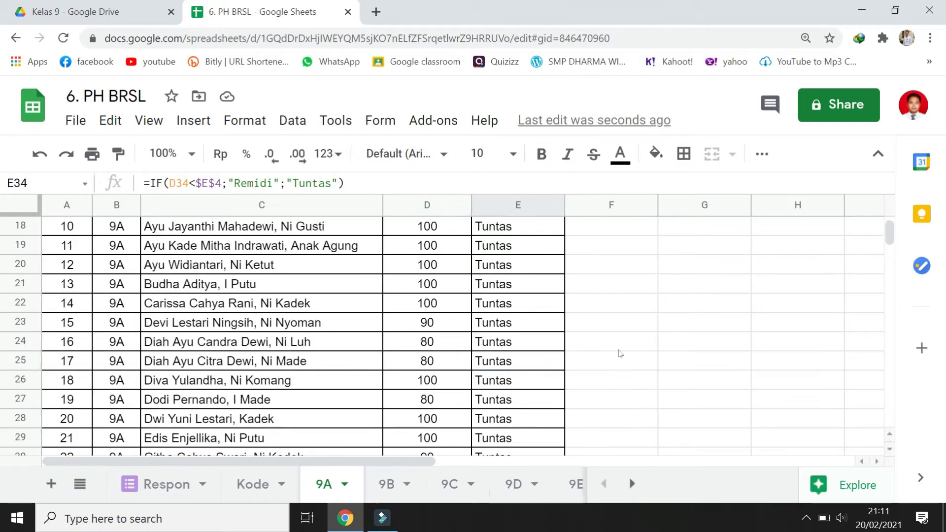
{"action": "scroll", "coordinate": [623, 349], "scroll_direction": "down", "scroll_amount": 2}
{"action": "scroll", "coordinate": [560, 349], "scroll_direction": "up", "scroll_amount": 2}
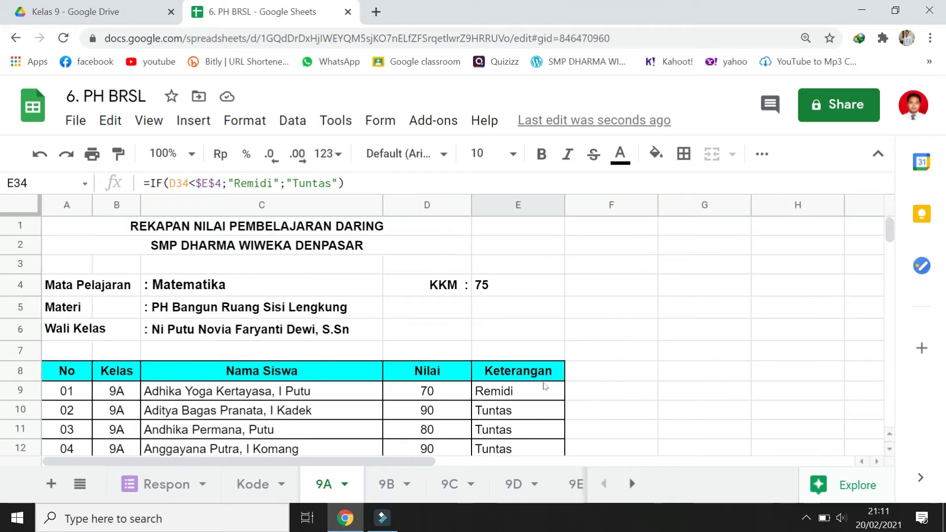
- Nest the existing formula in E9 inside an outer IF that tests whether the score is blank with D9=""
{"action": "left_click", "coordinate": [522, 389]}
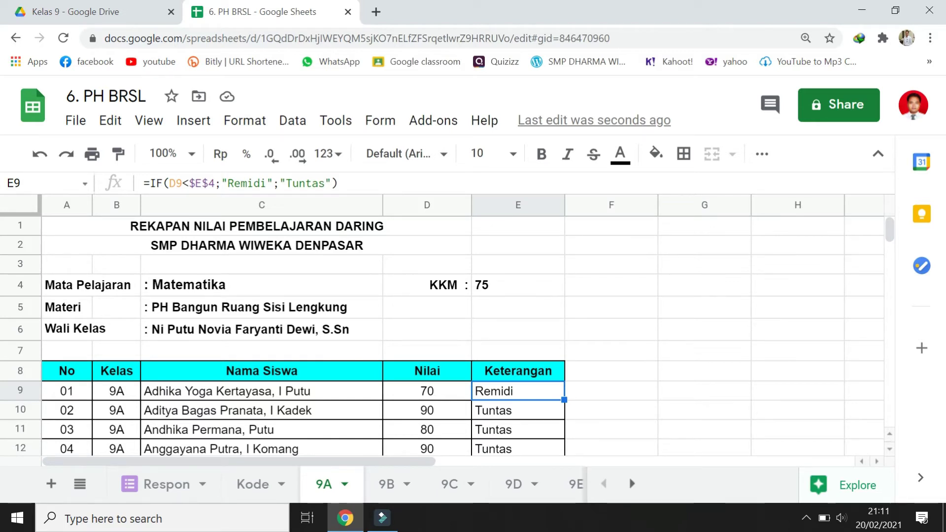
{"action": "left_click", "coordinate": [151, 184]}
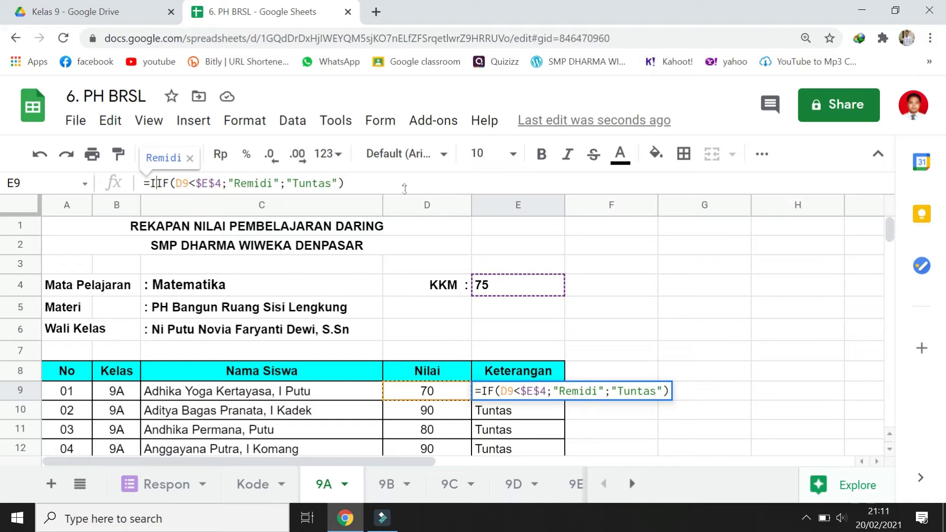
{"action": "type", "text": "IF"}
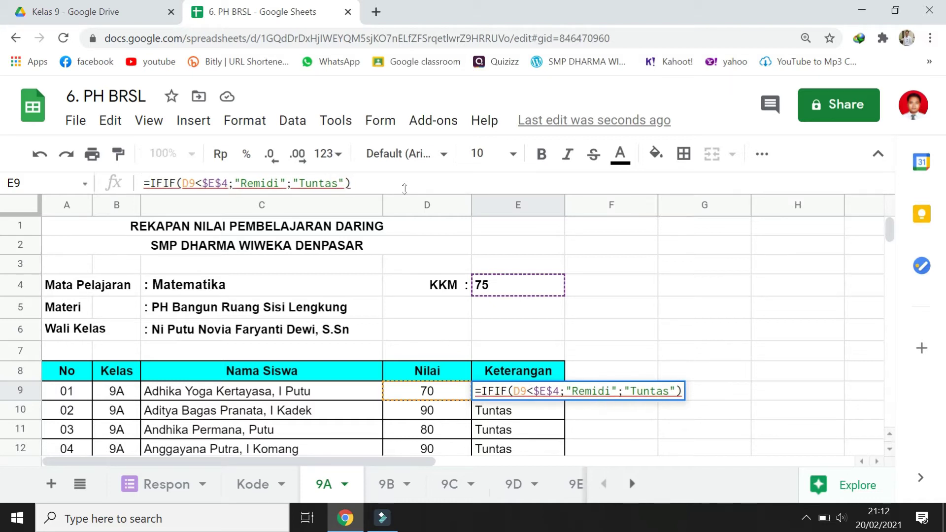
{"action": "type", "text": "("}
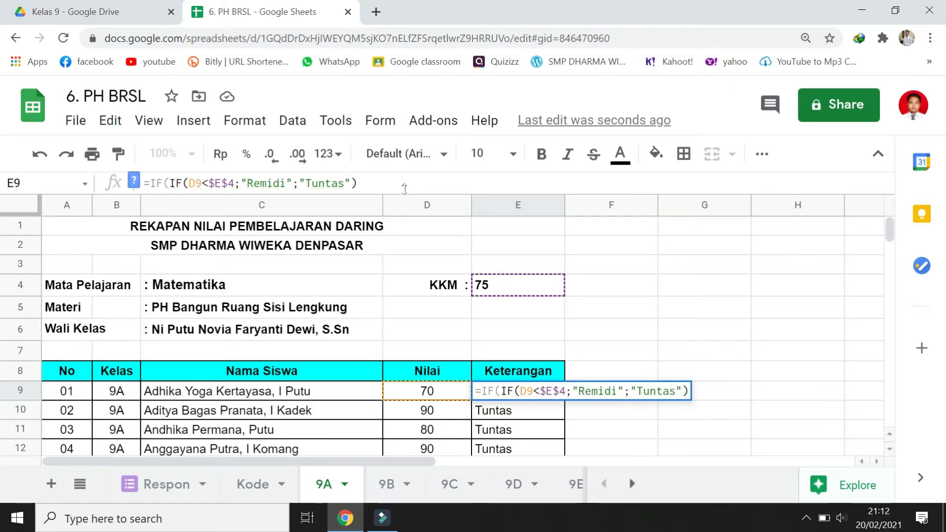
{"action": "left_click", "coordinate": [426, 394]}
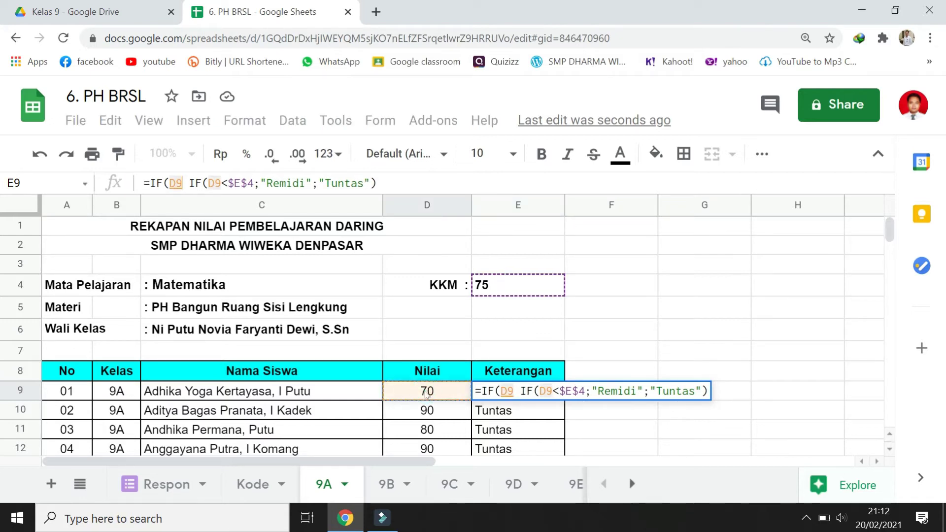
{"action": "type", "text": "="}
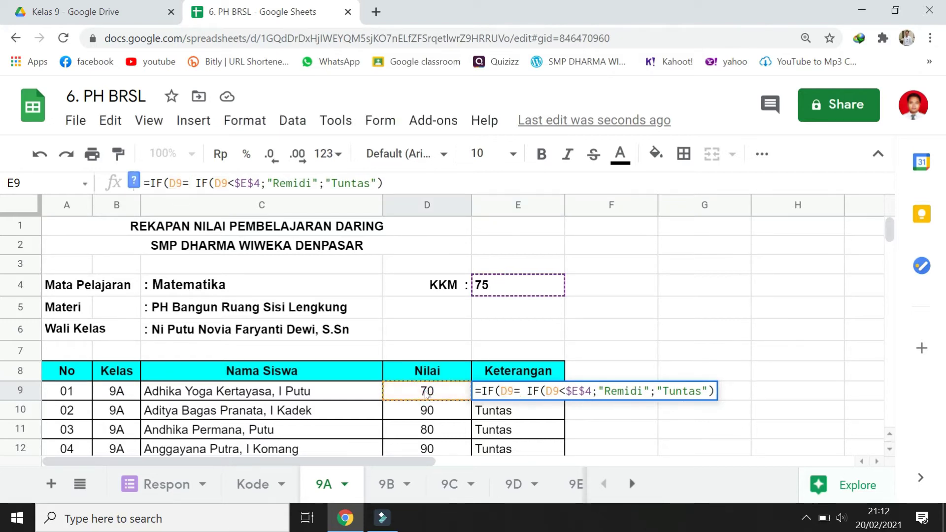
{"action": "type", "text": "\"\";"}
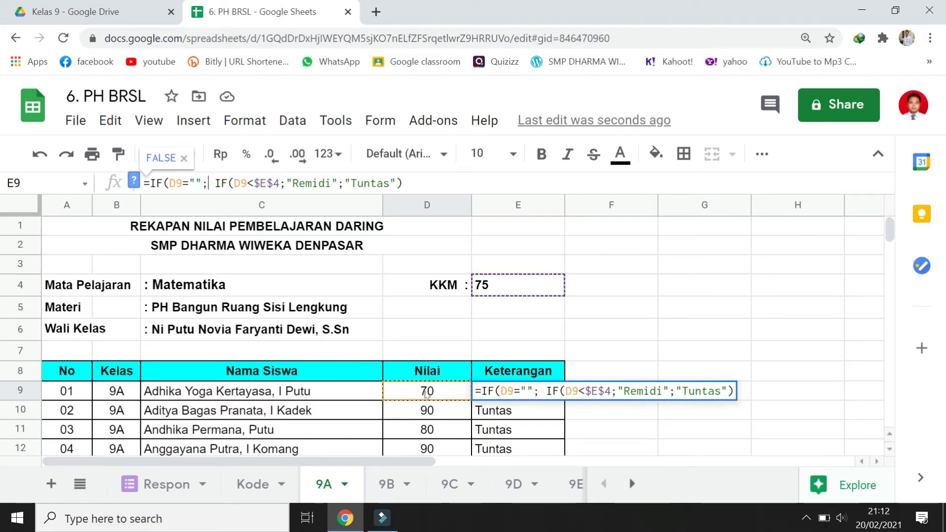
- Make the outer IF return "" for a blank score and commit E9 as =IF(D9="";"";IF(D9<$E$4;"Remidi";"Tuntas"))
{"action": "type", "text": "\"\""}
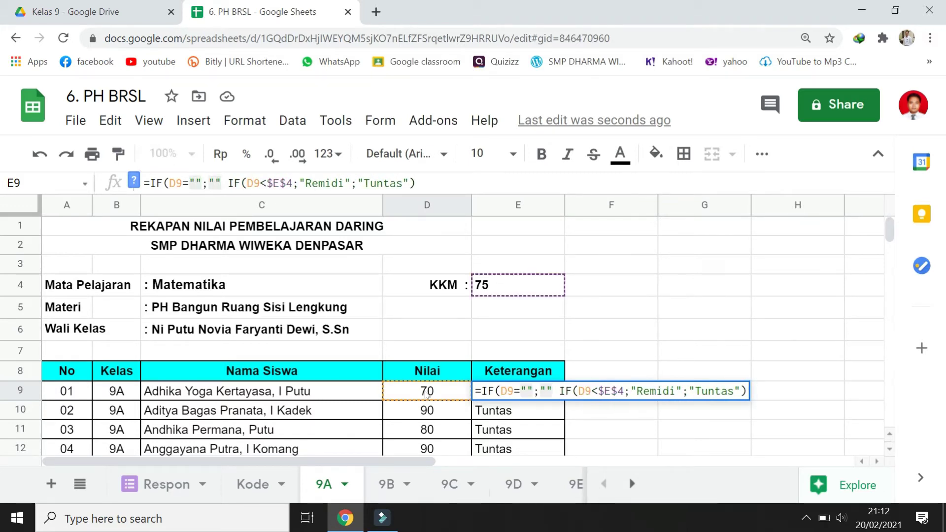
{"action": "type", "text": ";"}
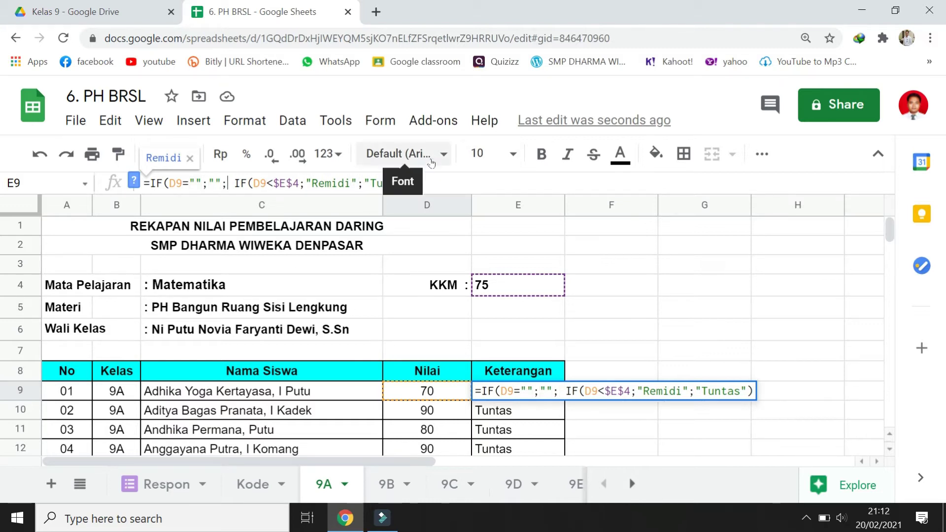
{"action": "key", "text": "Delete"}
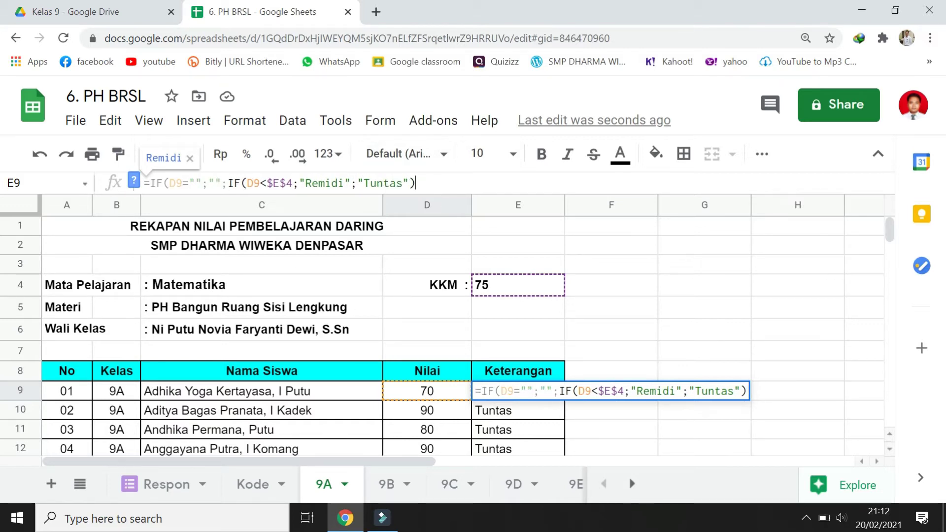
{"action": "left_click", "coordinate": [436, 182]}
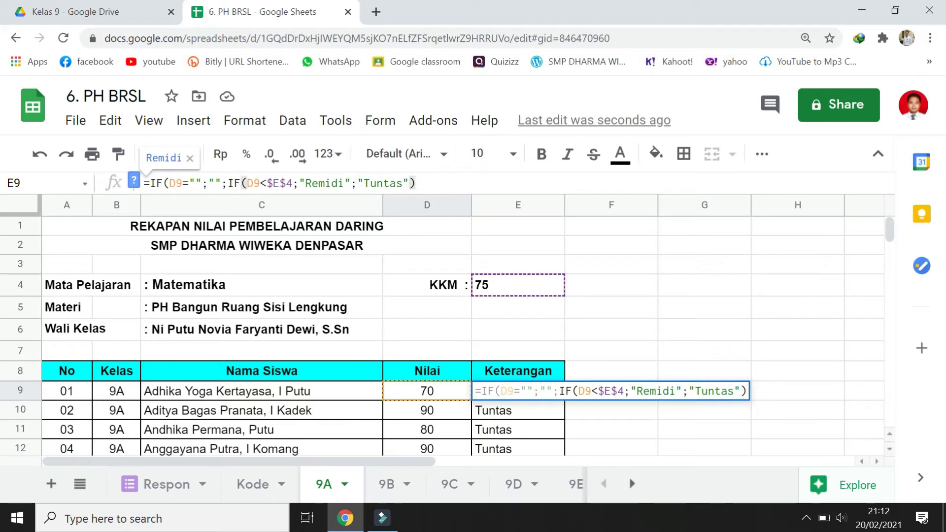
{"action": "type", "text": ")"}
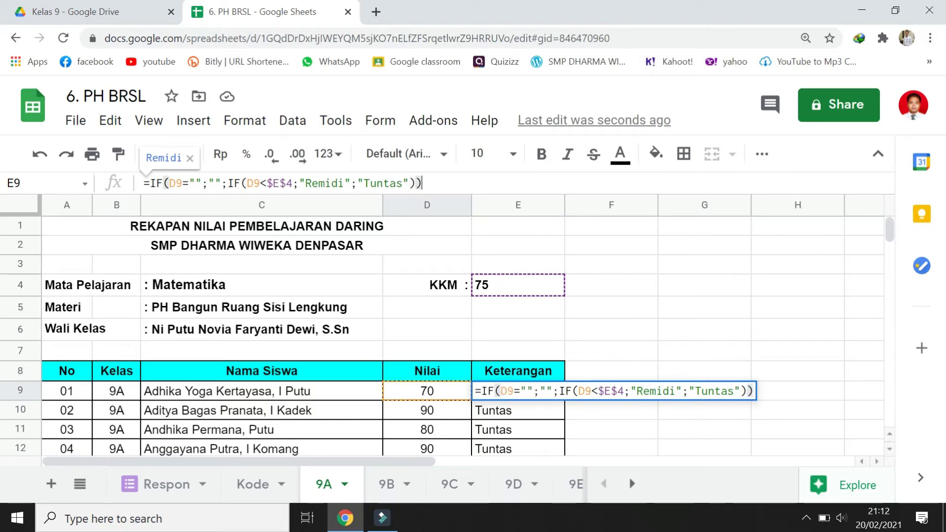
{"action": "key", "text": "Return"}
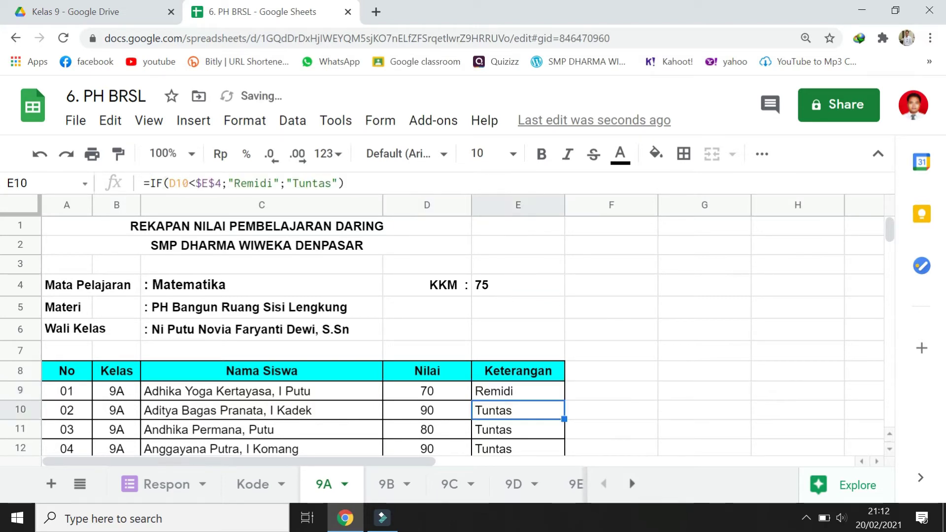
- Copy the nested IF formula from E9 down the Keterangan column through E48
{"action": "left_click", "coordinate": [553, 389]}
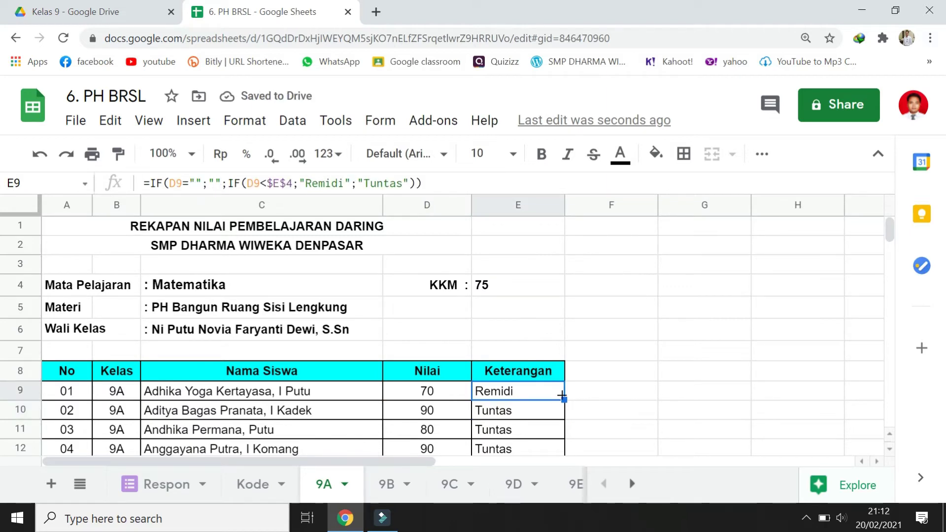
{"action": "left_click_drag", "start_coordinate": [564, 401], "coordinate": [553, 331]}
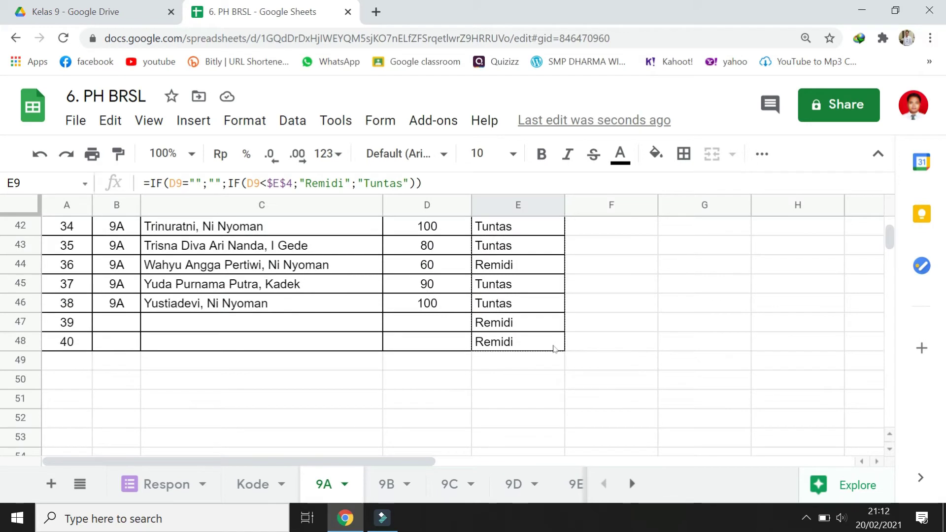
{"action": "scroll", "coordinate": [697, 331], "scroll_direction": "up", "scroll_amount": 2}
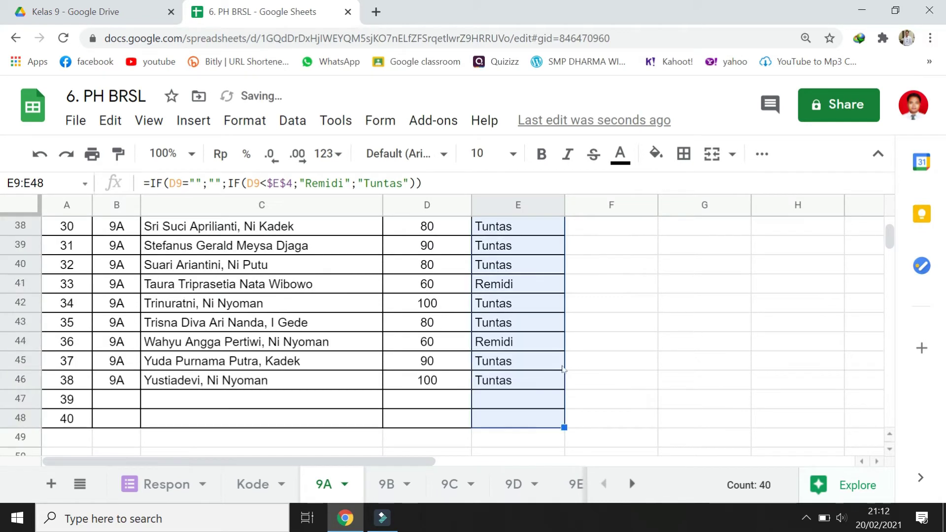
- Inspect the Nilai and Keterangan cells in rows 47 and 48, and check the Keterangan results across the whole table, including row 34
{"action": "left_click", "coordinate": [433, 402]}
{"action": "left_click", "coordinate": [437, 418]}
{"action": "left_click", "coordinate": [438, 402]}
{"action": "left_click", "coordinate": [467, 420]}
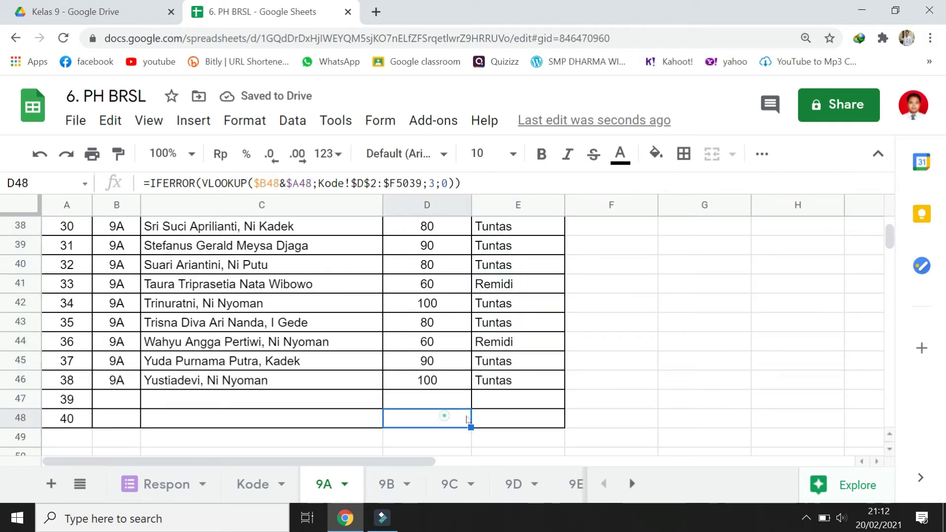
{"action": "left_click", "coordinate": [498, 400]}
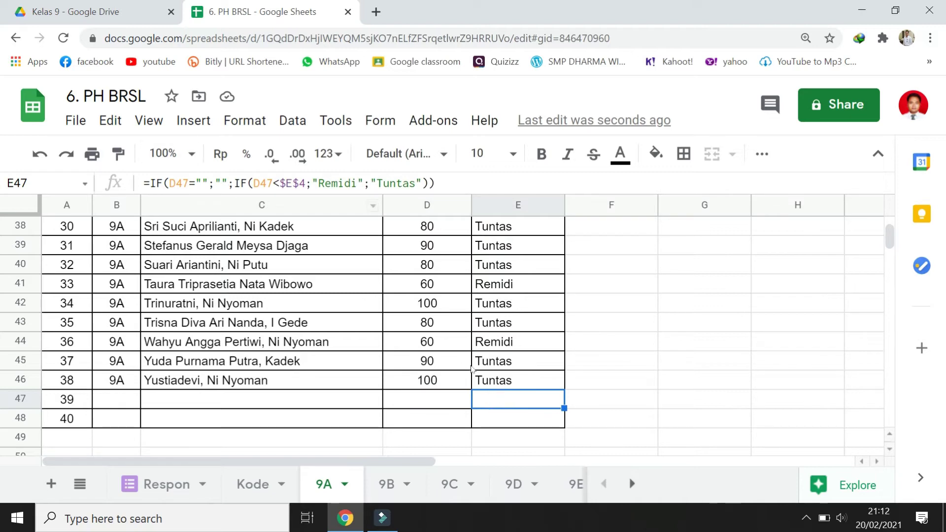
{"action": "left_click", "coordinate": [512, 422]}
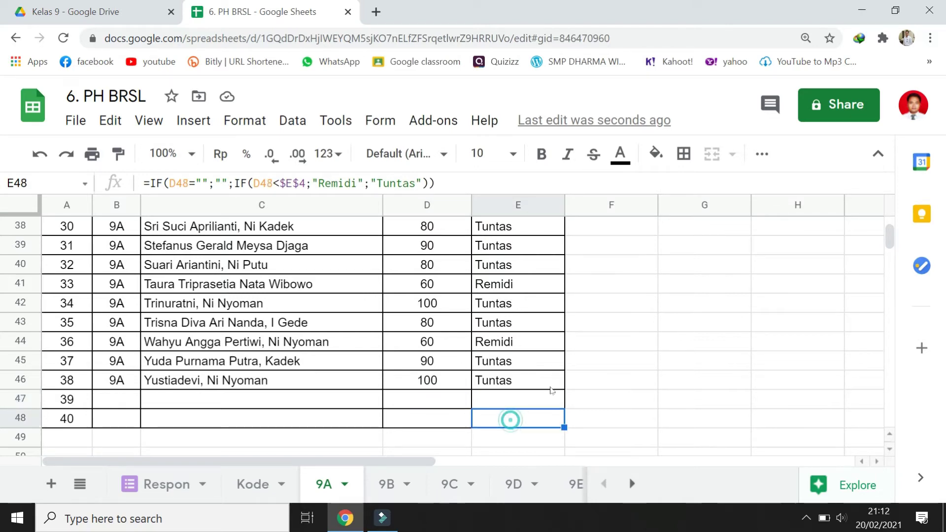
{"action": "scroll", "coordinate": [539, 365], "scroll_direction": "up", "scroll_amount": 12}
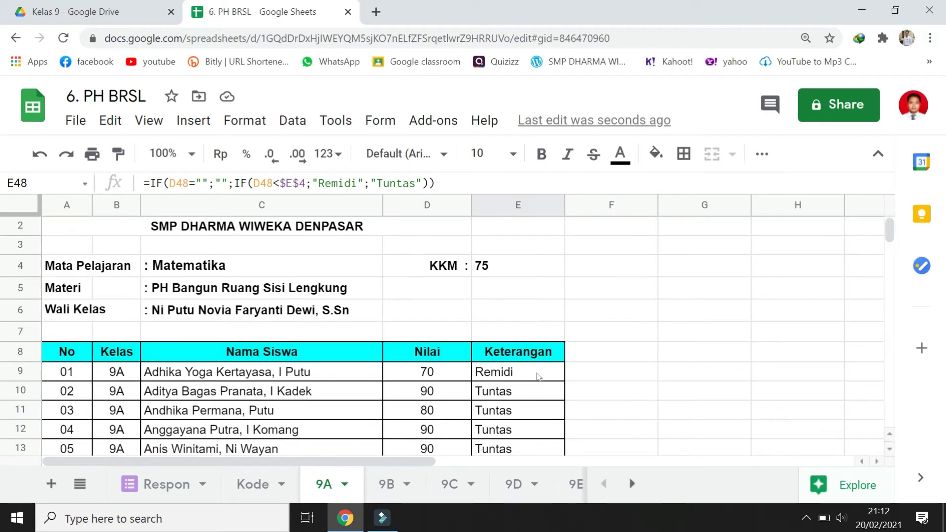
{"action": "scroll", "coordinate": [539, 377], "scroll_direction": "down", "scroll_amount": 1}
{"action": "scroll", "coordinate": [527, 319], "scroll_direction": "down", "scroll_amount": 1}
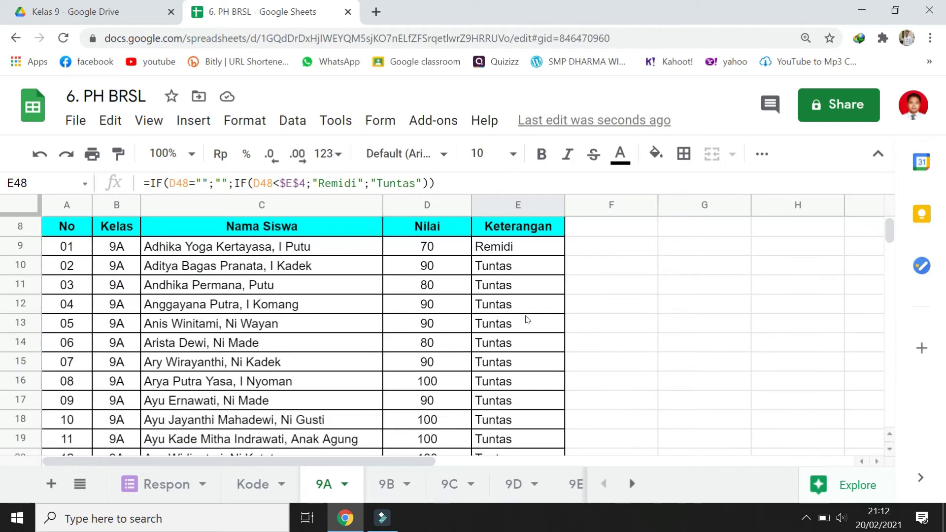
{"action": "scroll", "coordinate": [542, 318], "scroll_direction": "down", "scroll_amount": 7}
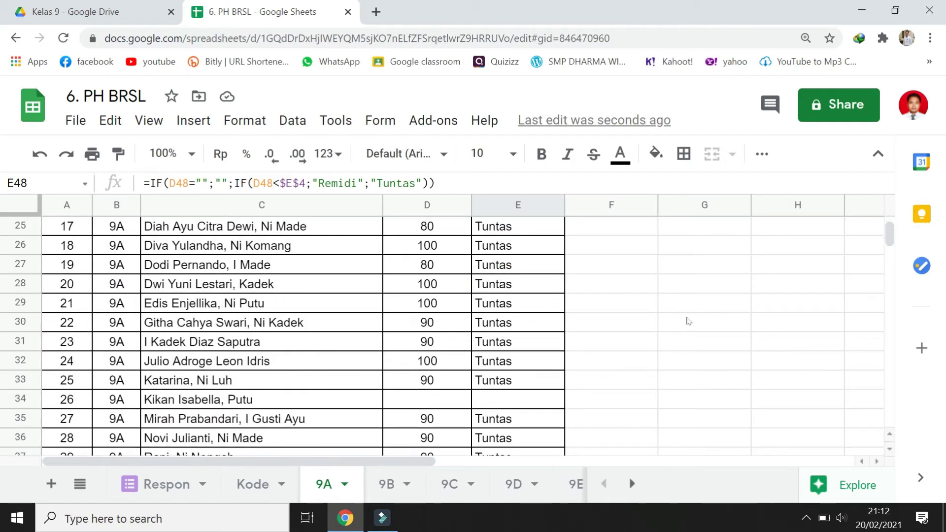
{"action": "left_click", "coordinate": [733, 331]}
{"action": "scroll", "coordinate": [733, 330], "scroll_direction": "down", "scroll_amount": 5}
{"action": "scroll", "coordinate": [734, 331], "scroll_direction": "up", "scroll_amount": 12}
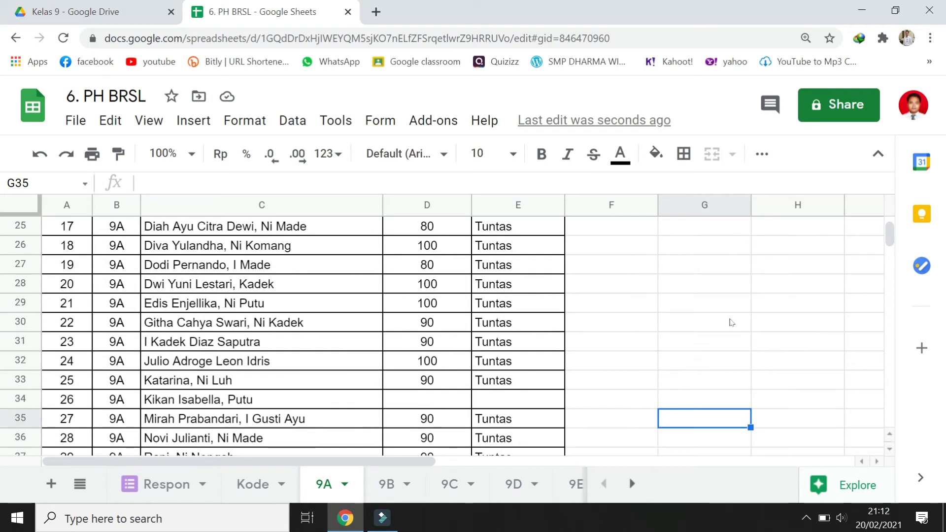
- Set the sheet's zoom to 90%
{"action": "left_click", "coordinate": [170, 153]}
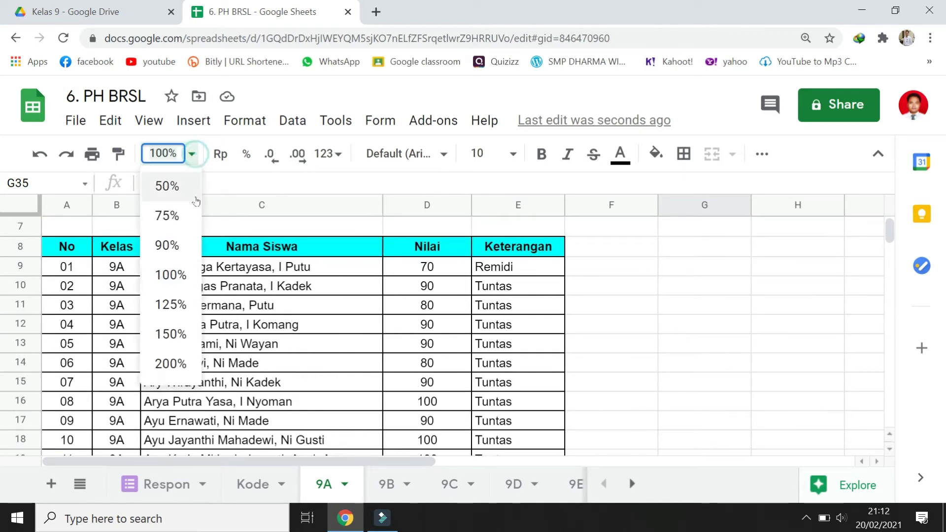
{"action": "left_click", "coordinate": [175, 246]}
{"action": "left_click", "coordinate": [635, 295]}
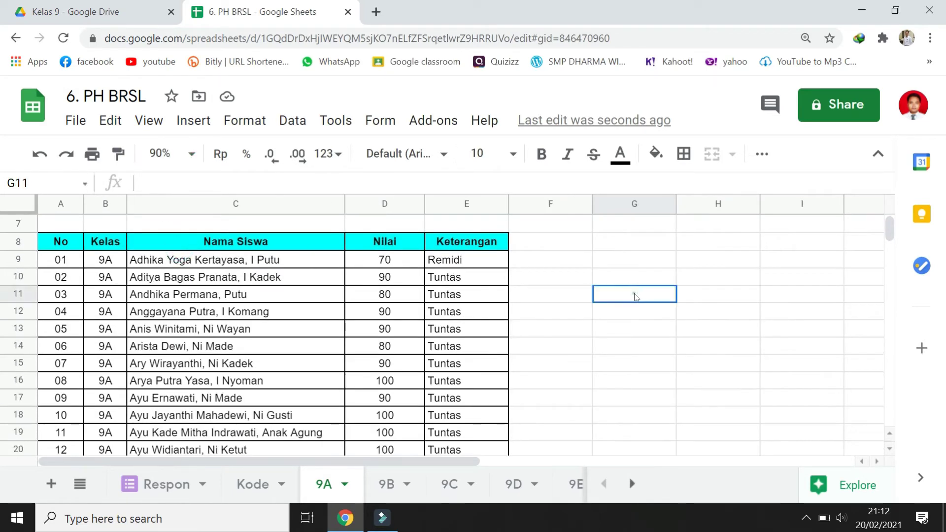
- Check the Nilai and Keterangan cells in row 9 and review the finished 9A recap from the header through the student rows
{"action": "left_click", "coordinate": [464, 260]}
{"action": "left_click", "coordinate": [405, 261]}
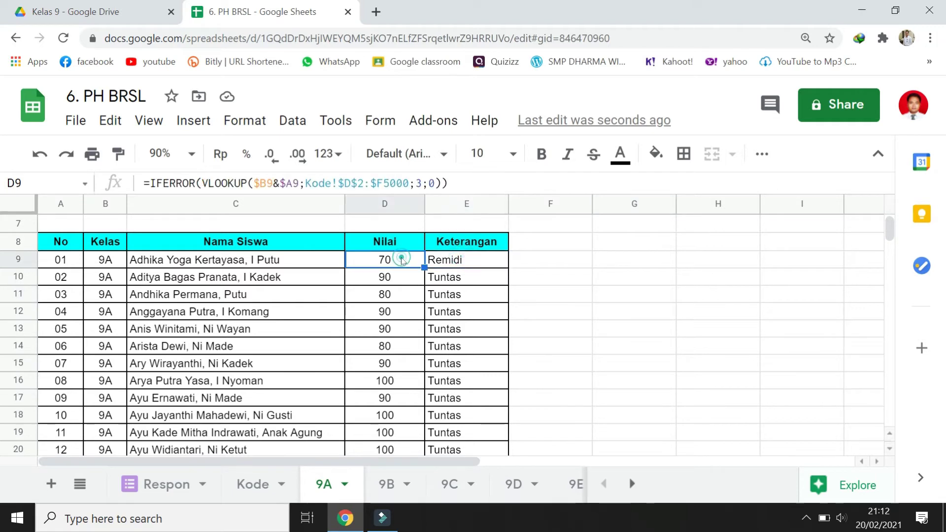
{"action": "scroll", "coordinate": [436, 287], "scroll_direction": "up", "scroll_amount": 2}
{"action": "scroll", "coordinate": [443, 303], "scroll_direction": "down", "scroll_amount": 13}
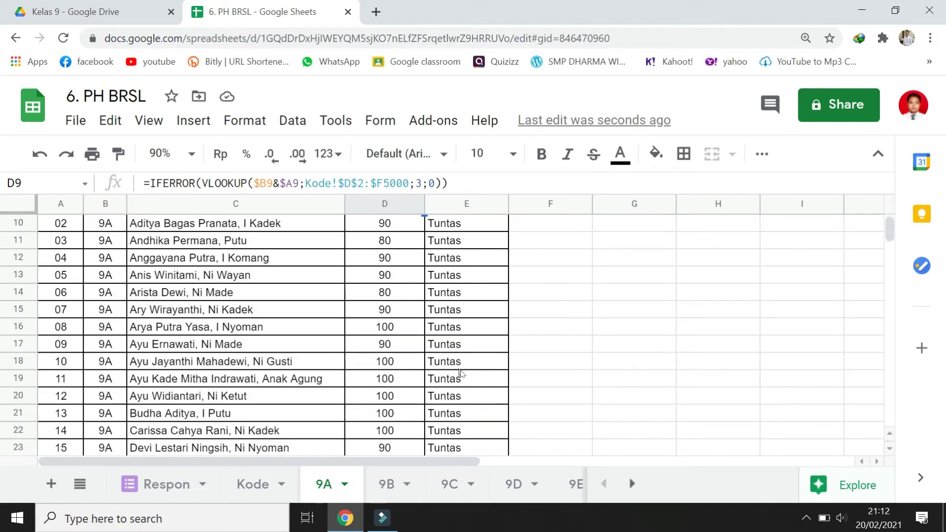
{"action": "scroll", "coordinate": [458, 378], "scroll_direction": "up", "scroll_amount": 13}
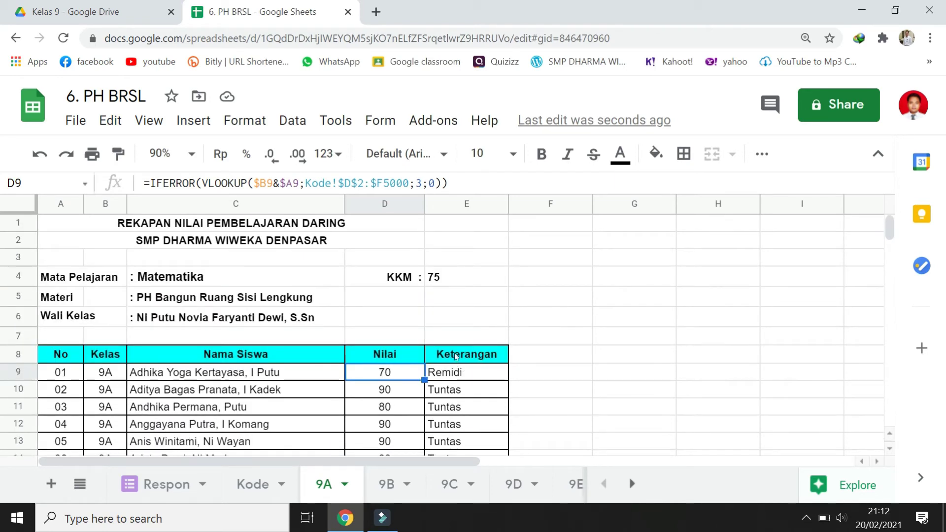
{"action": "scroll", "coordinate": [558, 277], "scroll_direction": "down", "scroll_amount": 1}
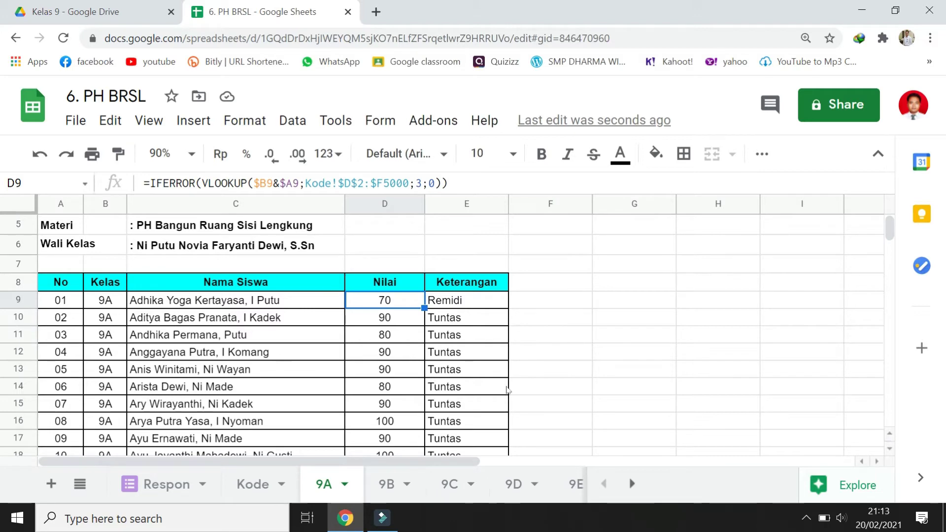
{"action": "scroll", "coordinate": [509, 391], "scroll_direction": "up", "scroll_amount": 1}
{"action": "scroll", "coordinate": [329, 385], "scroll_direction": "down", "scroll_amount": 1}
{"action": "scroll", "coordinate": [329, 386], "scroll_direction": "up", "scroll_amount": 1}
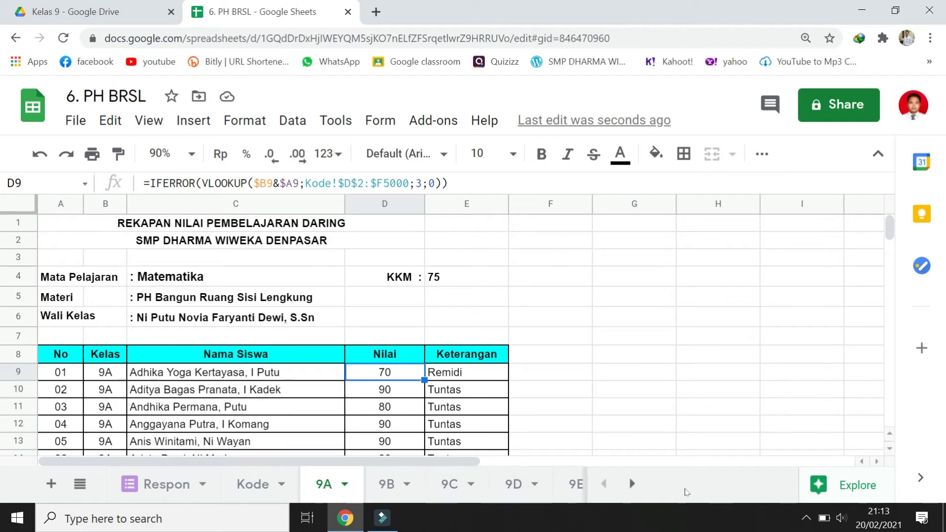
{"action": "left_click", "coordinate": [725, 318]}
{"action": "scroll", "coordinate": [683, 281], "scroll_direction": "down", "scroll_amount": 2}
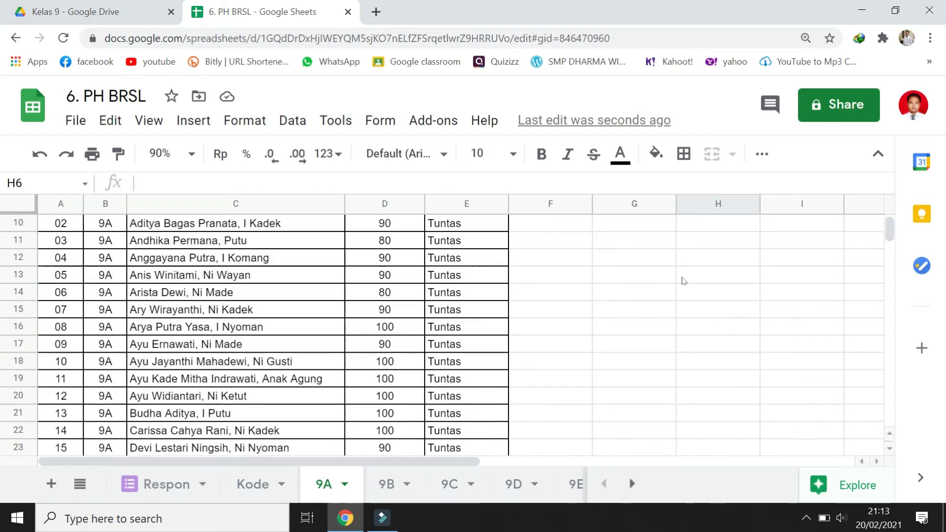
{"action": "scroll", "coordinate": [685, 283], "scroll_direction": "down", "scroll_amount": 2}
{"action": "scroll", "coordinate": [690, 287], "scroll_direction": "up", "scroll_amount": 4}
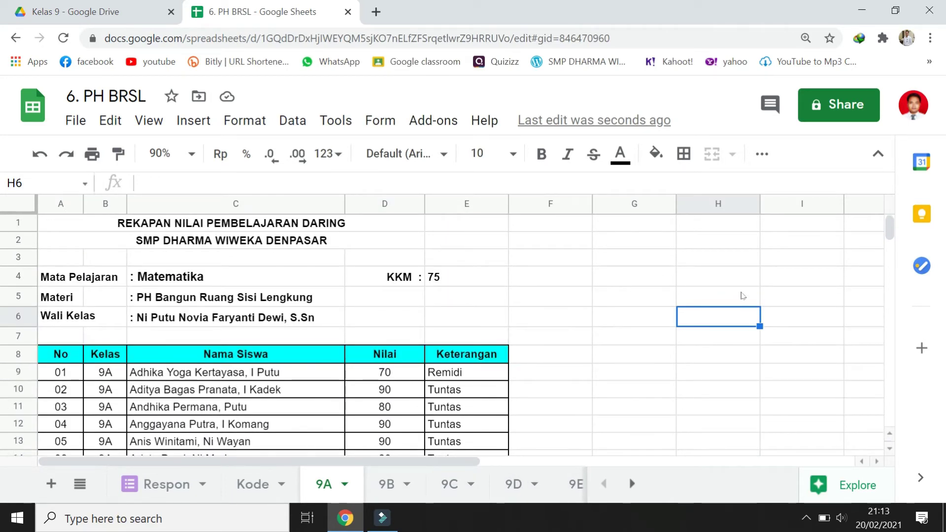
{"action": "scroll", "coordinate": [744, 295], "scroll_direction": "down", "scroll_amount": 1}
{"action": "scroll", "coordinate": [747, 295], "scroll_direction": "up", "scroll_amount": 1}
- Copy the KKM label and value in D4:E4 from sheet 9A to cell D4 of sheet 9B
{"action": "left_click_drag", "start_coordinate": [407, 282], "coordinate": [444, 279]}
{"action": "key", "text": "ctrl+c"}
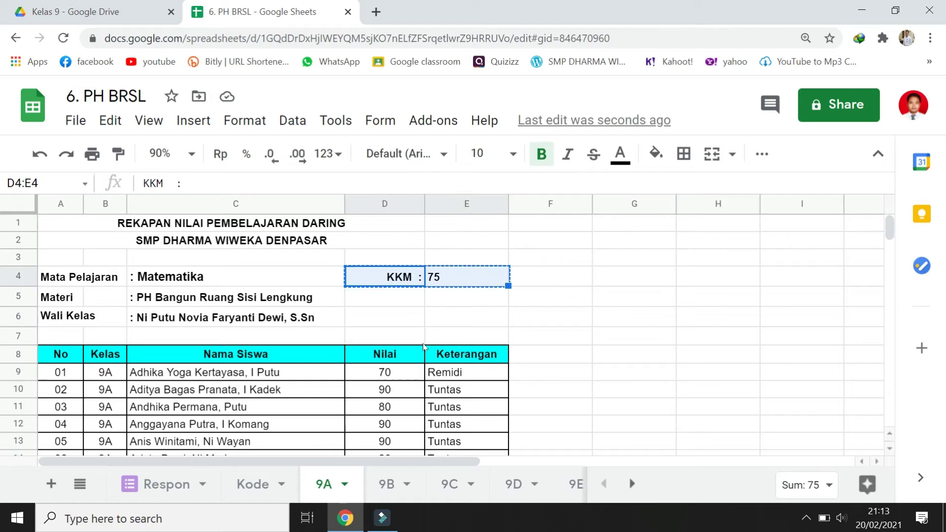
{"action": "left_click", "coordinate": [386, 483]}
{"action": "left_click", "coordinate": [394, 277]}
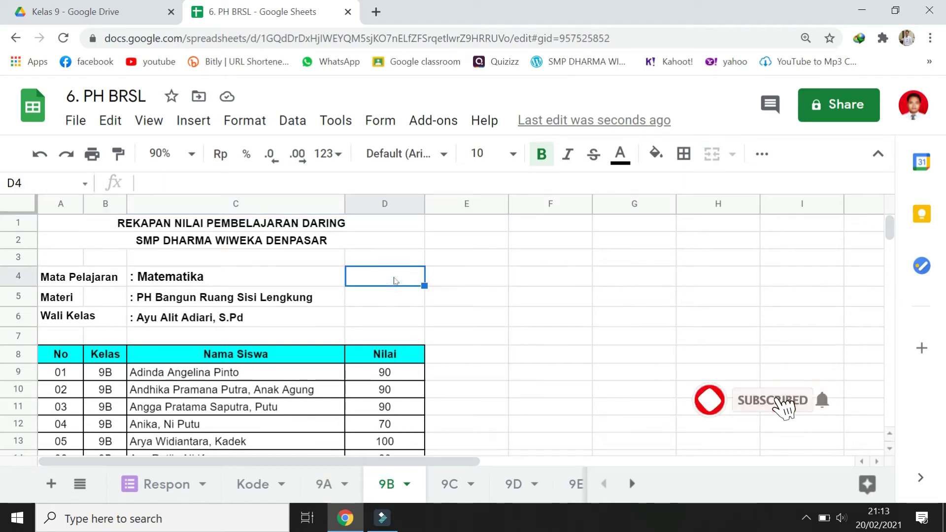
{"action": "key", "text": "ctrl+v"}
- Copy the Keterangan column E8:E48 from sheet 9A to cell E8 of sheet 9B and check the filled rows
{"action": "left_click", "coordinate": [460, 355]}
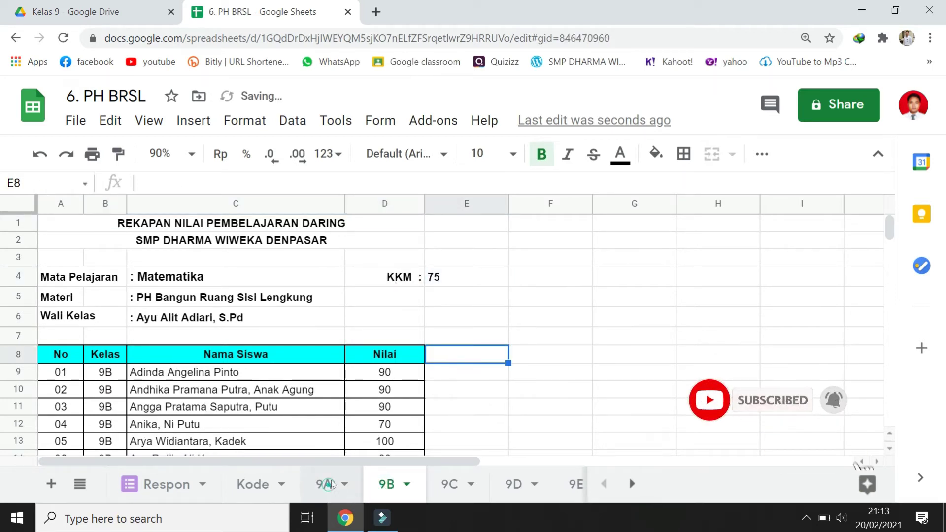
{"action": "left_click", "coordinate": [325, 484]}
{"action": "left_click", "coordinate": [463, 355]}
{"action": "scroll", "coordinate": [476, 376], "scroll_direction": "down", "scroll_amount": 8}
{"action": "scroll", "coordinate": [473, 378], "scroll_direction": "down", "scroll_amount": 5}
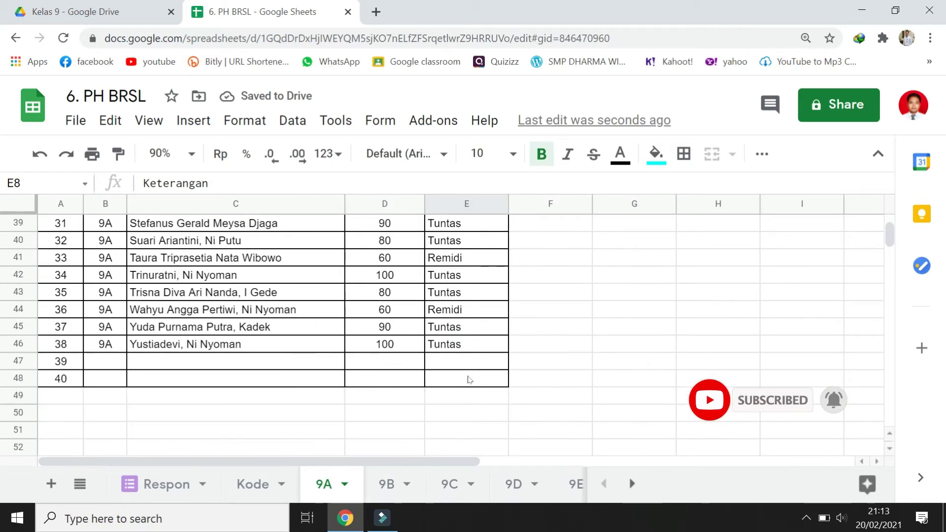
{"action": "left_click", "coordinate": [467, 382], "text": "shift"}
{"action": "key", "text": "ctrl+c"}
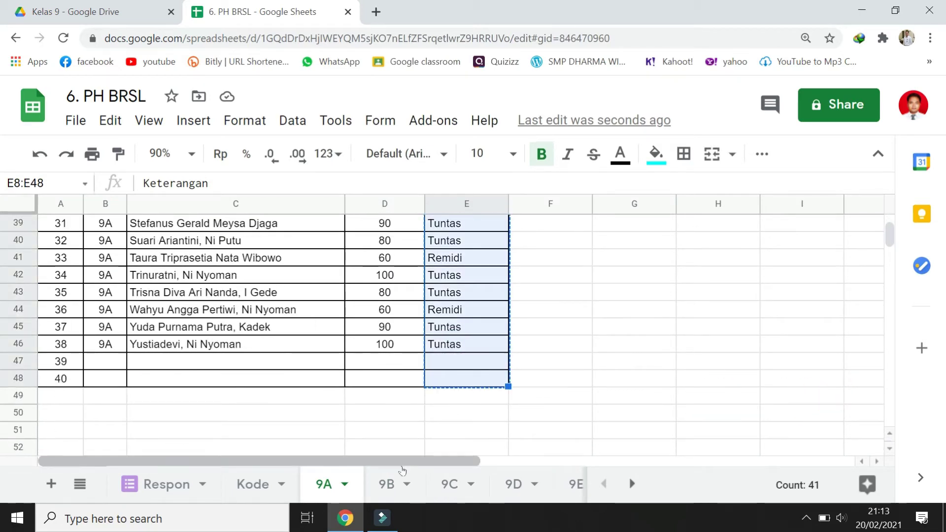
{"action": "left_click", "coordinate": [387, 484]}
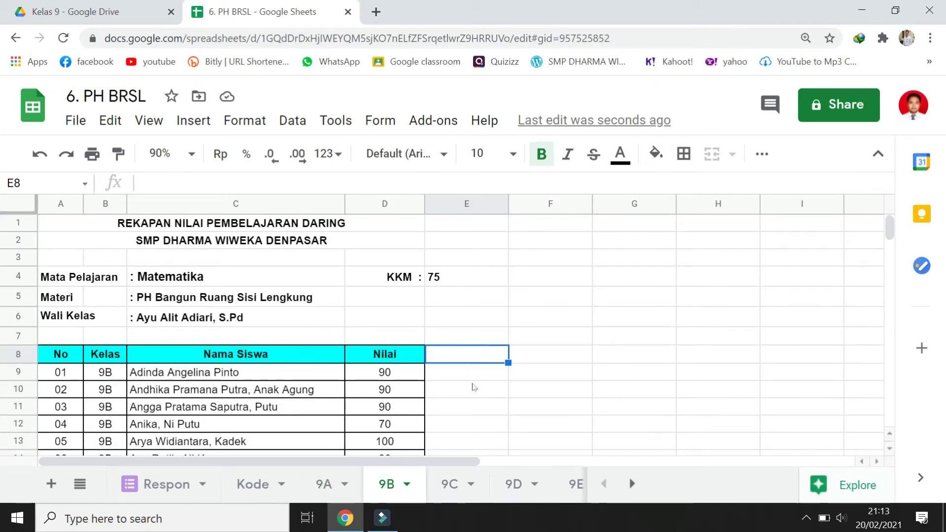
{"action": "left_click", "coordinate": [473, 387]}
{"action": "left_click", "coordinate": [466, 354]}
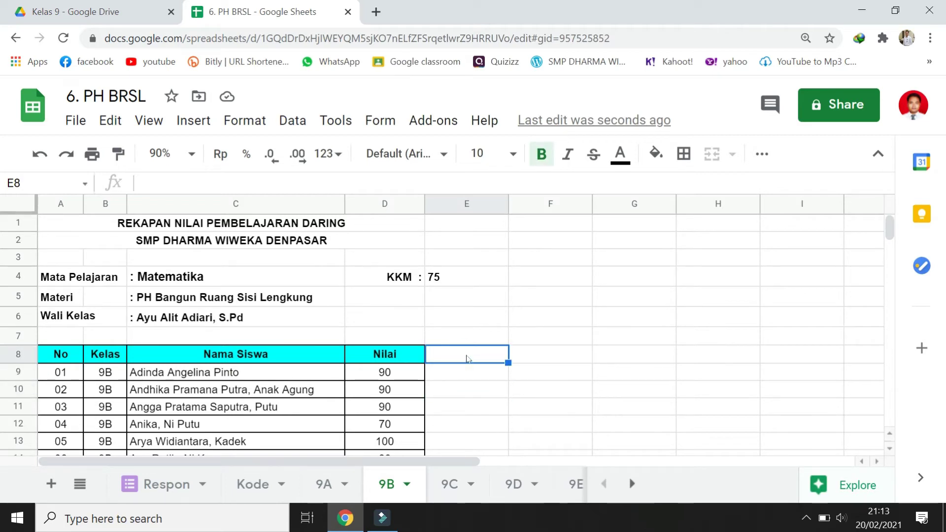
{"action": "key", "text": "ctrl+v"}
{"action": "scroll", "coordinate": [477, 360], "scroll_direction": "down", "scroll_amount": 10}
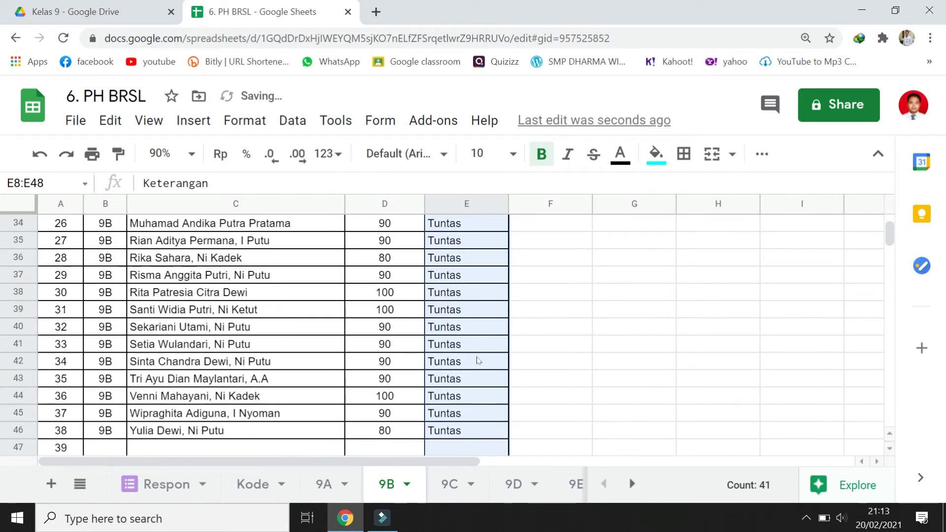
{"action": "scroll", "coordinate": [477, 360], "scroll_direction": "down", "scroll_amount": 3}
{"action": "scroll", "coordinate": [476, 359], "scroll_direction": "up", "scroll_amount": 14}
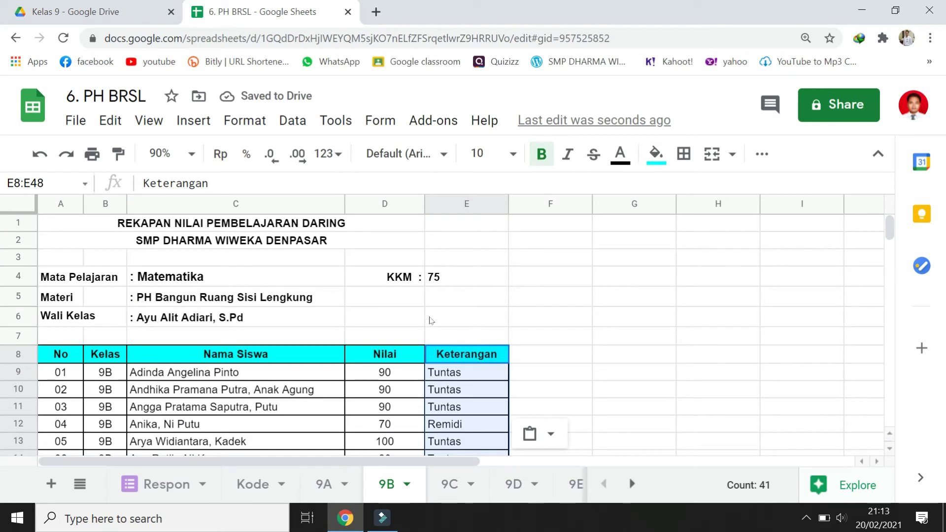
- Copy the KKM label and value in D4:E4 from sheet 9B to cell D4 of sheet 9C
{"action": "left_click_drag", "start_coordinate": [397, 279], "coordinate": [433, 278]}
{"action": "right_click", "coordinate": [416, 277]}
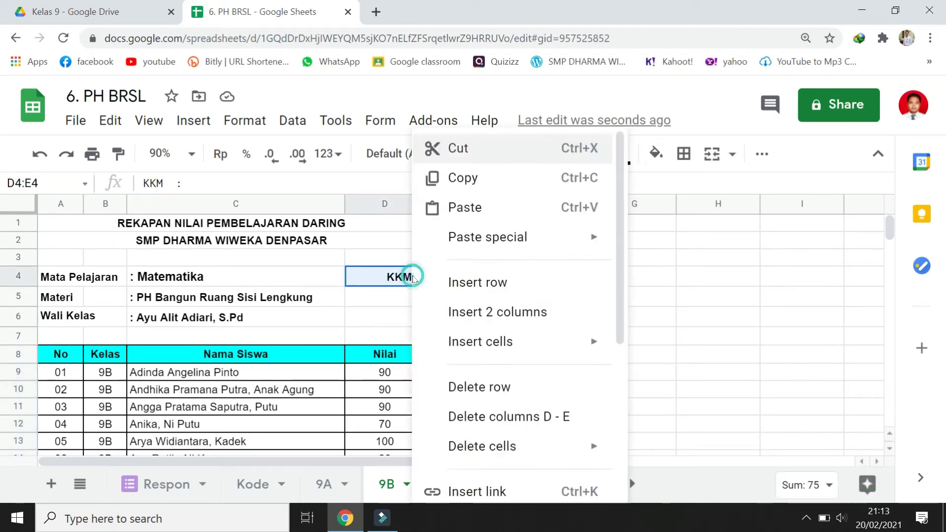
{"action": "left_click", "coordinate": [464, 177]}
{"action": "left_click", "coordinate": [450, 482]}
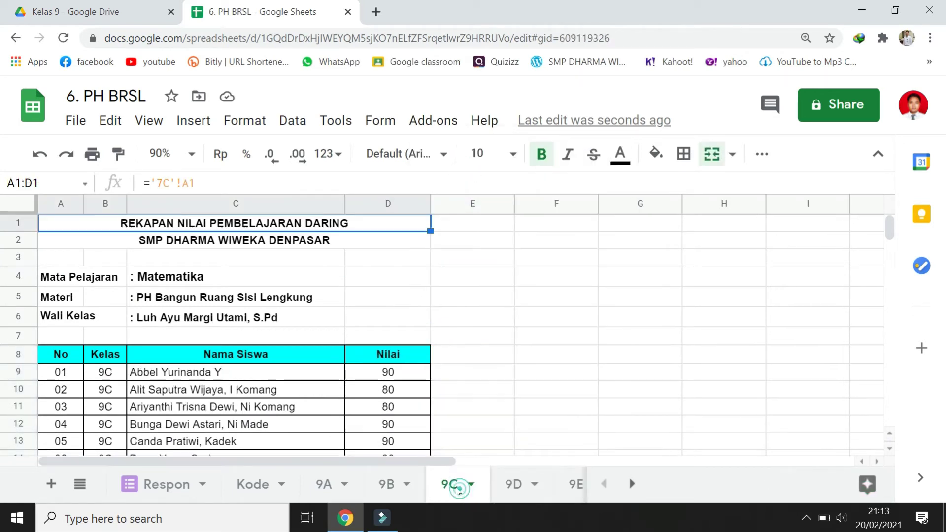
{"action": "left_click", "coordinate": [398, 284]}
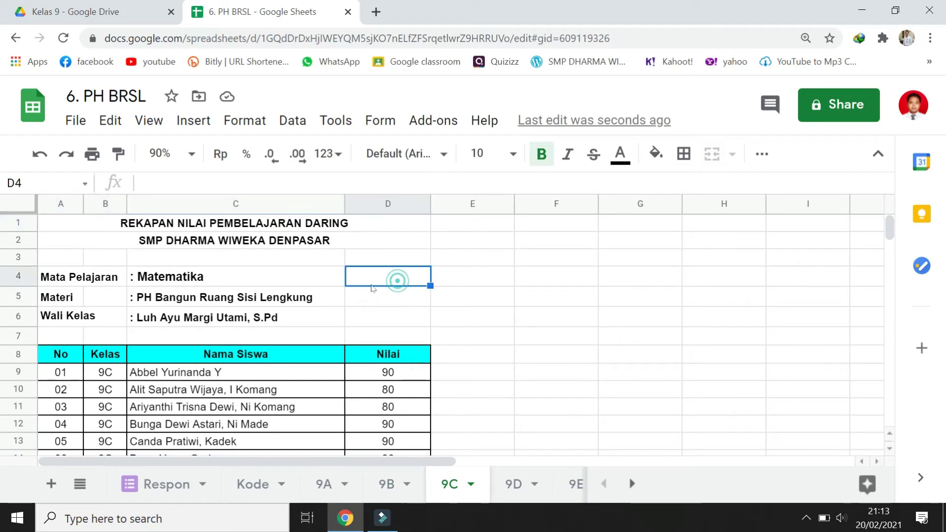
{"action": "left_click", "coordinate": [212, 285]}
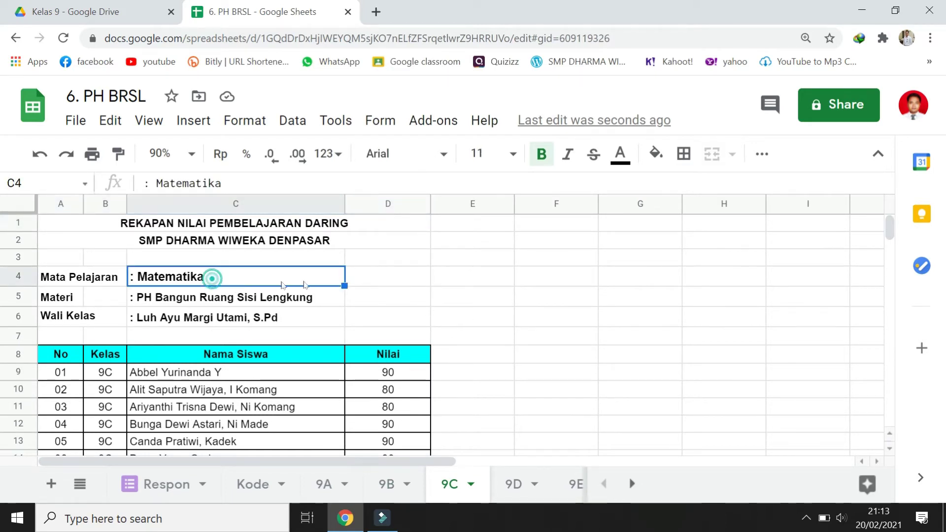
{"action": "left_click", "coordinate": [397, 277]}
{"action": "right_click", "coordinate": [397, 277]}
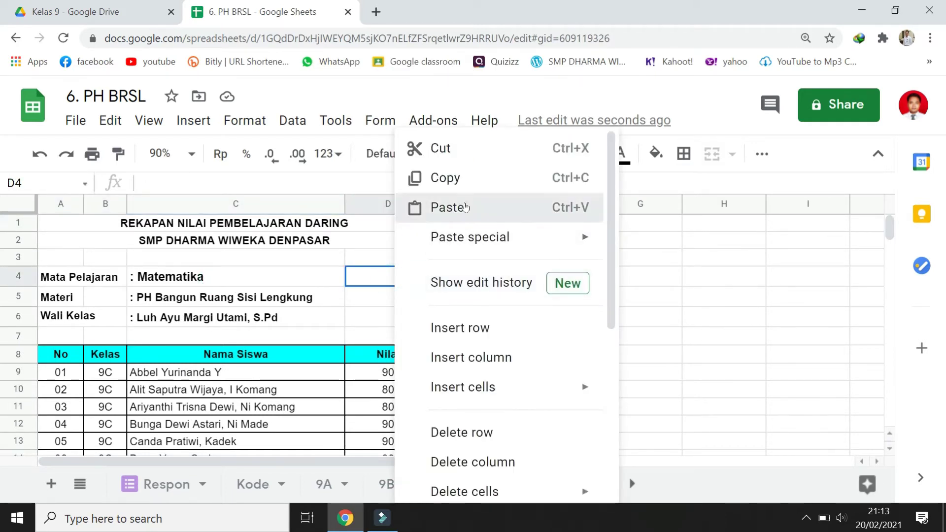
{"action": "left_click", "coordinate": [448, 207]}
- Copy the Keterangan column E8:E48 from sheet 9B to cell E8 of sheet 9C and check the filled rows
{"action": "left_click", "coordinate": [454, 355]}
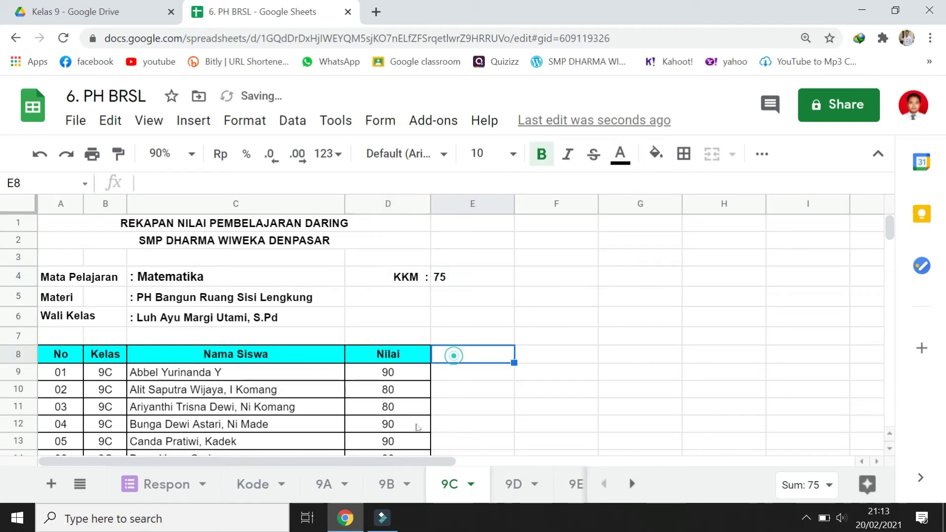
{"action": "left_click", "coordinate": [387, 484]}
{"action": "left_click", "coordinate": [460, 358]}
{"action": "scroll", "coordinate": [460, 365], "scroll_direction": "down", "scroll_amount": 12}
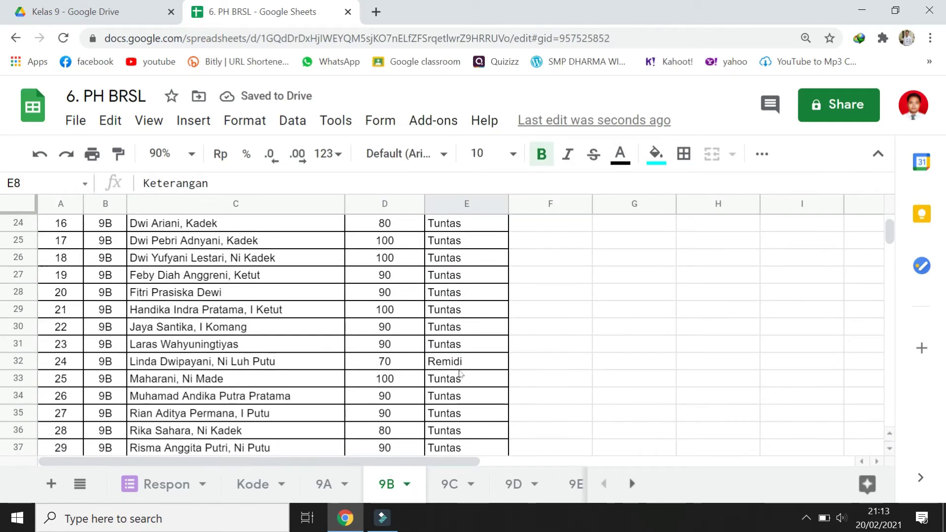
{"action": "left_click", "coordinate": [465, 380], "text": "shift"}
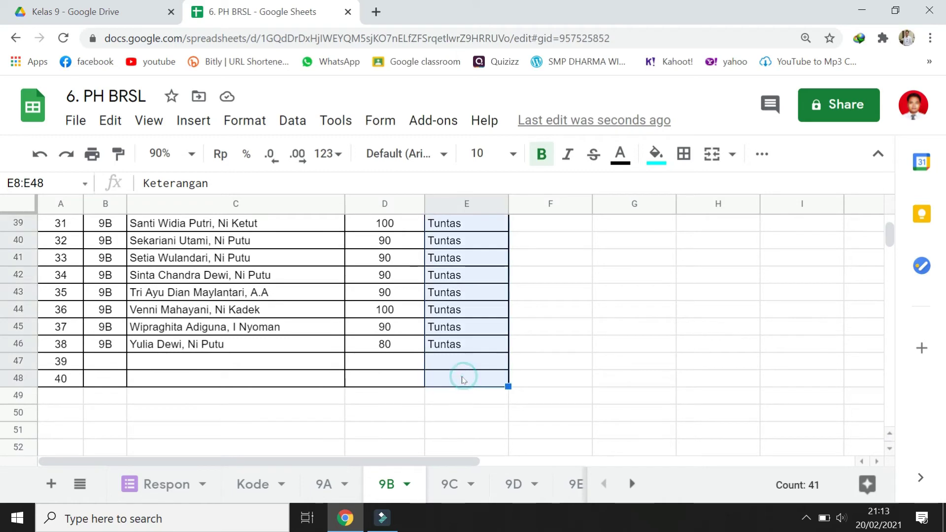
{"action": "scroll", "coordinate": [464, 374], "scroll_direction": "up", "scroll_amount": 12}
{"action": "right_click", "coordinate": [461, 357]}
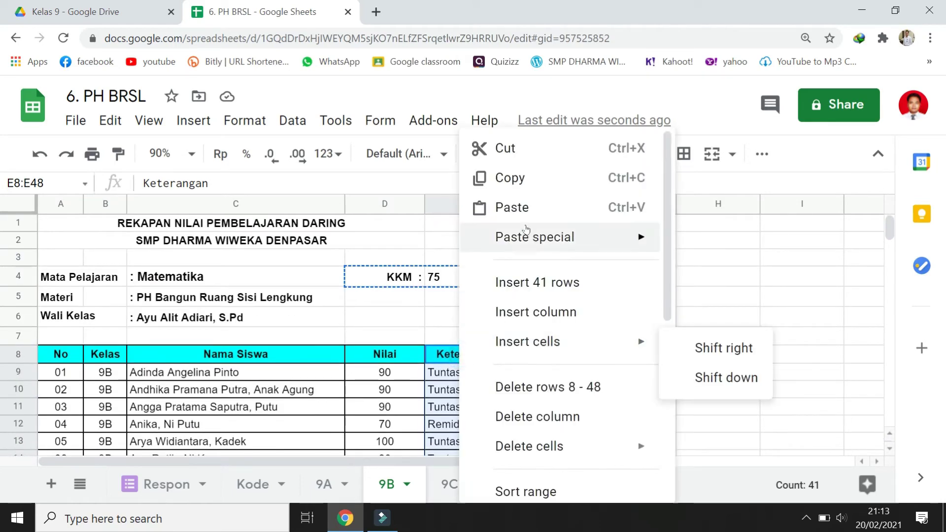
{"action": "left_click", "coordinate": [481, 179]}
{"action": "left_click", "coordinate": [452, 487]}
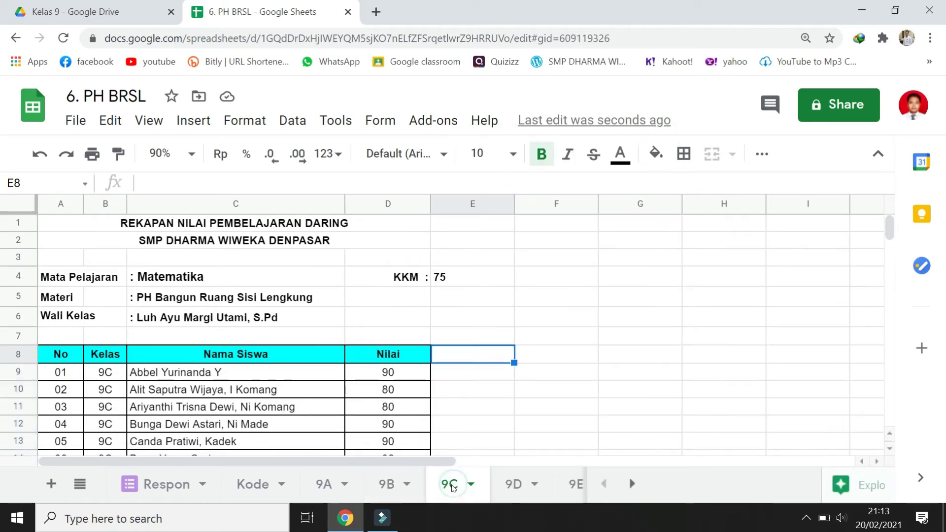
{"action": "right_click", "coordinate": [470, 356]}
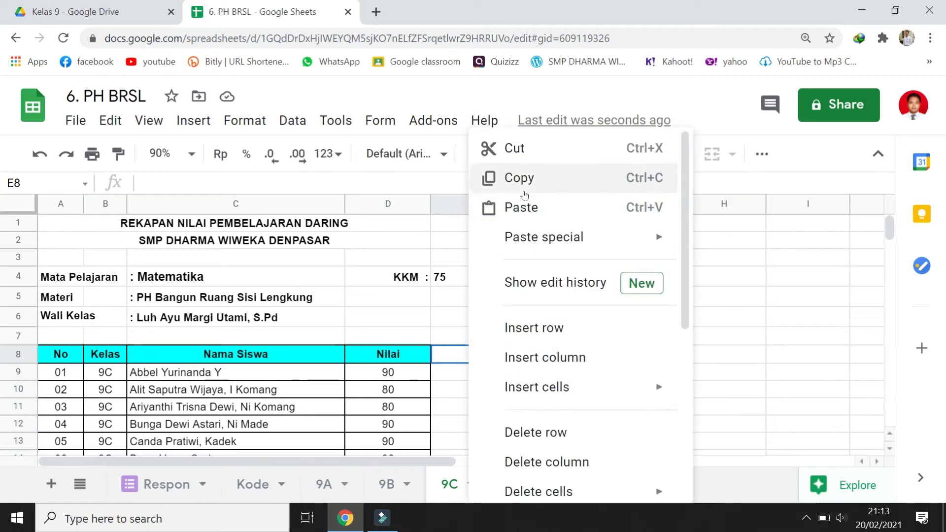
{"action": "left_click", "coordinate": [521, 207]}
{"action": "left_click", "coordinate": [575, 371]}
{"action": "scroll", "coordinate": [493, 409], "scroll_direction": "down", "scroll_amount": 12}
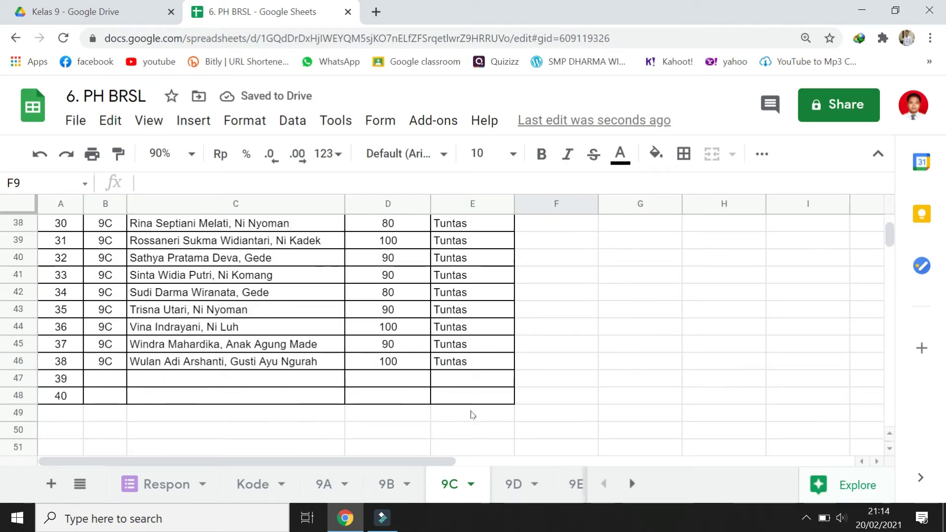
{"action": "scroll", "coordinate": [465, 414], "scroll_direction": "up", "scroll_amount": 6}
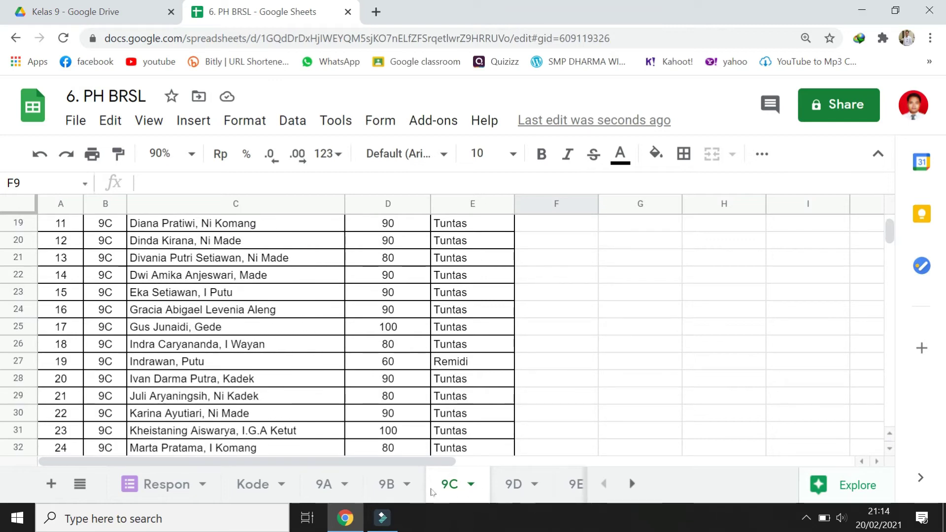
- Review the Keterangan columns on sheets 9A, 9B and 9C, checking 9C through row 48
{"action": "left_click", "coordinate": [324, 485]}
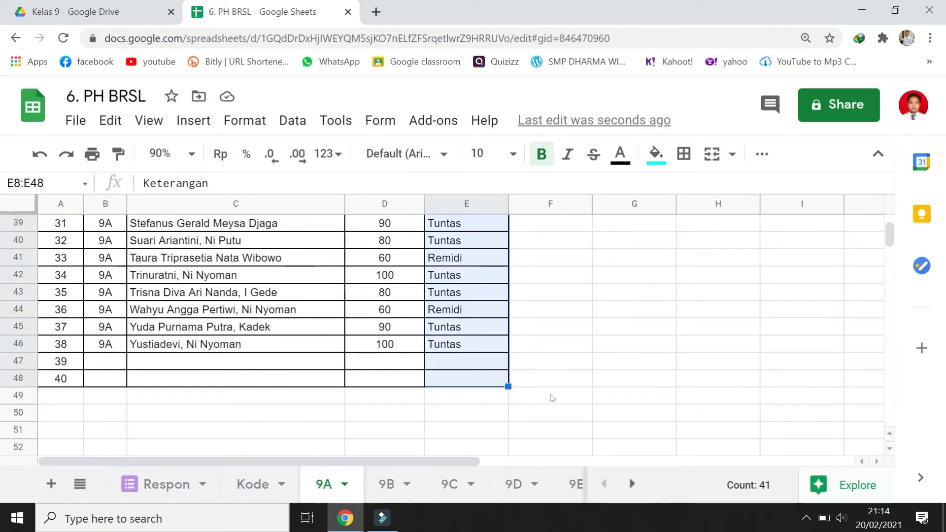
{"action": "scroll", "coordinate": [553, 398], "scroll_direction": "up", "scroll_amount": 12}
{"action": "left_click", "coordinate": [551, 377]}
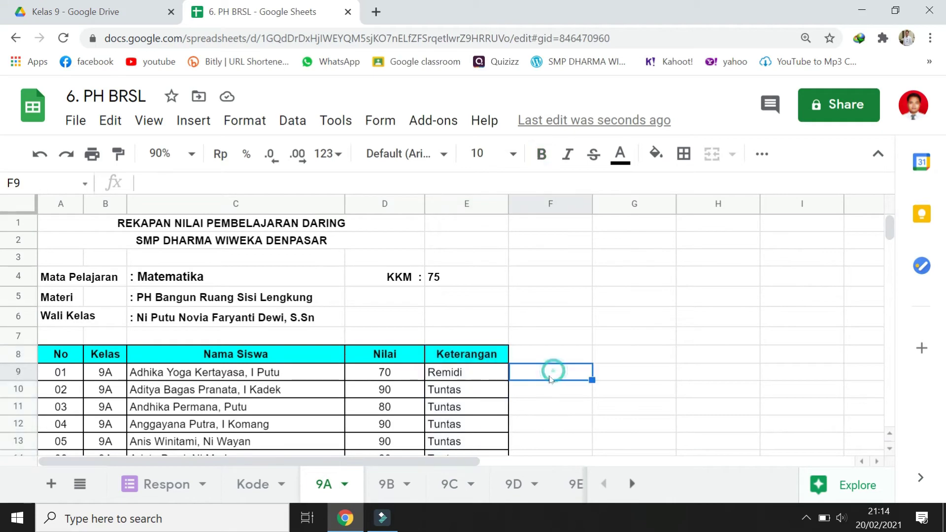
{"action": "scroll", "coordinate": [542, 334], "scroll_direction": "down", "scroll_amount": 1}
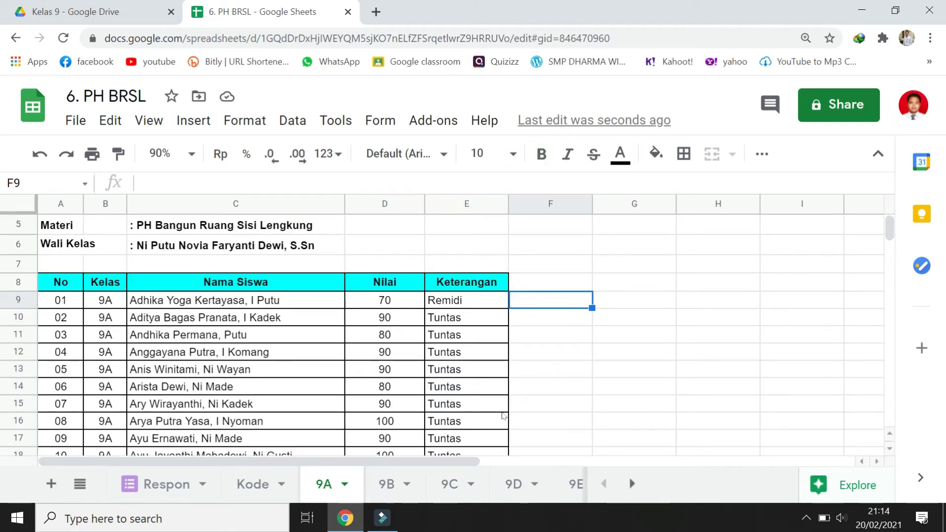
{"action": "left_click", "coordinate": [387, 485]}
{"action": "left_click", "coordinate": [450, 485]}
{"action": "left_click", "coordinate": [549, 381]}
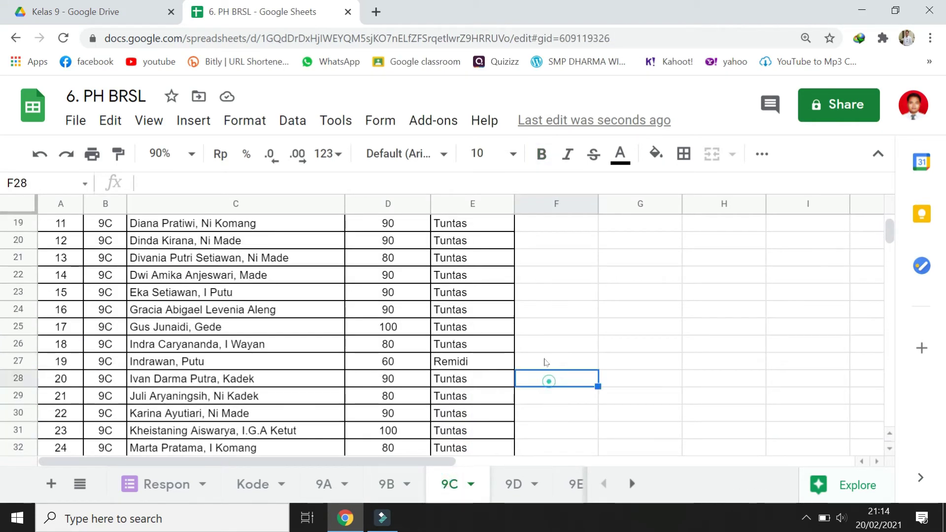
{"action": "scroll", "coordinate": [532, 335], "scroll_direction": "down", "scroll_amount": 5}
{"action": "scroll", "coordinate": [519, 310], "scroll_direction": "up", "scroll_amount": 1}
{"action": "scroll", "coordinate": [446, 320], "scroll_direction": "up", "scroll_amount": 5}
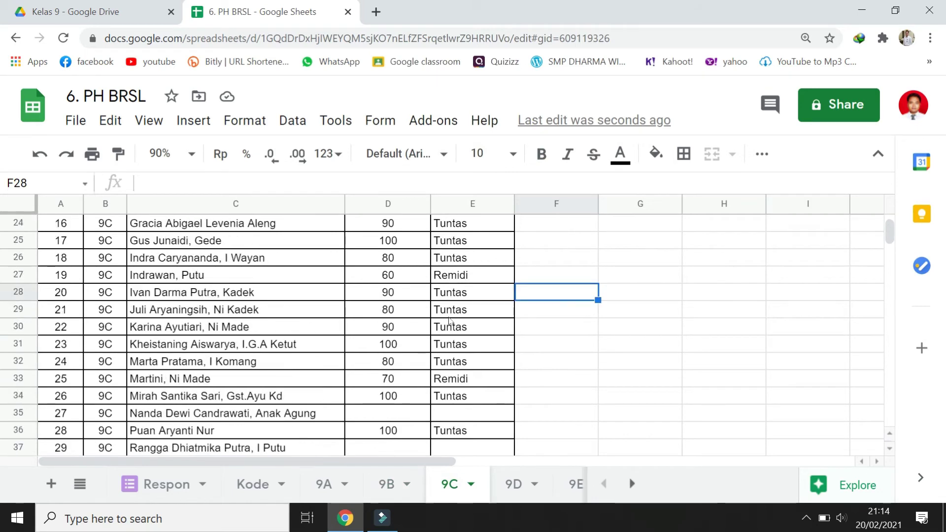
{"action": "scroll", "coordinate": [493, 384], "scroll_direction": "down", "scroll_amount": 4}
{"action": "scroll", "coordinate": [493, 399], "scroll_direction": "down", "scroll_amount": 3}
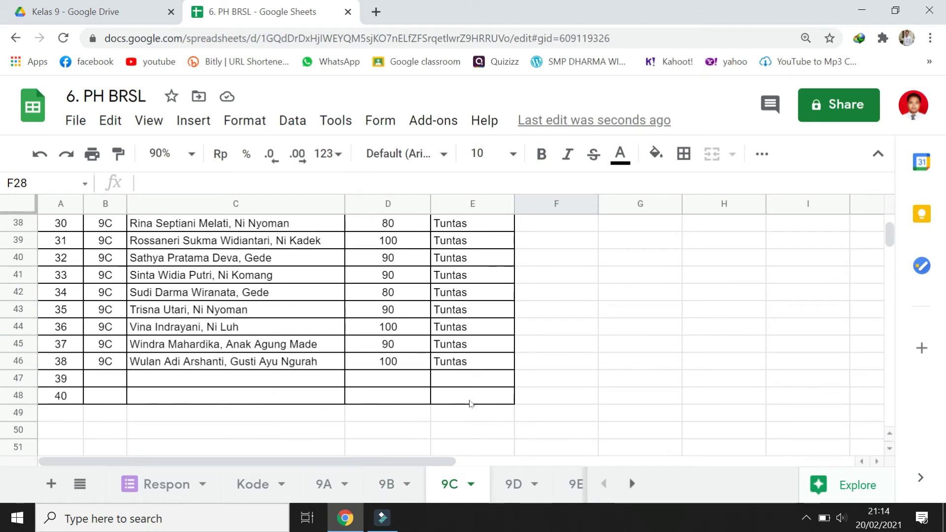
{"action": "scroll", "coordinate": [452, 365], "scroll_direction": "up", "scroll_amount": 3}
- Inspect the Nilai and Keterangan cells in rows 37 and 35 of sheet 9C, including their formulas
{"action": "left_click", "coordinate": [407, 366]}
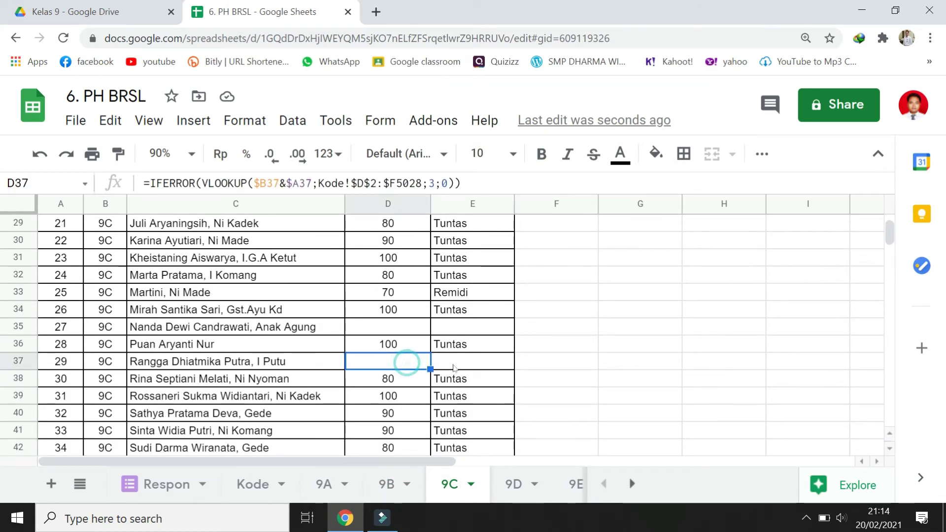
{"action": "left_click", "coordinate": [452, 363]}
{"action": "left_click", "coordinate": [386, 328]}
{"action": "left_click", "coordinate": [473, 326]}
{"action": "scroll", "coordinate": [531, 366], "scroll_direction": "up", "scroll_amount": 1}
{"action": "scroll", "coordinate": [531, 365], "scroll_direction": "up", "scroll_amount": 8}
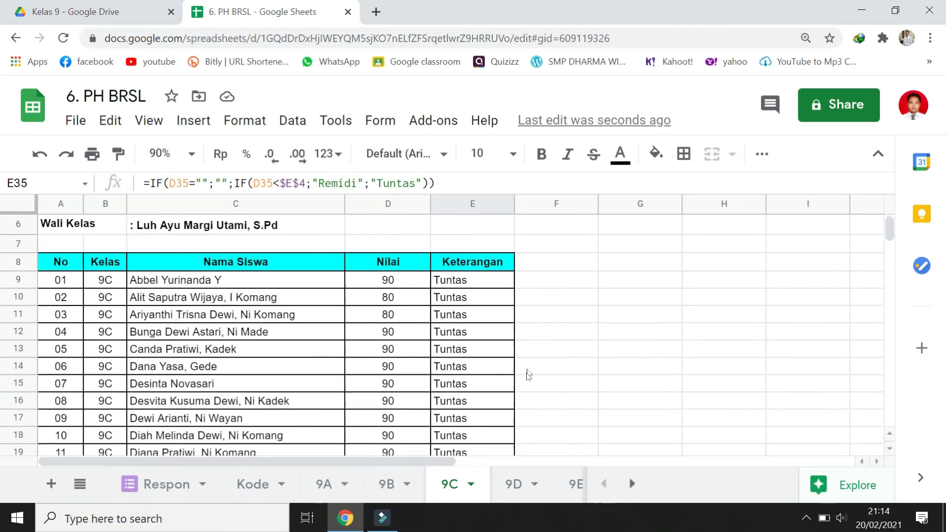
- Return to sheet 9A and look over the top of its recap table
{"action": "left_click", "coordinate": [332, 479]}
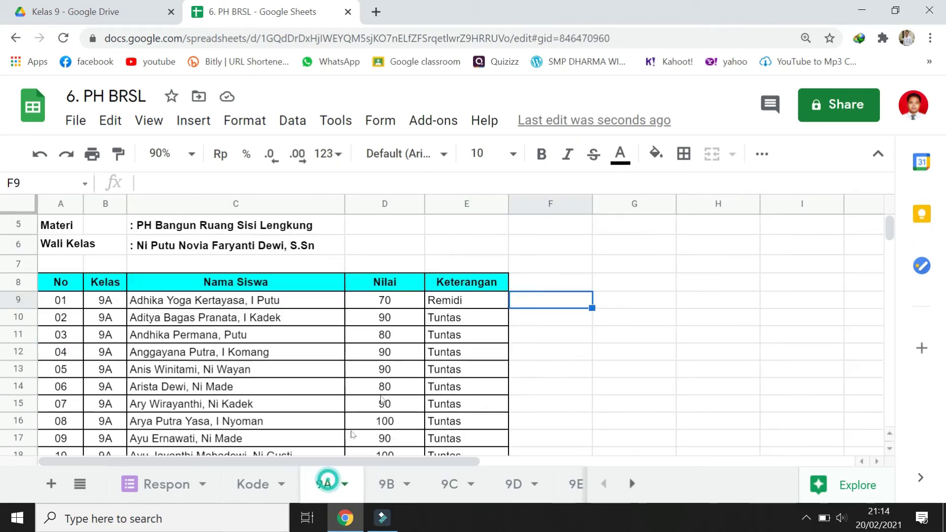
{"action": "scroll", "coordinate": [554, 295], "scroll_direction": "up", "scroll_amount": 1}
{"action": "scroll", "coordinate": [554, 311], "scroll_direction": "down", "scroll_amount": 1}
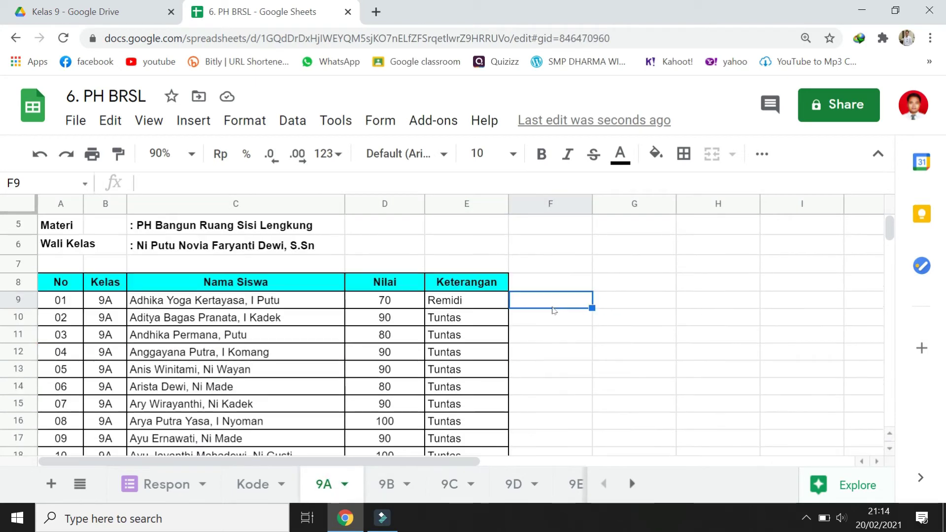
{"action": "left_click", "coordinate": [719, 330]}
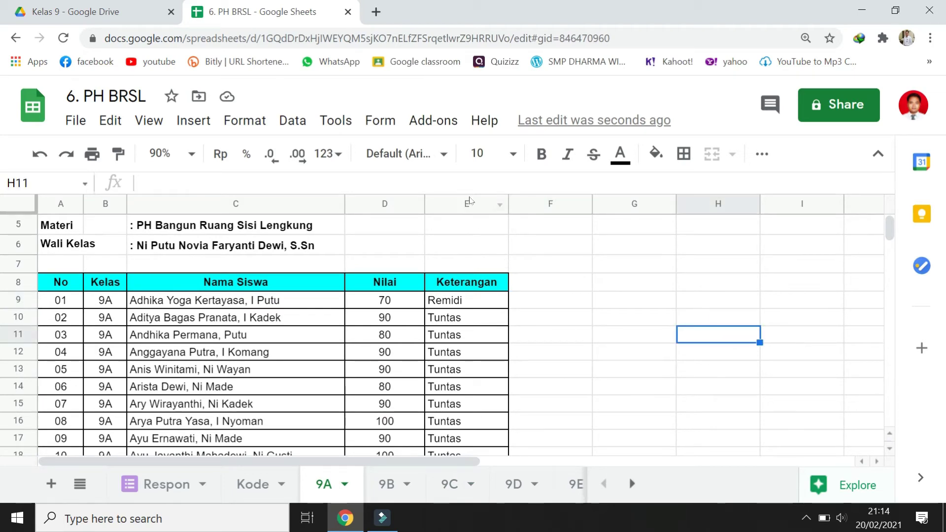
- Look through the recap rows of sheet 9A down to row 48 and back, with the browser zoom at 100%
{"action": "scroll", "coordinate": [534, 215], "scroll_direction": "down", "scroll_amount": 7}
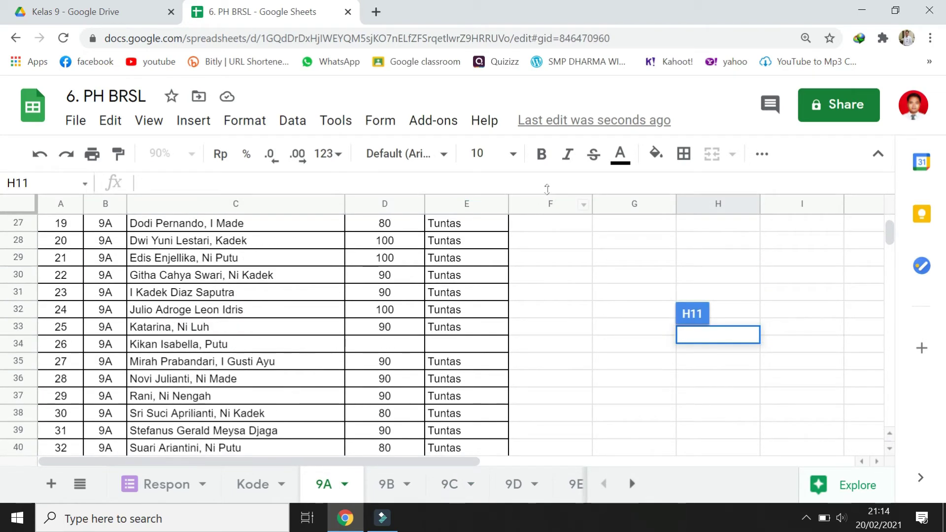
{"action": "key", "text": "ctrl+minus"}
{"action": "key", "text": "ctrl+minus"}
{"action": "key", "text": "ctrl+minus"}
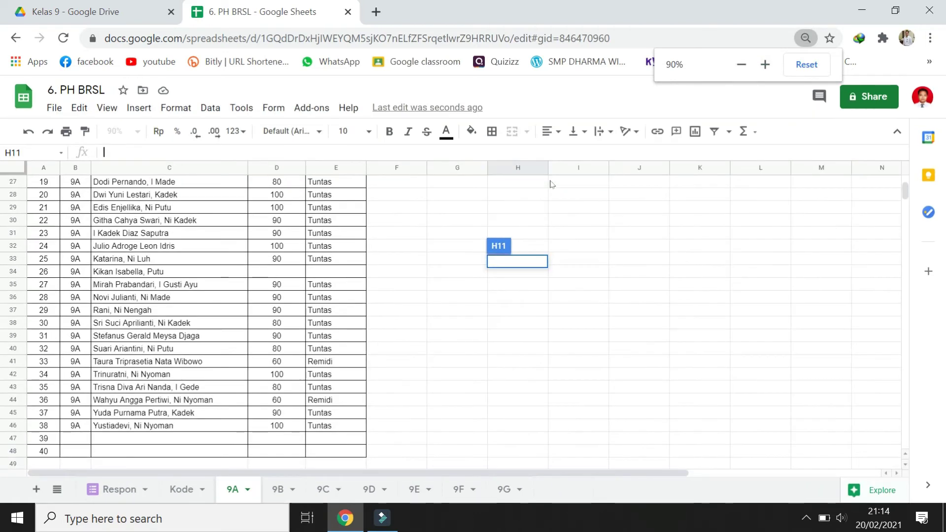
{"action": "scroll", "coordinate": [552, 184], "scroll_direction": "up", "scroll_amount": 3}
{"action": "scroll", "coordinate": [552, 185], "scroll_direction": "up", "scroll_amount": 1}
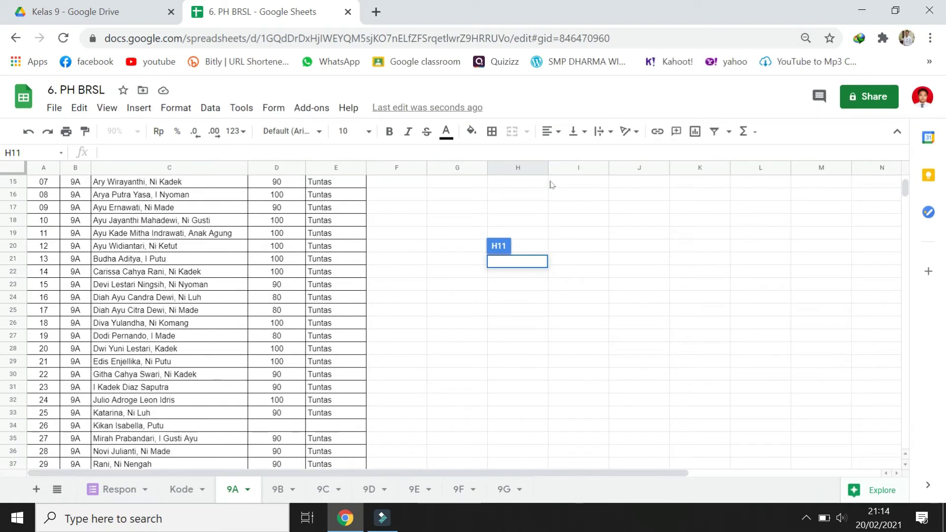
{"action": "key", "text": "ctrl+plus"}
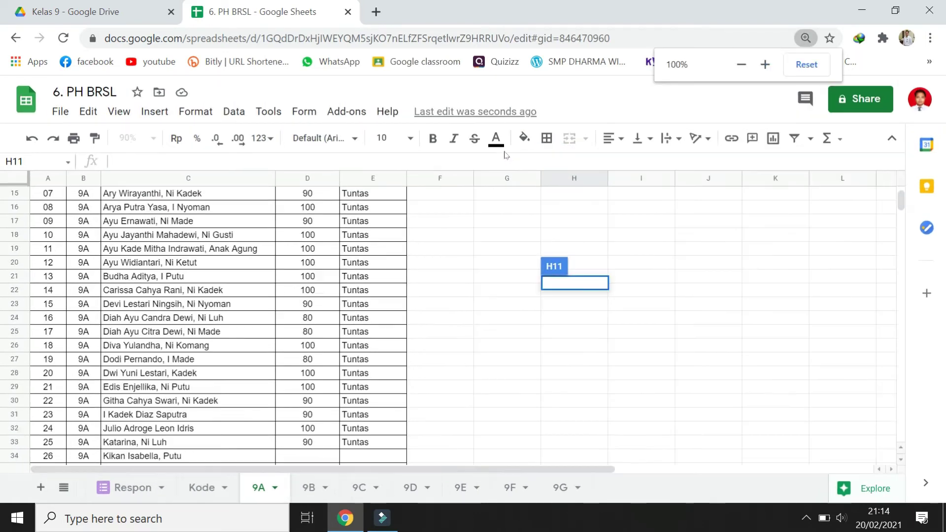
{"action": "left_click", "coordinate": [485, 235]}
{"action": "scroll", "coordinate": [466, 299], "scroll_direction": "up", "scroll_amount": 5}
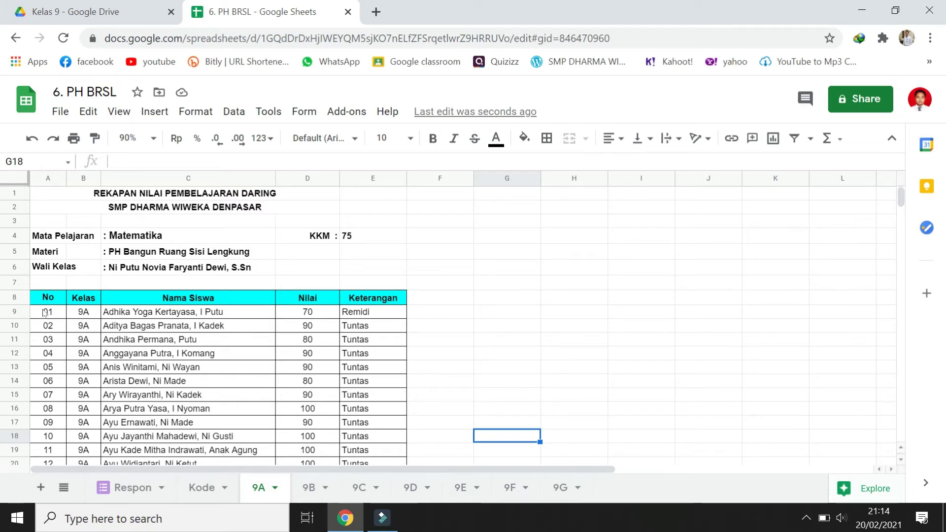
- Select the student rows A9:E48 on sheet 9A and check that the selection spans the whole table
{"action": "left_click_drag", "start_coordinate": [44, 312], "coordinate": [395, 213]}
{"action": "scroll", "coordinate": [519, 349], "scroll_direction": "up", "scroll_amount": 10}
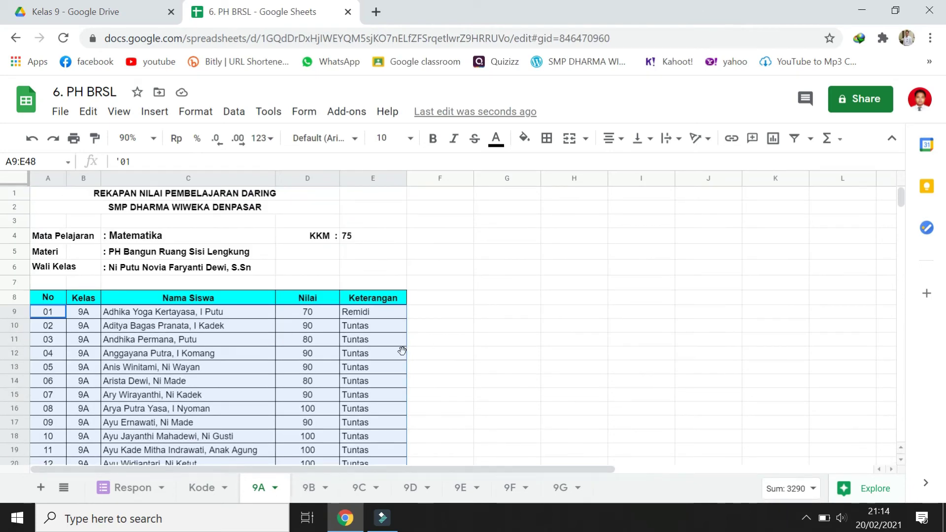
{"action": "scroll", "coordinate": [402, 352], "scroll_direction": "down", "scroll_amount": 8}
{"action": "scroll", "coordinate": [374, 394], "scroll_direction": "up", "scroll_amount": 3}
{"action": "scroll", "coordinate": [373, 394], "scroll_direction": "up", "scroll_amount": 6}
{"action": "scroll", "coordinate": [355, 354], "scroll_direction": "down", "scroll_amount": 11}
{"action": "scroll", "coordinate": [352, 324], "scroll_direction": "up", "scroll_amount": 11}
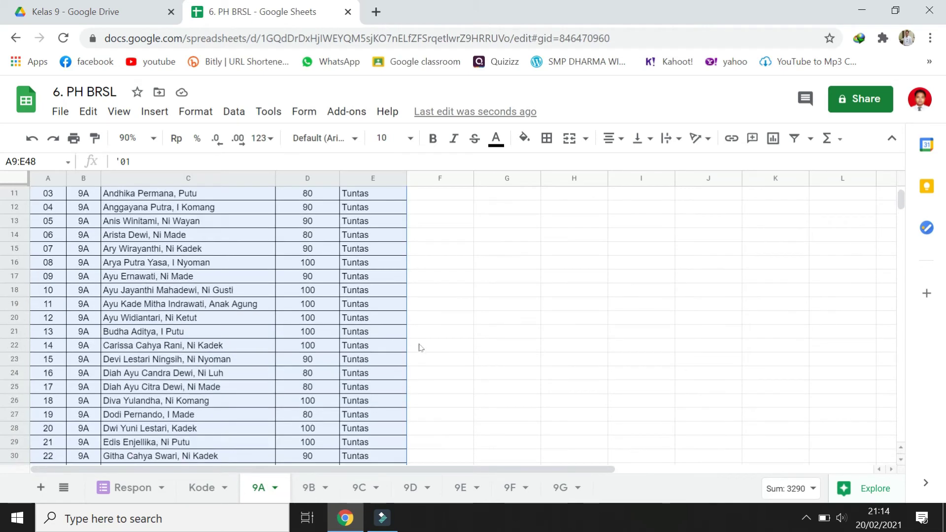
- Start a conditional format rule for A9:E48 on sheet 9A with the condition "Custom formula is"
{"action": "left_click", "coordinate": [187, 113]}
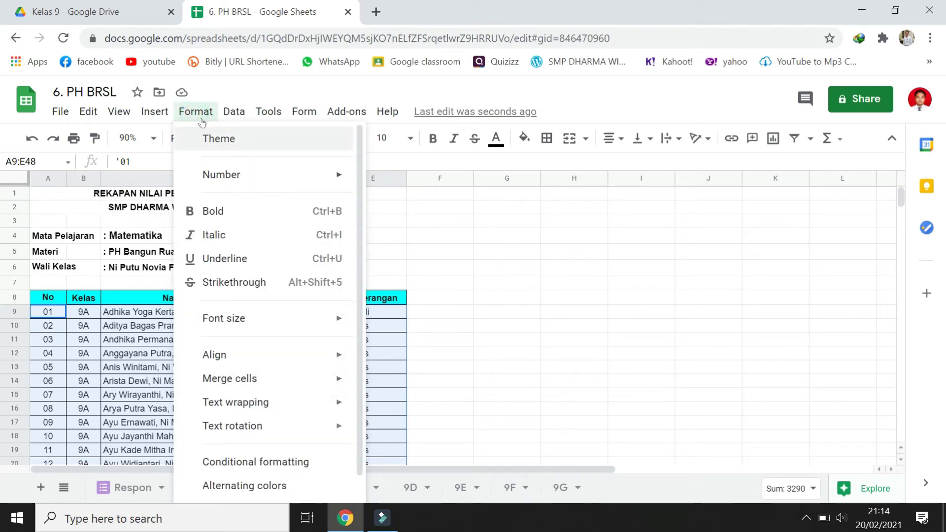
{"action": "left_click", "coordinate": [229, 464]}
{"action": "scroll", "coordinate": [858, 304], "scroll_direction": "down", "scroll_amount": 2}
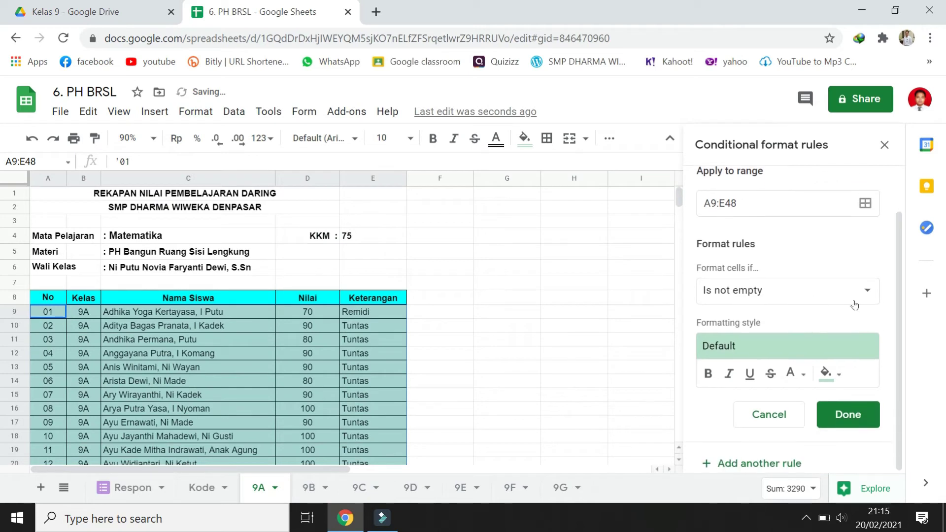
{"action": "scroll", "coordinate": [845, 292], "scroll_direction": "up", "scroll_amount": 2}
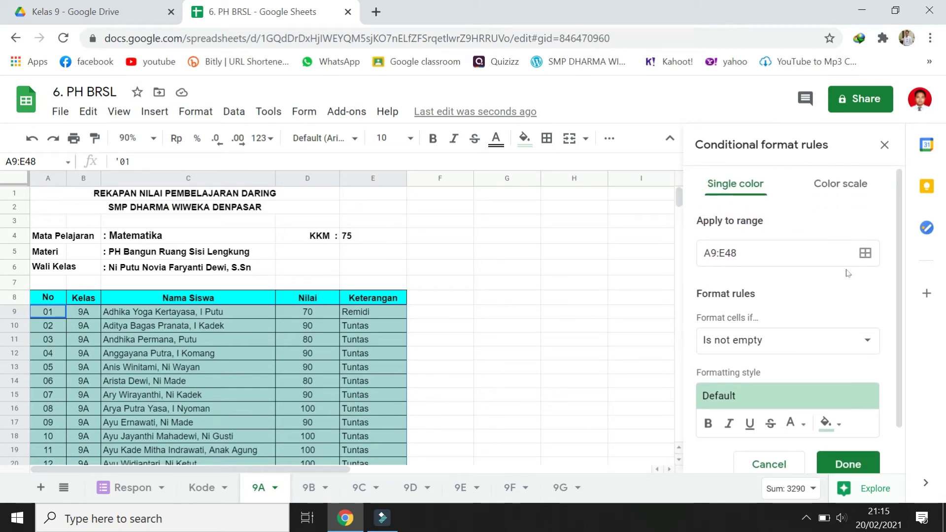
{"action": "scroll", "coordinate": [863, 286], "scroll_direction": "down", "scroll_amount": 1}
{"action": "left_click", "coordinate": [866, 295]}
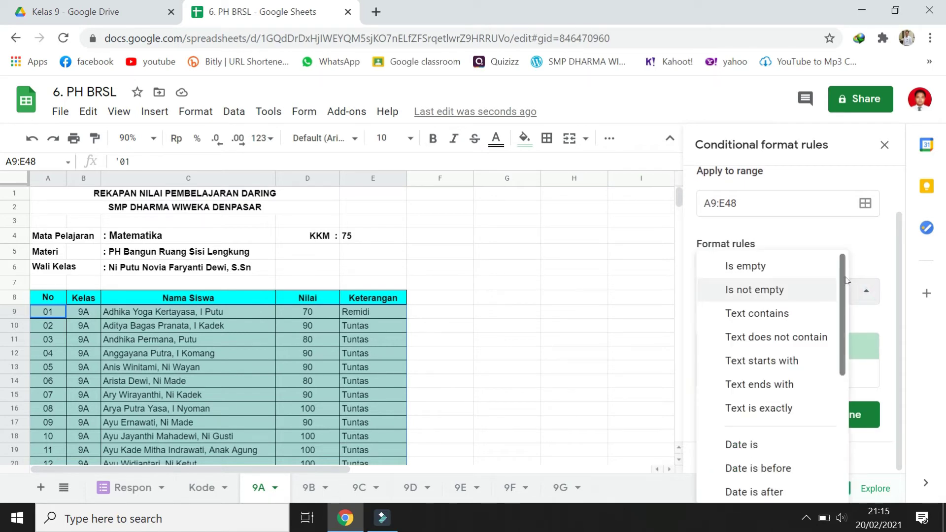
{"action": "left_click_drag", "start_coordinate": [844, 289], "coordinate": [827, 459]}
{"action": "left_click", "coordinate": [769, 486]}
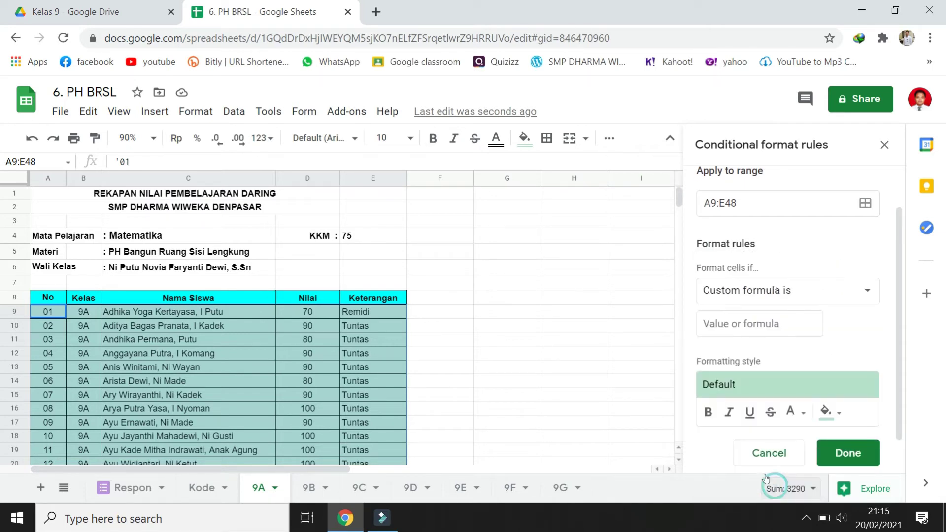
- Enter =$E9="Remidi" as the rule's custom formula
{"action": "left_click", "coordinate": [770, 326]}
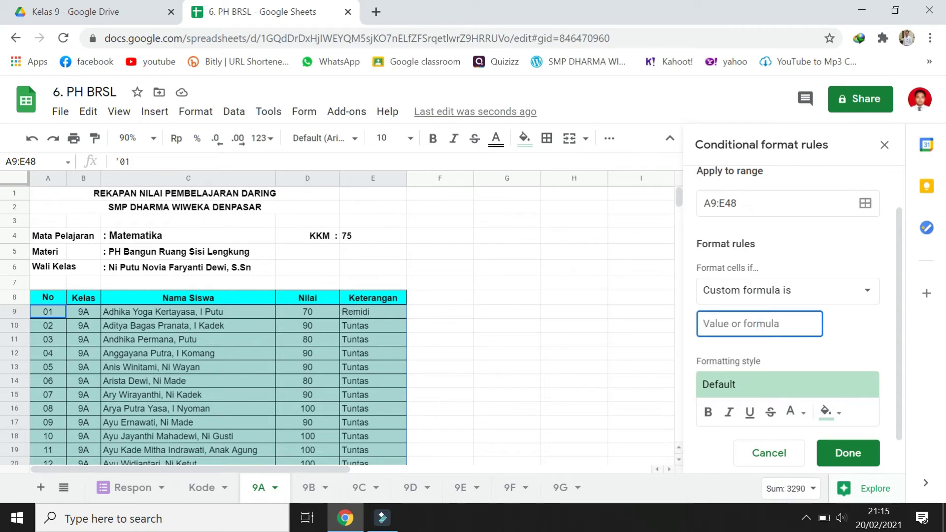
{"action": "type", "text": "=$D"}
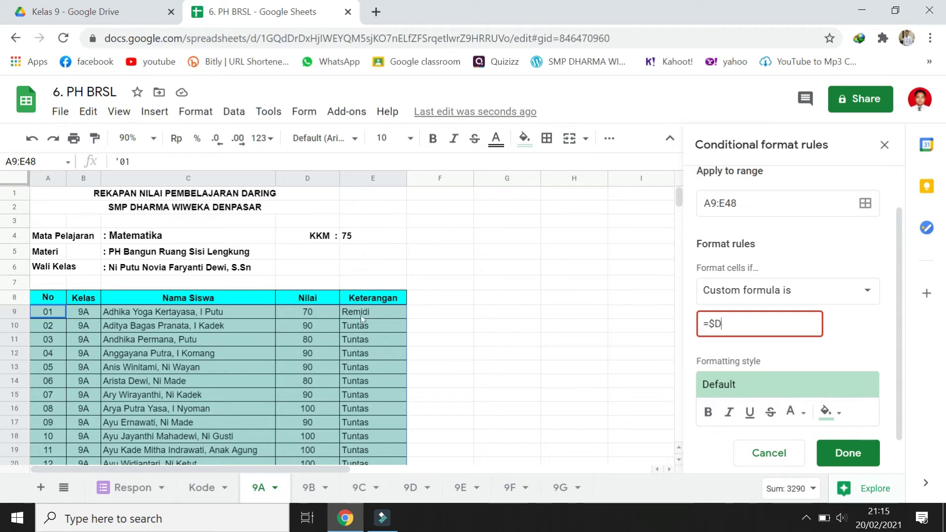
{"action": "key", "text": "BackSpace"}
{"action": "type", "text": "E"}
{"action": "left_click", "coordinate": [356, 311]}
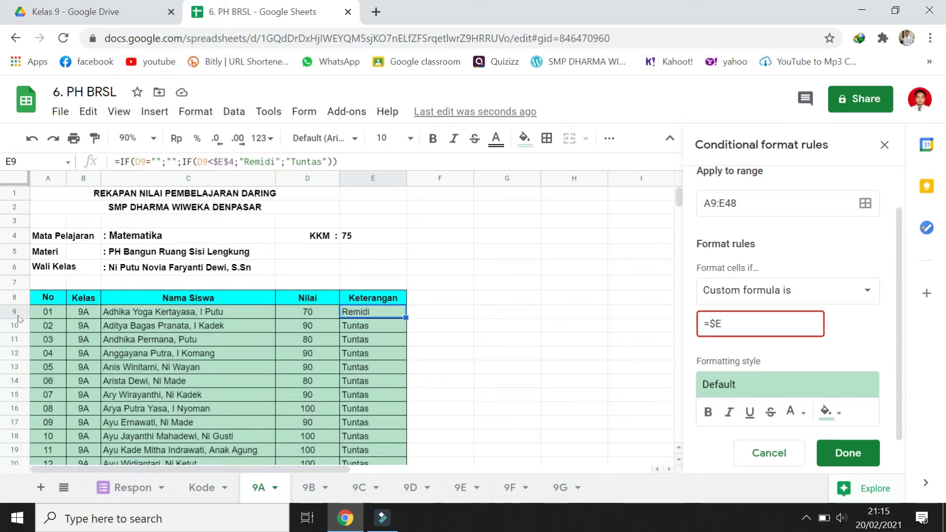
{"action": "left_click", "coordinate": [734, 324]}
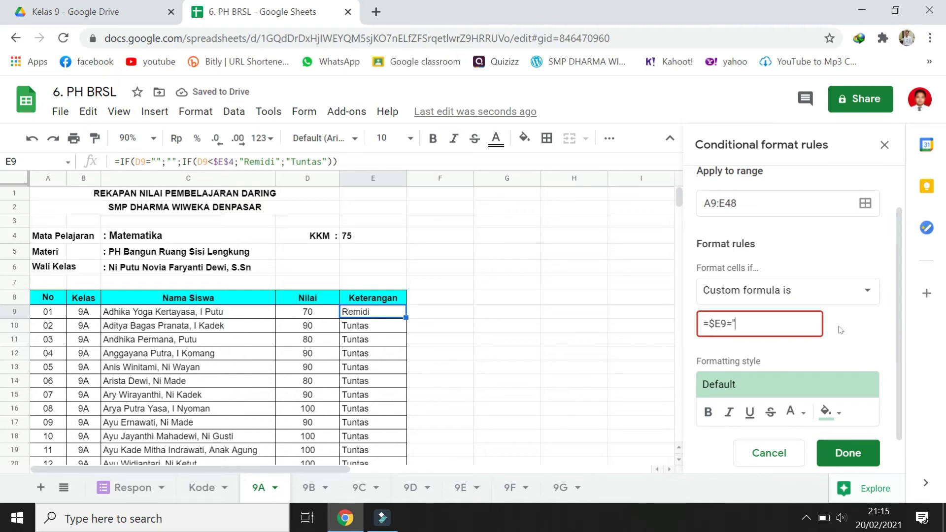
{"action": "type", "text": "emi"}
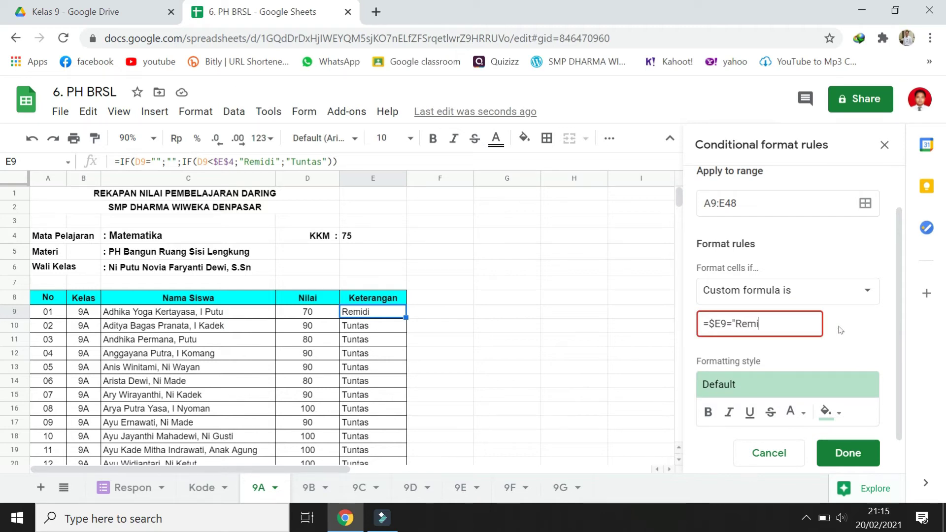
{"action": "type", "text": "di\""}
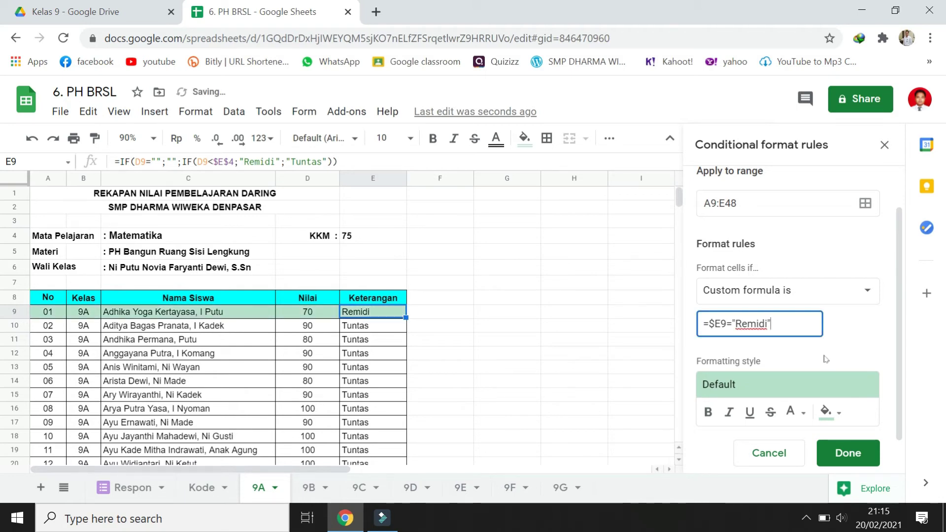
- Give the Remidi rule a yellow fill, save it and close the conditional format rules
{"action": "left_click", "coordinate": [830, 414]}
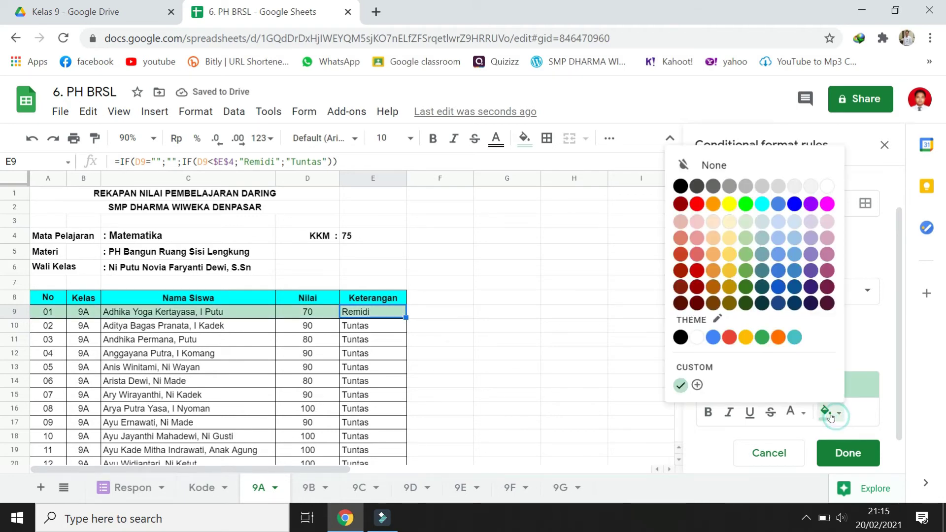
{"action": "left_click", "coordinate": [730, 203]}
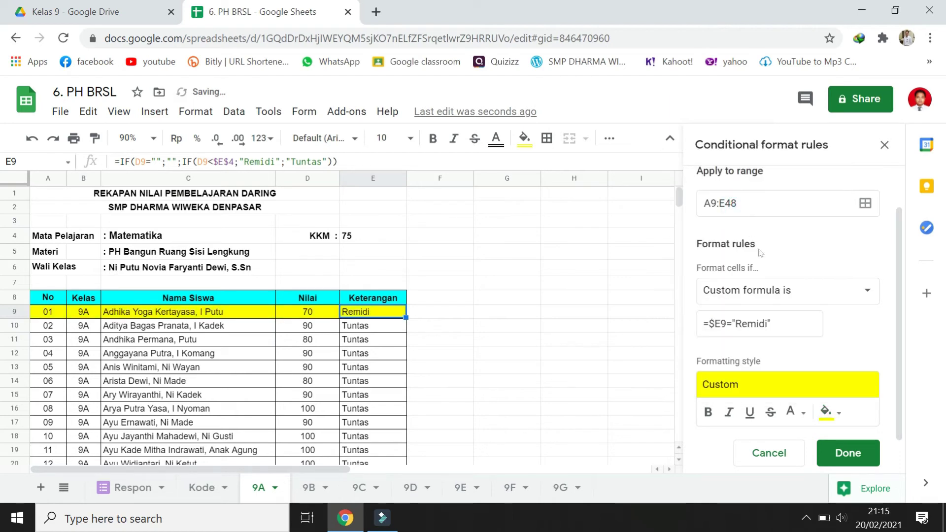
{"action": "left_click", "coordinate": [848, 454]}
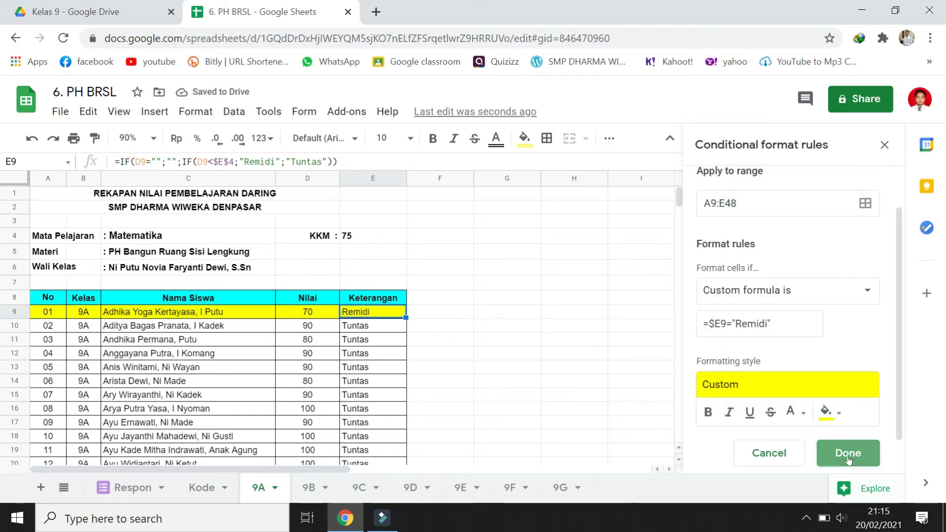
{"action": "left_click", "coordinate": [885, 145]}
{"action": "left_click", "coordinate": [552, 309]}
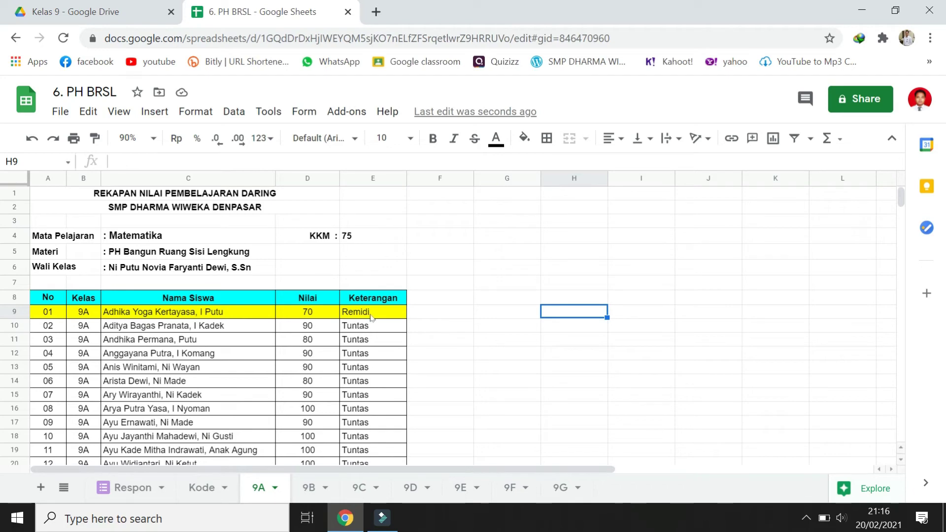
- Review the row highlighting on sheet 9A down to row 48 and inspect the Keterangan formula in E9
{"action": "scroll", "coordinate": [379, 313], "scroll_direction": "down", "scroll_amount": 1}
{"action": "scroll", "coordinate": [379, 314], "scroll_direction": "down", "scroll_amount": 9}
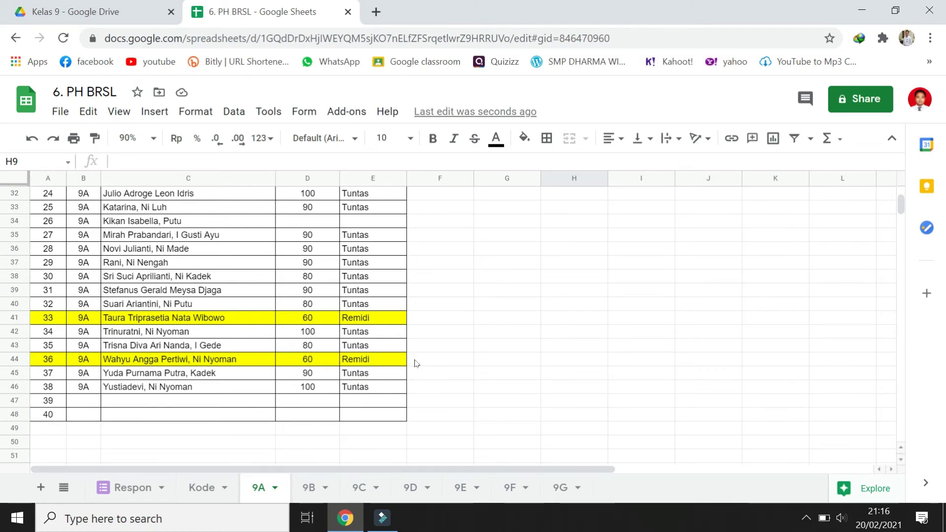
{"action": "scroll", "coordinate": [414, 365], "scroll_direction": "up", "scroll_amount": 9}
{"action": "scroll", "coordinate": [406, 365], "scroll_direction": "up", "scroll_amount": 1}
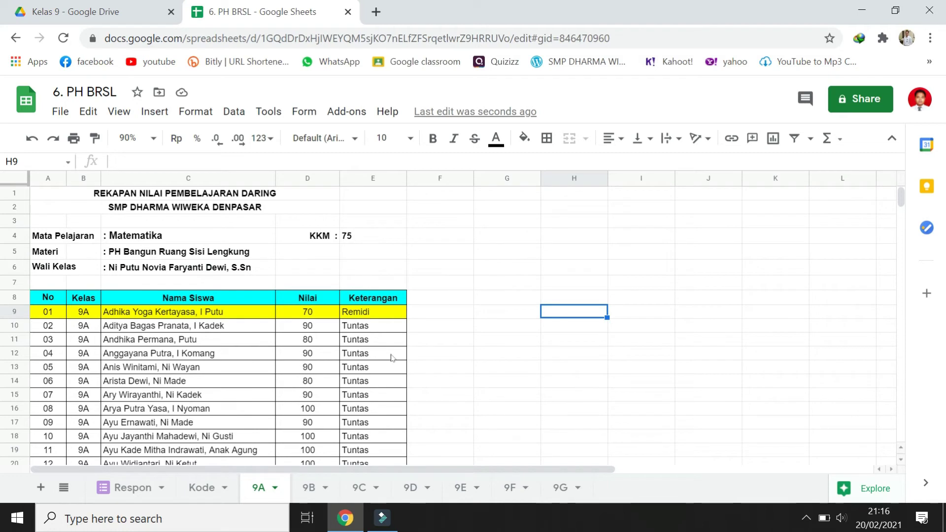
{"action": "scroll", "coordinate": [390, 360], "scroll_direction": "down", "scroll_amount": 1}
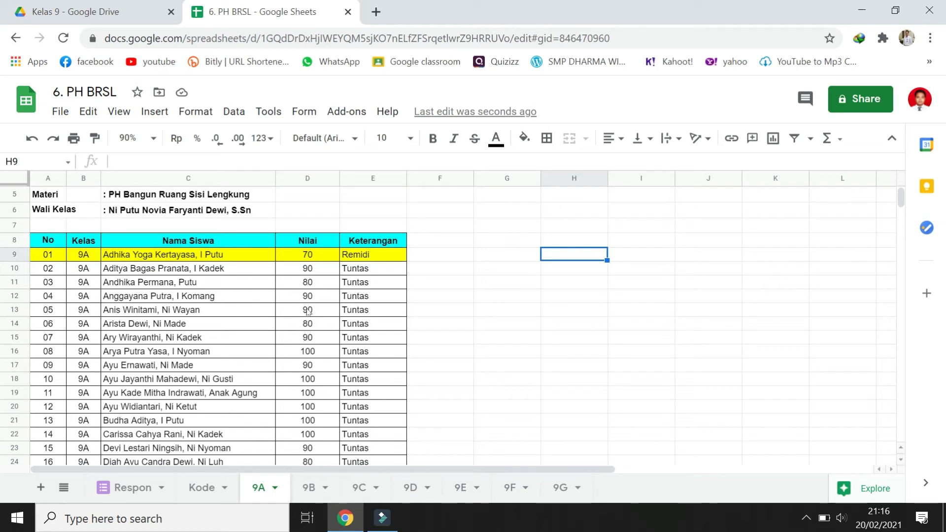
{"action": "scroll", "coordinate": [308, 312], "scroll_direction": "up", "scroll_amount": 2}
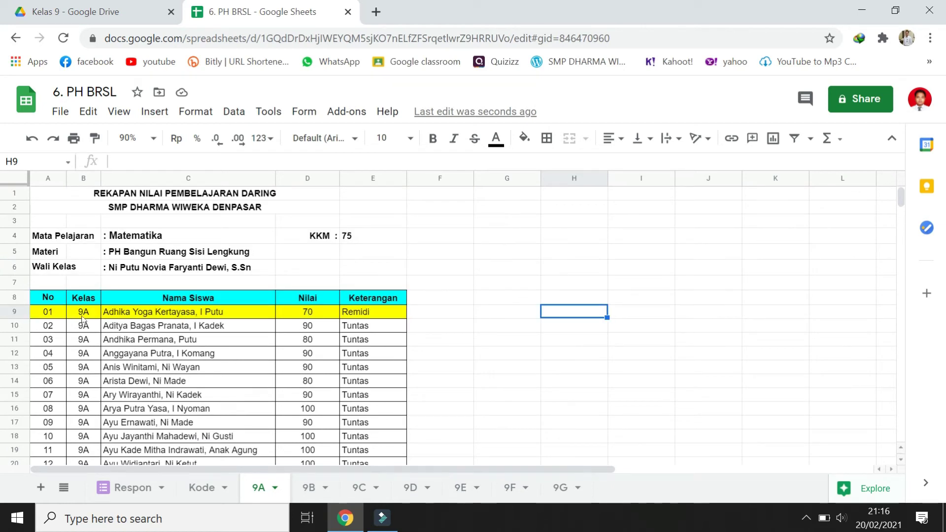
{"action": "left_click", "coordinate": [374, 311]}
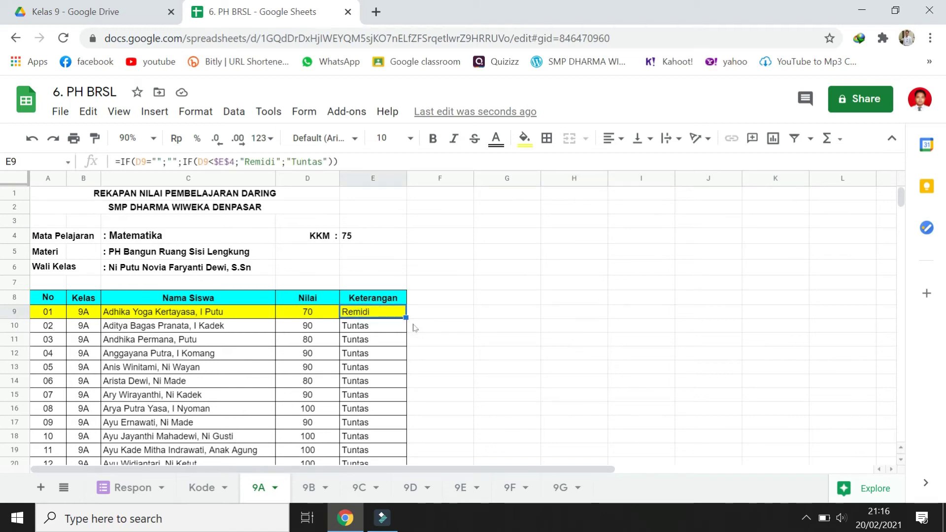
{"action": "scroll", "coordinate": [256, 340], "scroll_direction": "down", "scroll_amount": 10}
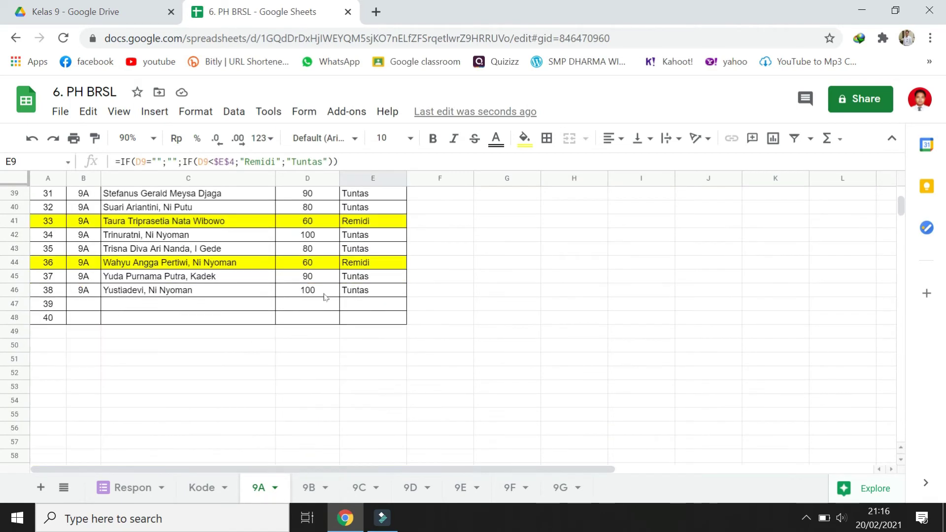
{"action": "scroll", "coordinate": [349, 408], "scroll_direction": "up", "scroll_amount": 10}
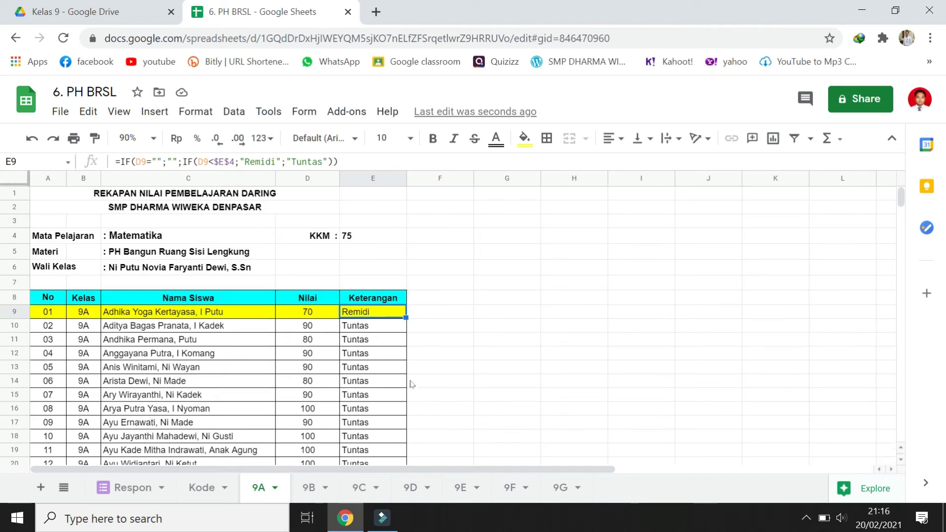
- Start a conditional format rule for A9:E48 on sheet 9B with the condition "Custom formula is"
{"action": "left_click", "coordinate": [309, 487]}
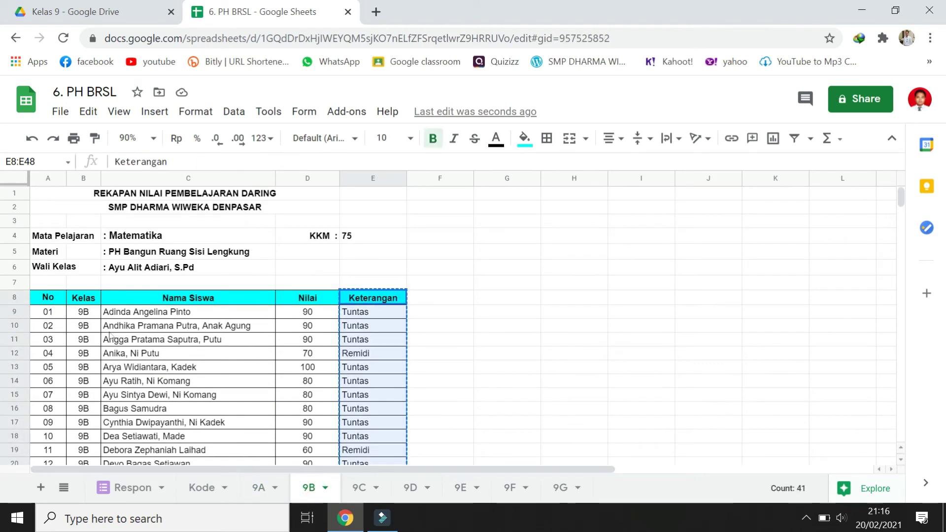
{"action": "key", "text": "ctrl+c"}
{"action": "left_click", "coordinate": [113, 312]}
{"action": "left_click", "coordinate": [48, 312]}
{"action": "scroll", "coordinate": [380, 368], "scroll_direction": "down", "scroll_amount": 10}
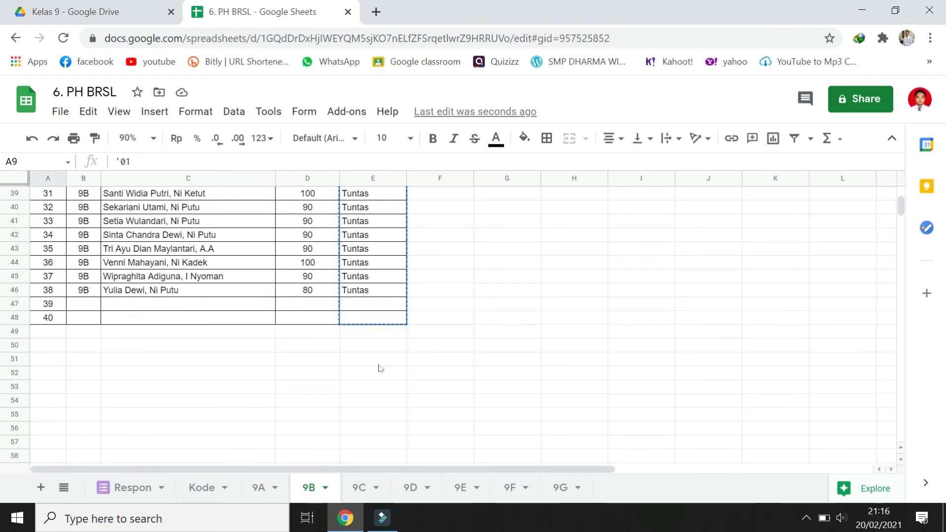
{"action": "left_click", "coordinate": [381, 321], "text": "shift"}
{"action": "scroll", "coordinate": [296, 330], "scroll_direction": "up", "scroll_amount": 10}
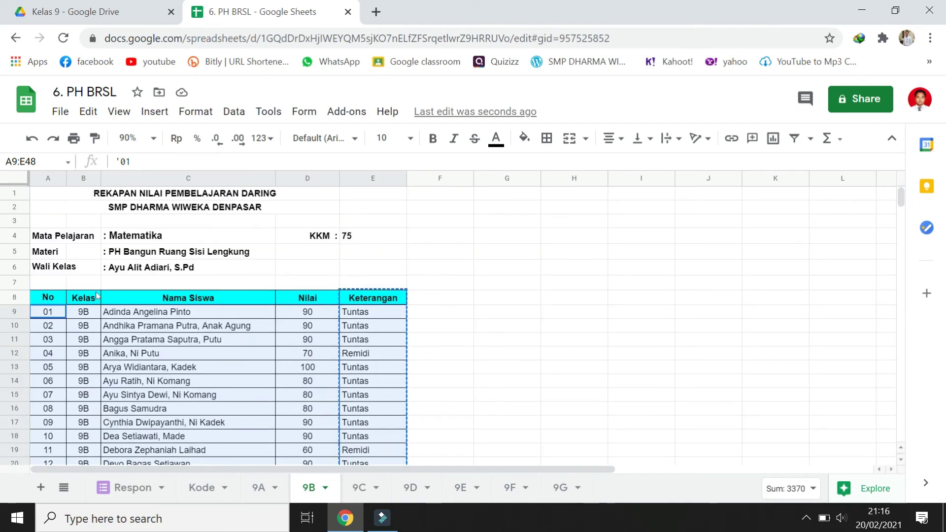
{"action": "scroll", "coordinate": [557, 318], "scroll_direction": "down", "scroll_amount": 10}
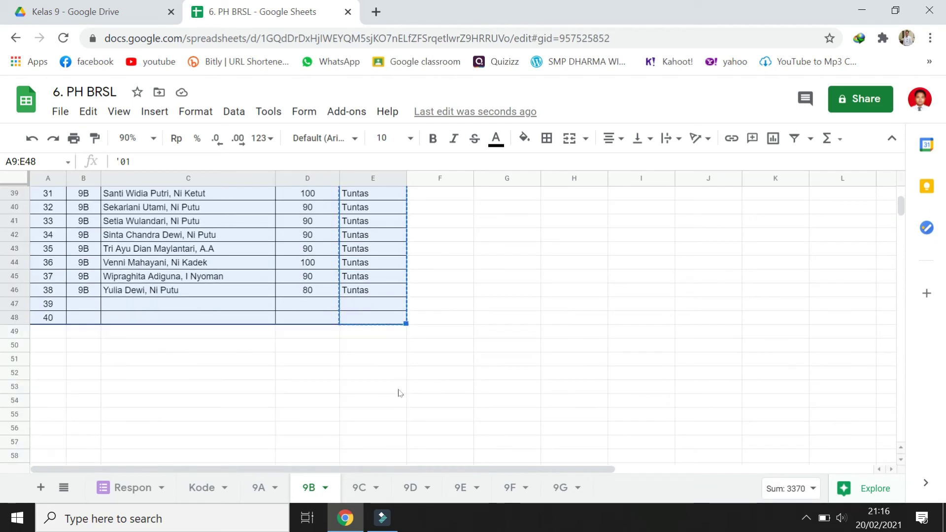
{"action": "scroll", "coordinate": [335, 313], "scroll_direction": "up", "scroll_amount": 10}
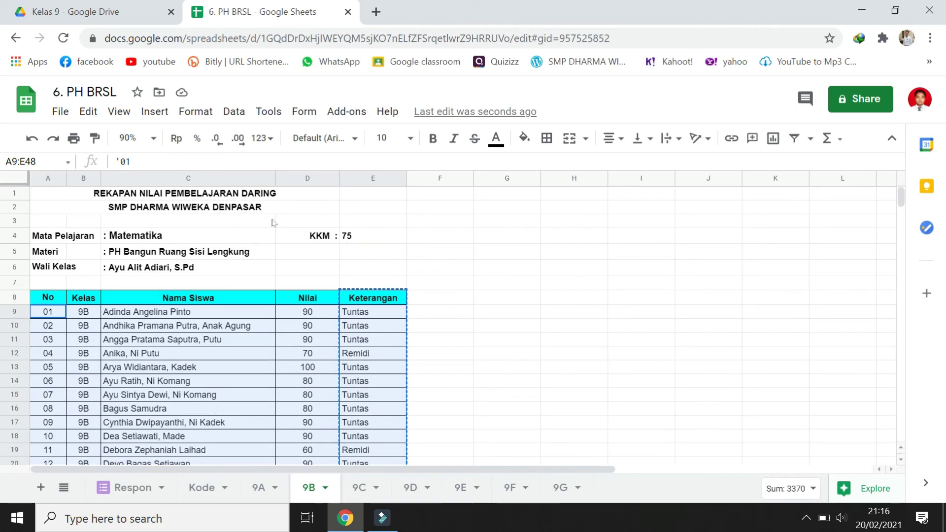
{"action": "left_click", "coordinate": [183, 114]}
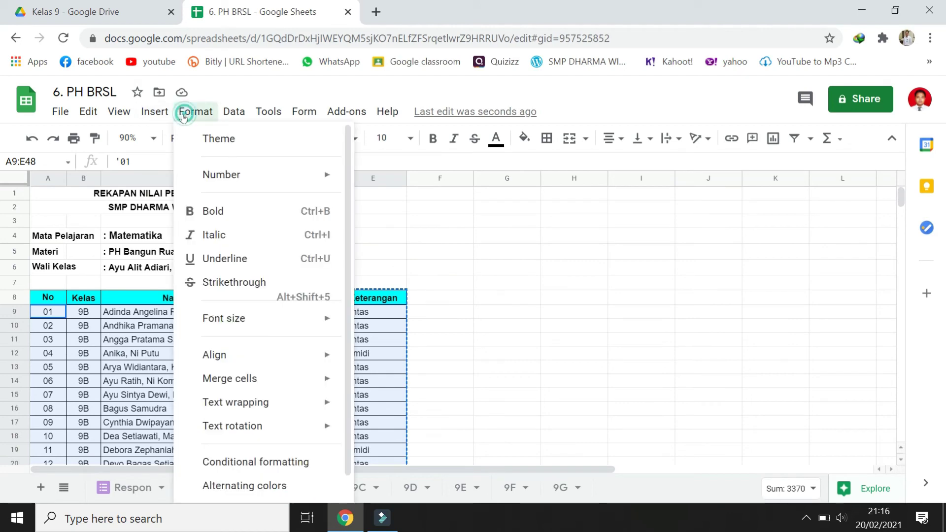
{"action": "left_click", "coordinate": [223, 461]}
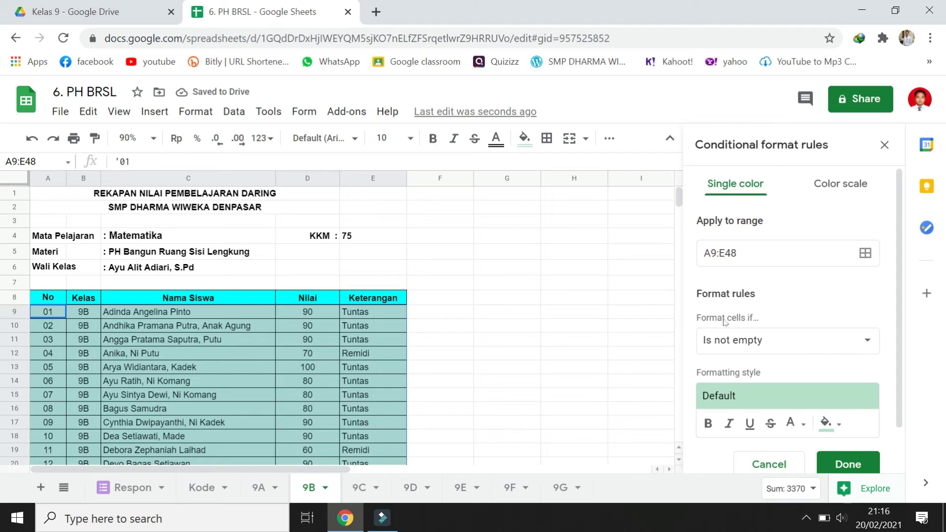
{"action": "left_click", "coordinate": [866, 340]}
{"action": "scroll", "coordinate": [838, 345], "scroll_direction": "down", "scroll_amount": 5}
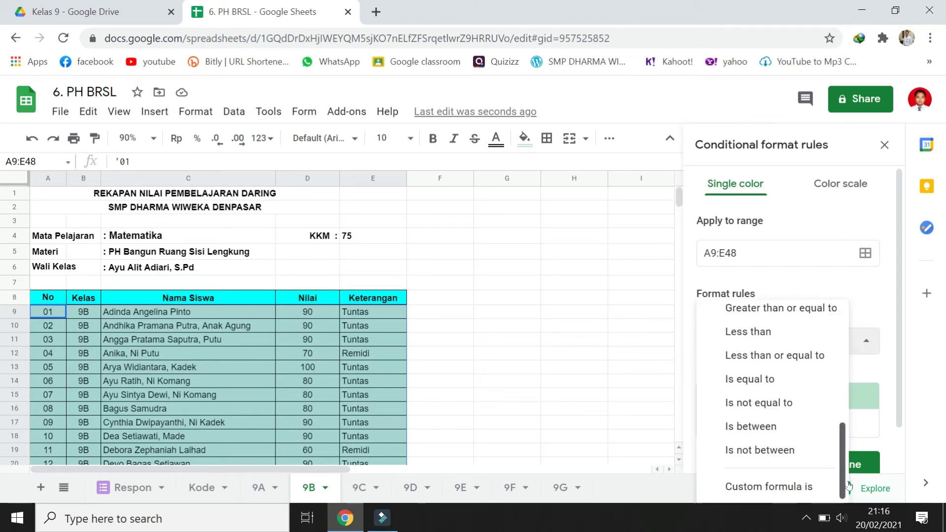
{"action": "left_click", "coordinate": [780, 488]}
- Complete the sheet 9B rule with the formula =$E9="Remidi" and a yellow fill, save it and close the conditional format rules
{"action": "left_click", "coordinate": [759, 373]}
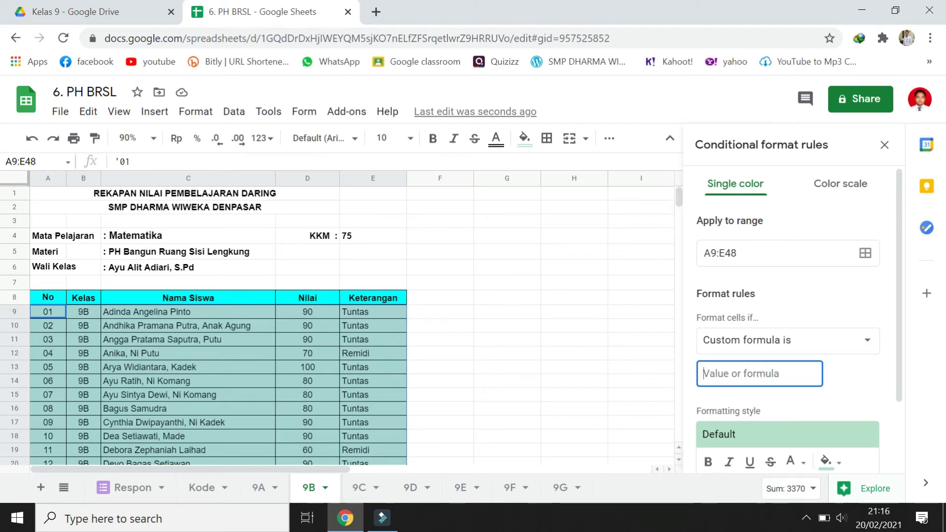
{"action": "type", "text": "="}
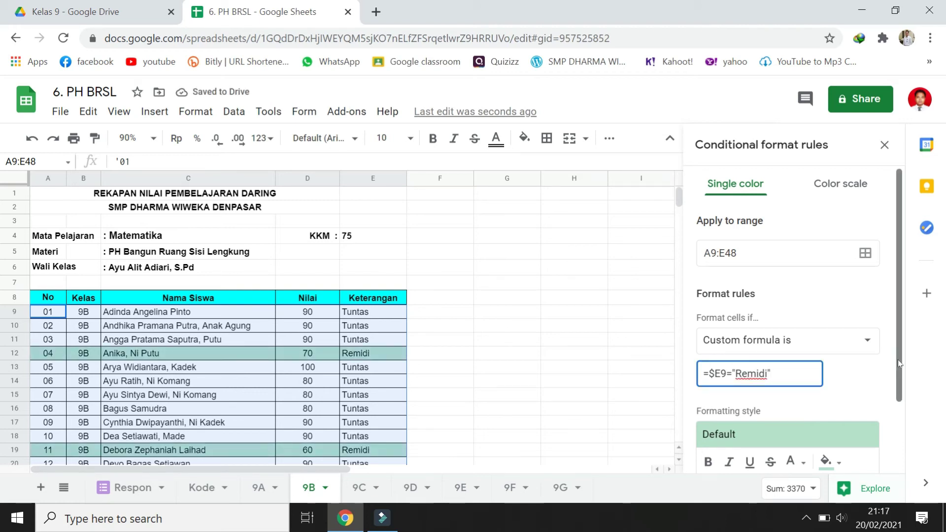
{"action": "scroll", "coordinate": [898, 360], "scroll_direction": "down", "scroll_amount": 2}
{"action": "left_click", "coordinate": [829, 423]}
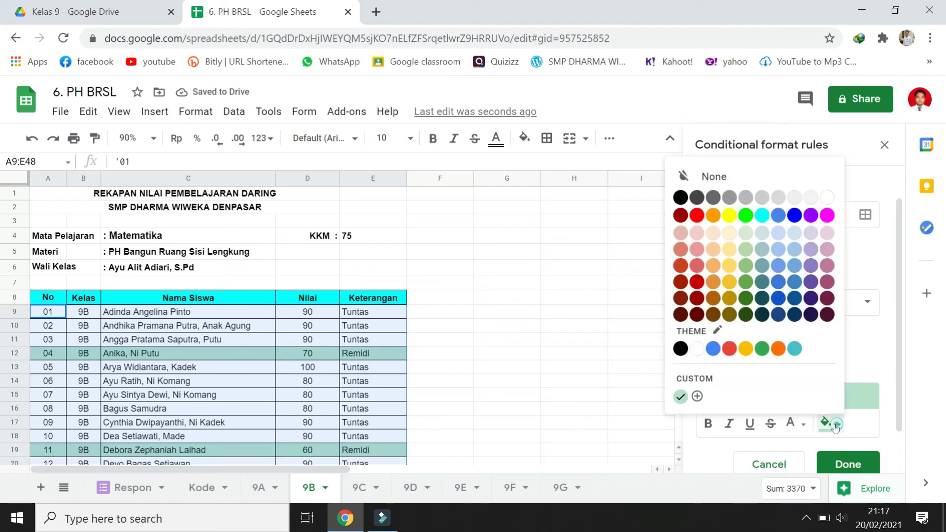
{"action": "left_click", "coordinate": [729, 216]}
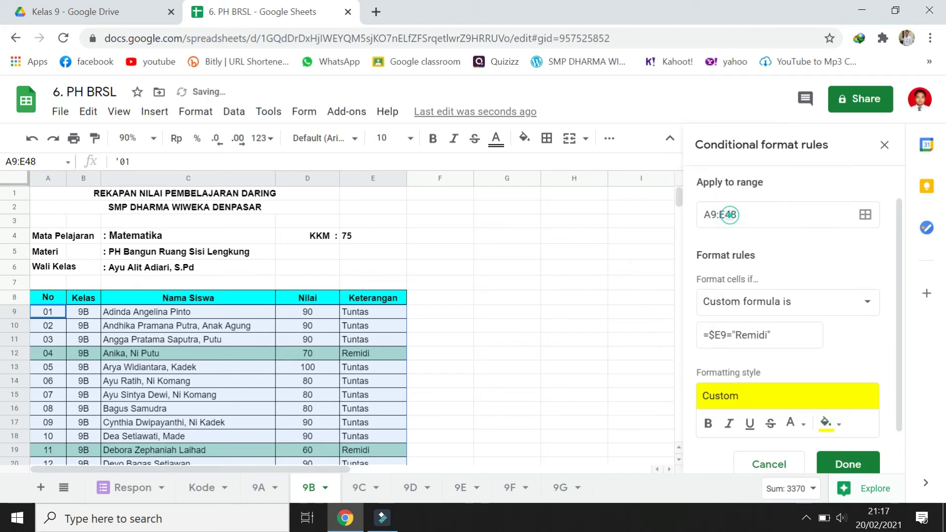
{"action": "left_click", "coordinate": [838, 464]}
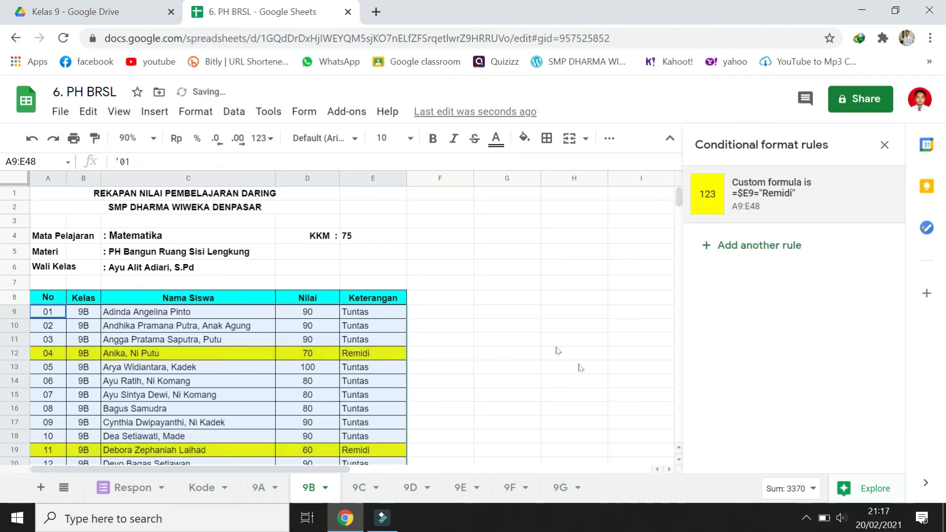
{"action": "left_click", "coordinate": [537, 328]}
{"action": "left_click", "coordinate": [884, 144]}
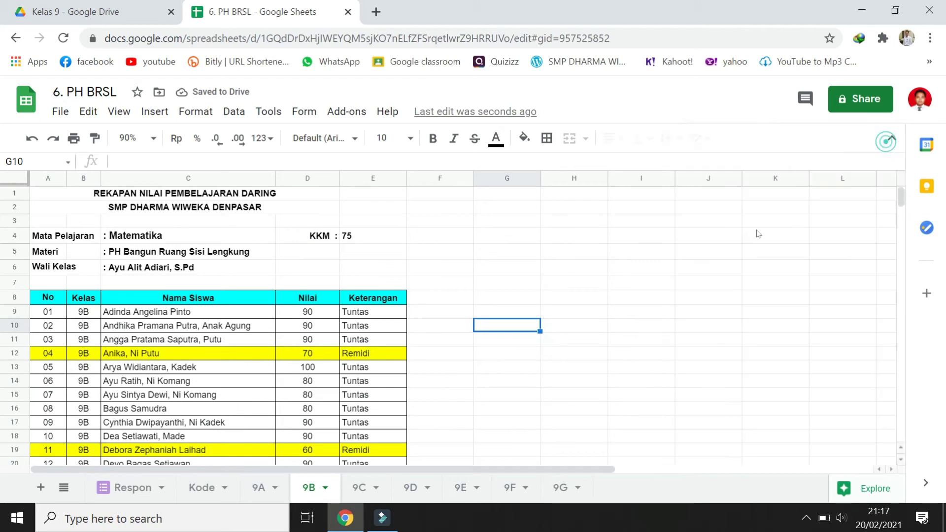
- Review the row highlighting on sheet 9B against the values in the Keterangan column
{"action": "left_click", "coordinate": [499, 301]}
{"action": "scroll", "coordinate": [430, 331], "scroll_direction": "down", "scroll_amount": 2}
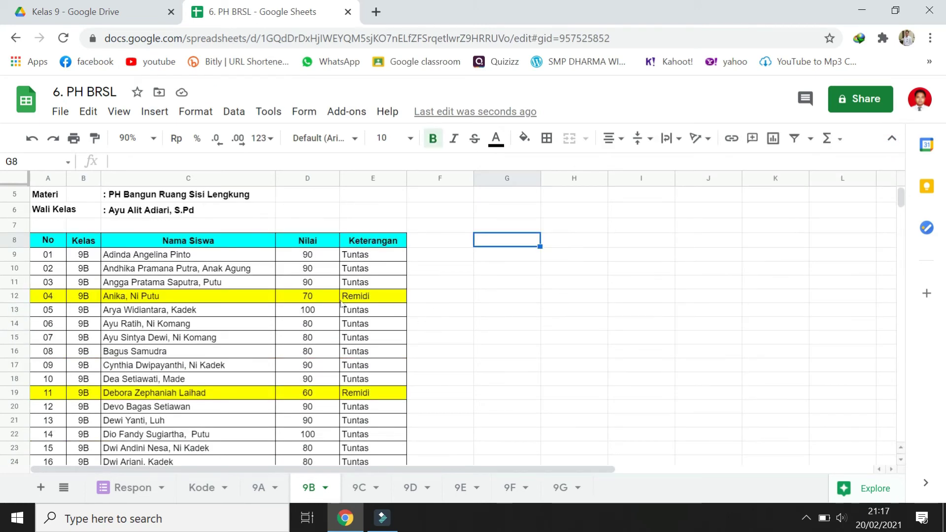
{"action": "scroll", "coordinate": [150, 303], "scroll_direction": "down", "scroll_amount": 3}
{"action": "scroll", "coordinate": [296, 295], "scroll_direction": "down", "scroll_amount": 7}
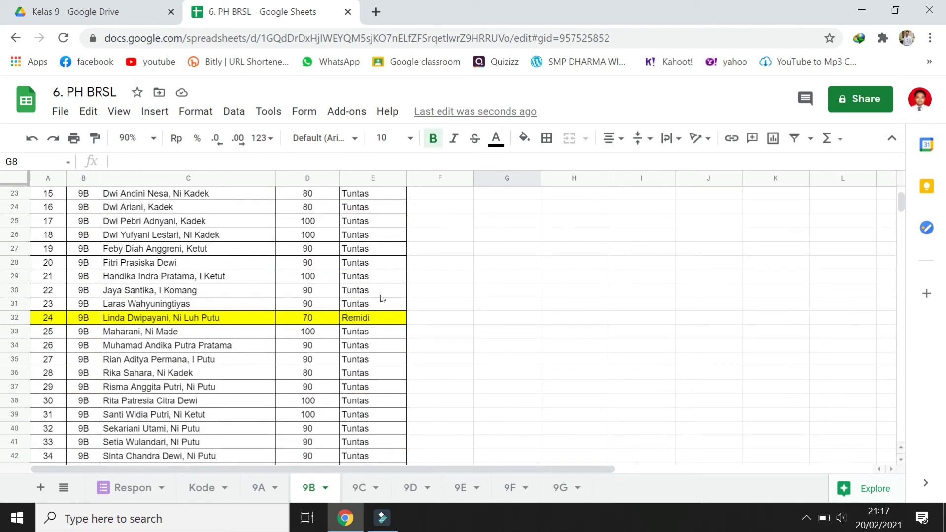
{"action": "scroll", "coordinate": [258, 317], "scroll_direction": "up", "scroll_amount": 5}
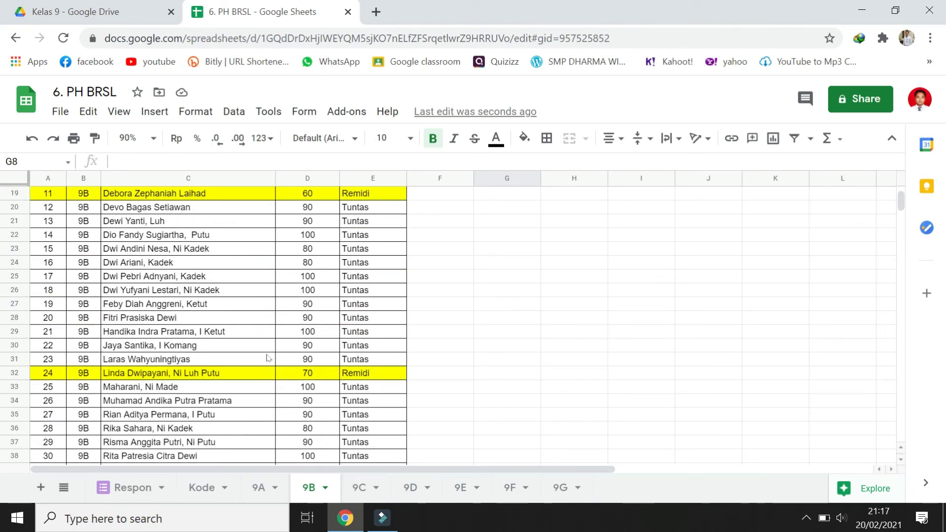
{"action": "scroll", "coordinate": [347, 364], "scroll_direction": "up", "scroll_amount": 6}
{"action": "scroll", "coordinate": [216, 337], "scroll_direction": "down", "scroll_amount": 3}
{"action": "scroll", "coordinate": [216, 337], "scroll_direction": "up", "scroll_amount": 3}
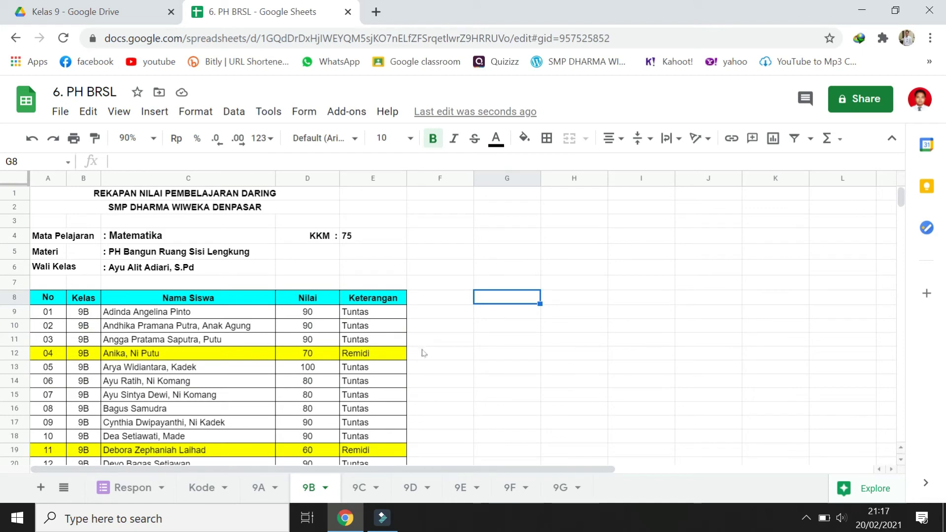
{"action": "scroll", "coordinate": [457, 355], "scroll_direction": "down", "scroll_amount": 1}
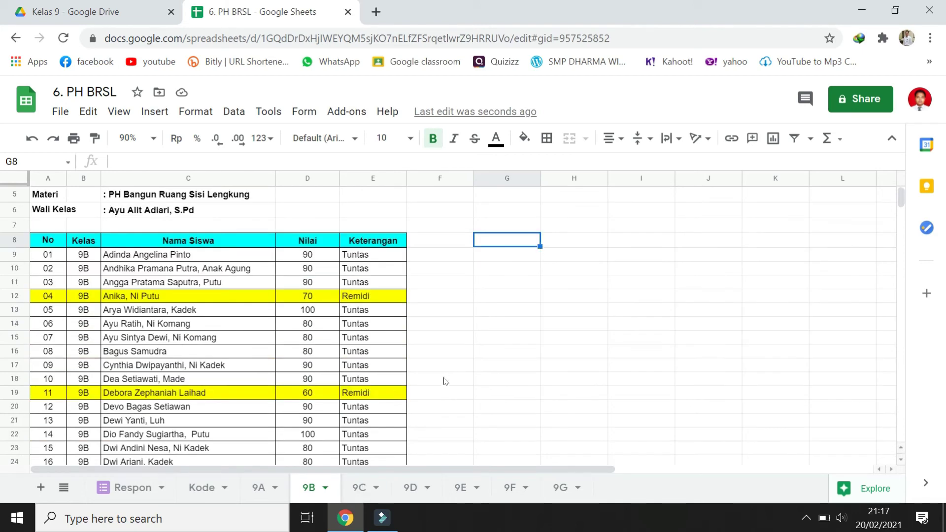
- Start a conditional format rule for A9:E48 on sheet 9C with the condition "Custom formula is"
{"action": "left_click", "coordinate": [359, 488]}
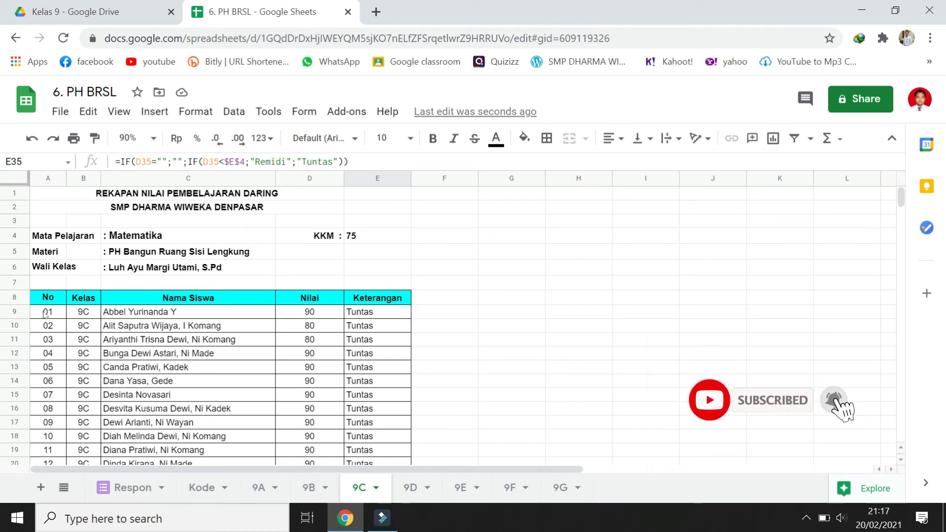
{"action": "scroll", "coordinate": [452, 289], "scroll_direction": "down", "scroll_amount": 3}
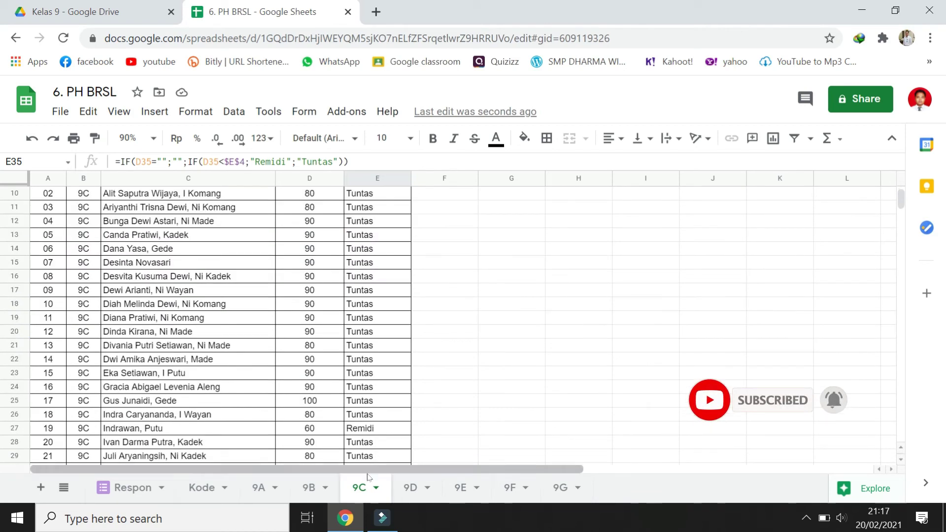
{"action": "scroll", "coordinate": [301, 321], "scroll_direction": "up", "scroll_amount": 3}
{"action": "left_click", "coordinate": [57, 316]}
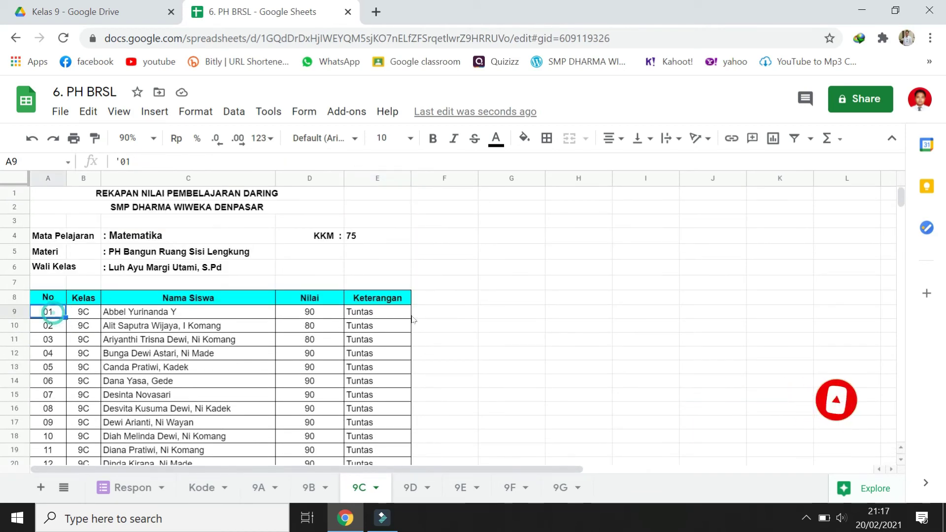
{"action": "scroll", "coordinate": [456, 335], "scroll_direction": "down", "scroll_amount": 5}
{"action": "scroll", "coordinate": [456, 335], "scroll_direction": "down", "scroll_amount": 6}
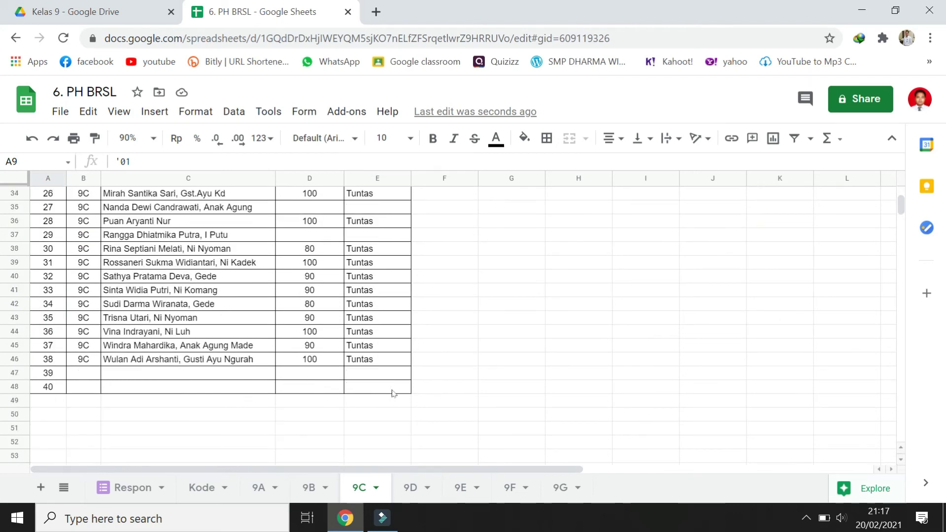
{"action": "left_click", "coordinate": [393, 387], "text": "shift"}
{"action": "scroll", "coordinate": [488, 330], "scroll_direction": "up", "scroll_amount": 1}
{"action": "scroll", "coordinate": [488, 331], "scroll_direction": "up", "scroll_amount": 10}
{"action": "left_click", "coordinate": [196, 111]}
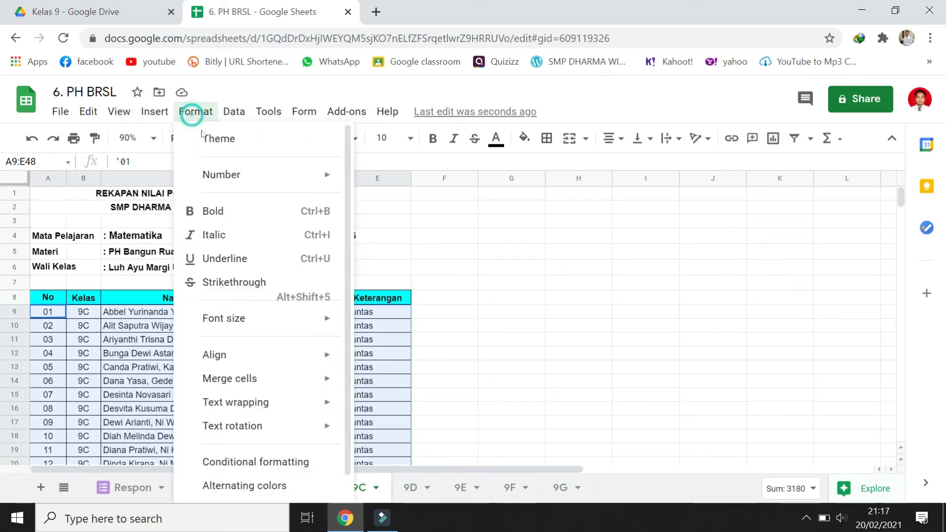
{"action": "left_click", "coordinate": [256, 462]}
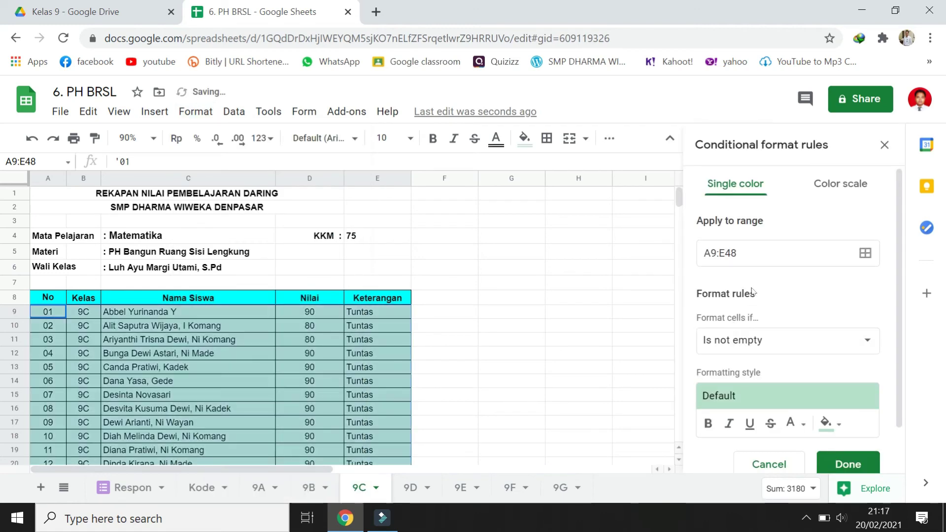
{"action": "left_click", "coordinate": [863, 342]}
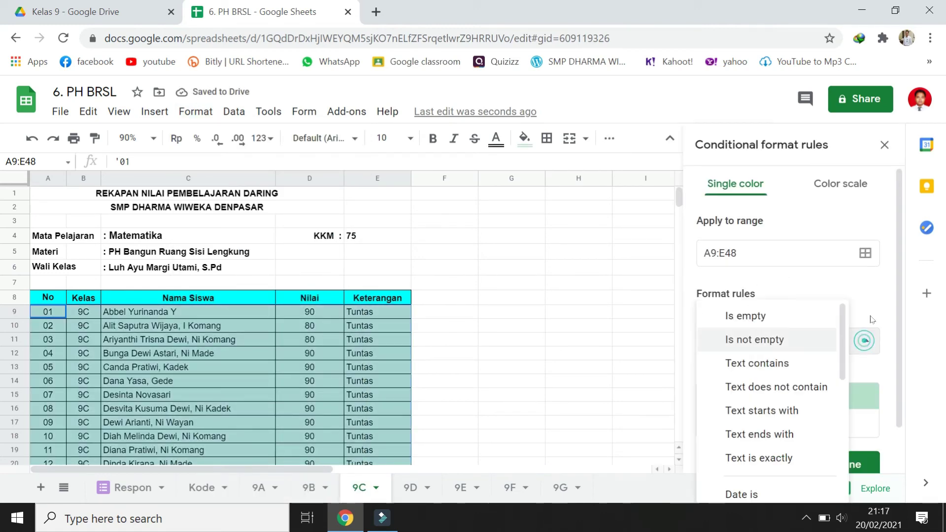
{"action": "scroll", "coordinate": [844, 340], "scroll_direction": "down", "scroll_amount": 5}
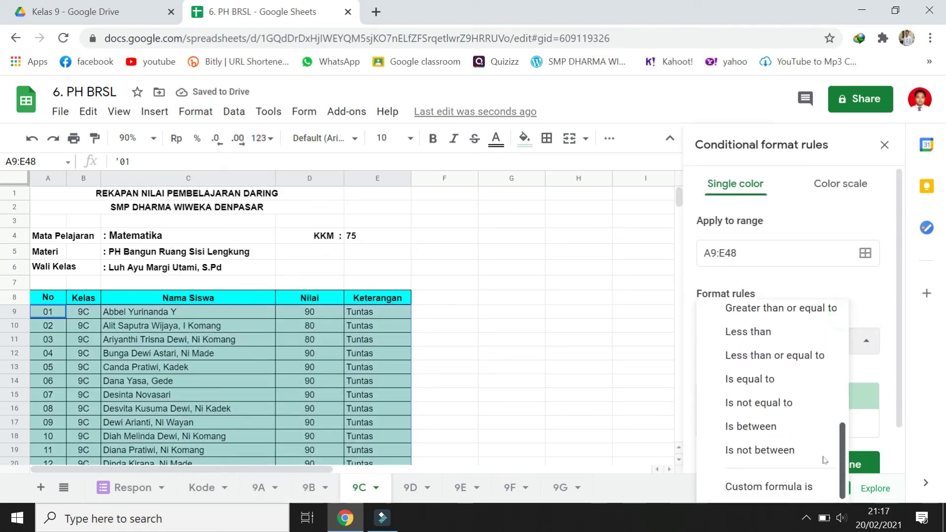
{"action": "left_click", "coordinate": [768, 488]}
- Complete the sheet 9C rule with the formula =$E9="Remidi" and a yellow fill, save it and close the conditional format rules
{"action": "left_click", "coordinate": [782, 373]}
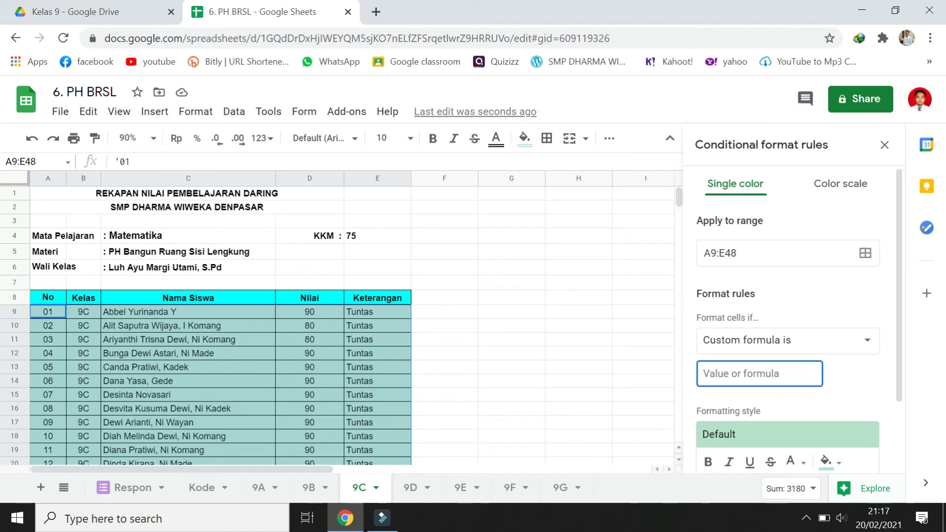
{"action": "type", "text": "="}
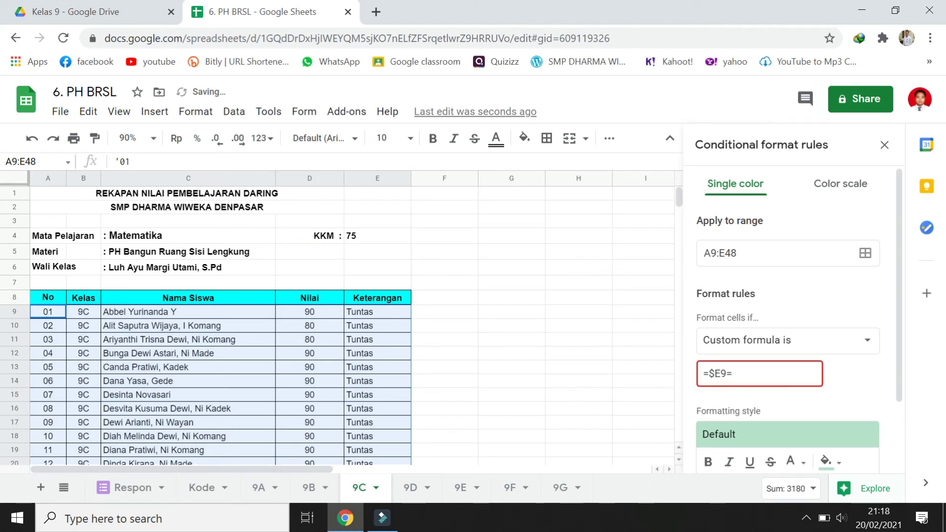
{"action": "type", "text": "emidi"}
{"action": "scroll", "coordinate": [858, 390], "scroll_direction": "down", "scroll_amount": 2}
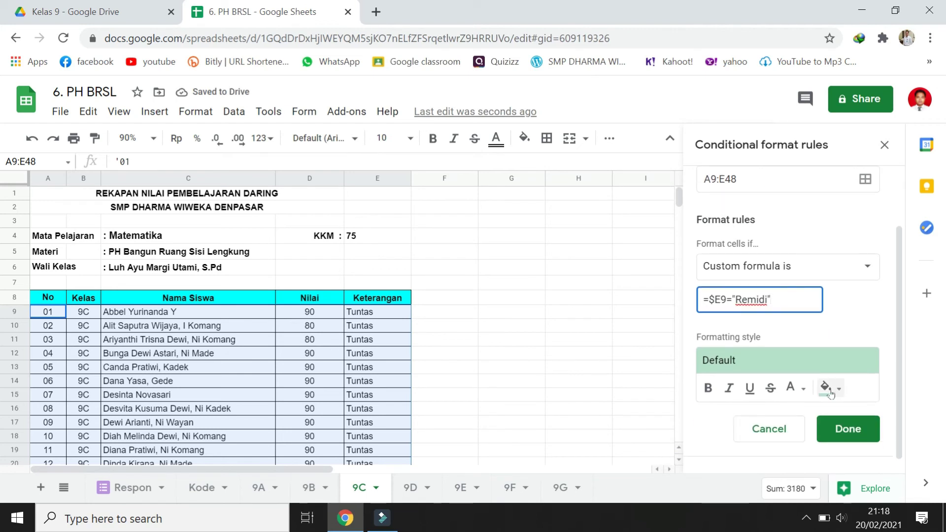
{"action": "left_click", "coordinate": [833, 388]}
{"action": "left_click", "coordinate": [729, 178]}
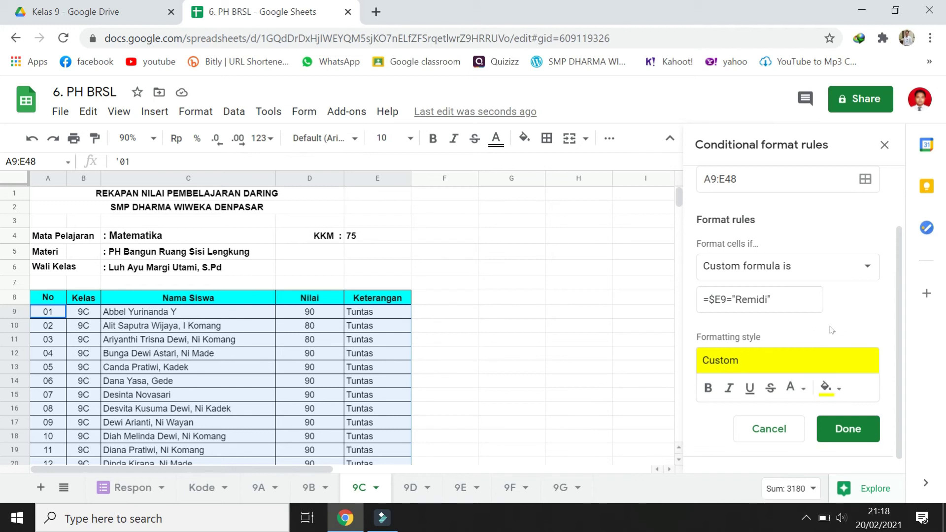
{"action": "left_click", "coordinate": [848, 429]}
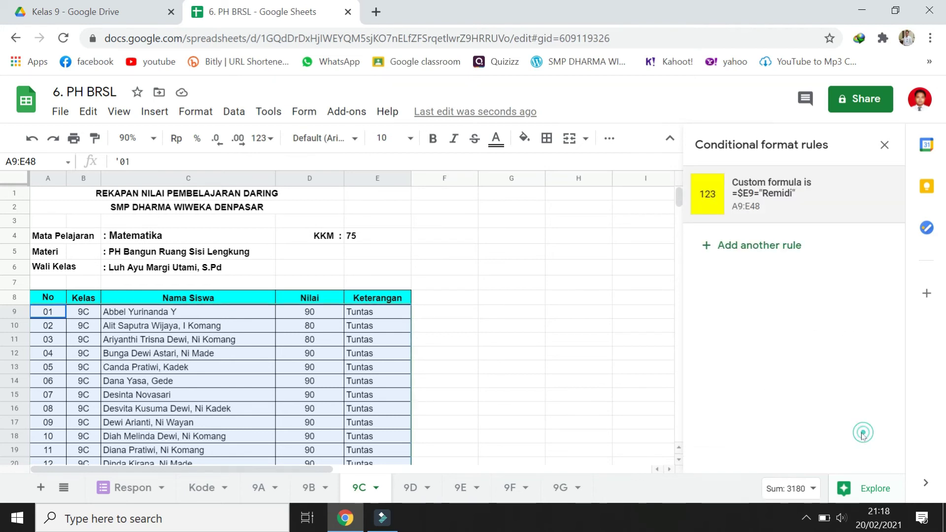
{"action": "left_click", "coordinate": [884, 145]}
- Review the row highlighting down the student list on sheet 9C and go on to view sheets 9D and 9E
{"action": "left_click", "coordinate": [572, 311]}
{"action": "scroll", "coordinate": [446, 305], "scroll_direction": "down", "scroll_amount": 4}
{"action": "scroll", "coordinate": [403, 321], "scroll_direction": "down", "scroll_amount": 3}
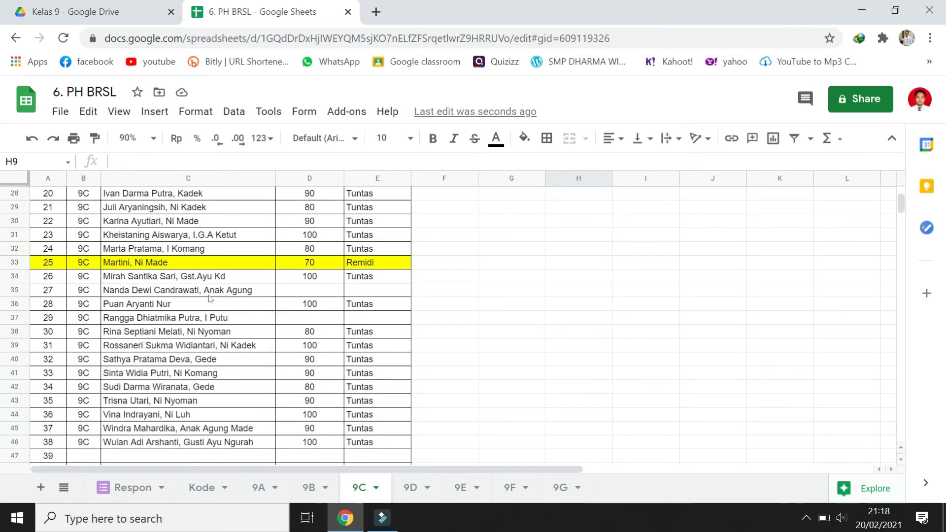
{"action": "scroll", "coordinate": [340, 284], "scroll_direction": "down", "scroll_amount": 1}
{"action": "scroll", "coordinate": [340, 284], "scroll_direction": "down", "scroll_amount": 3}
{"action": "scroll", "coordinate": [493, 301], "scroll_direction": "up", "scroll_amount": 12}
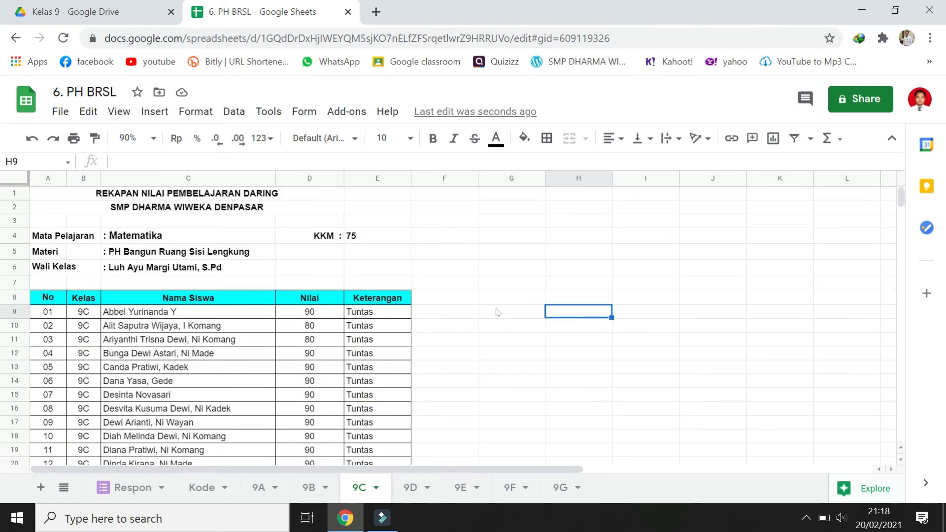
{"action": "left_click", "coordinate": [411, 488]}
{"action": "left_click", "coordinate": [461, 487]}
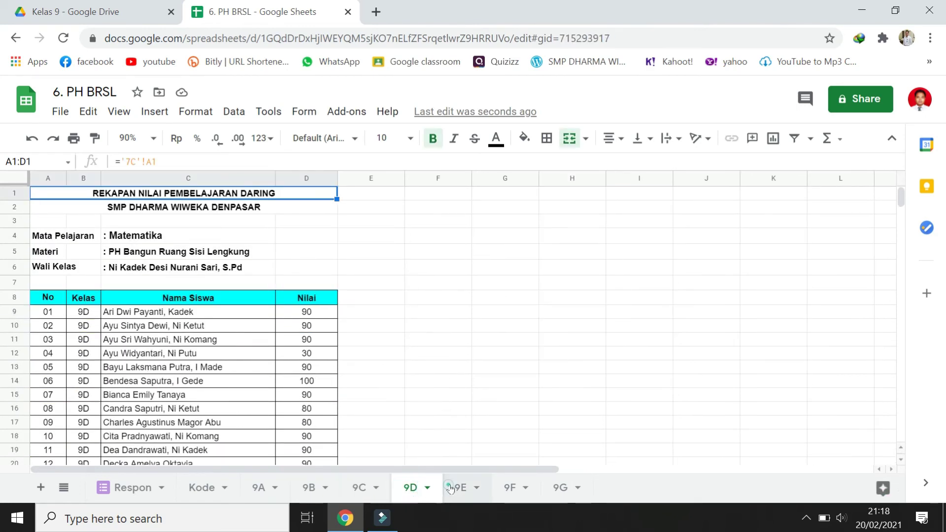
- Look through sheets 9F and 9G, and go back over sheets 9D, 9C and 9B to sheet 9A
{"action": "left_click", "coordinate": [510, 487]}
{"action": "left_click", "coordinate": [561, 487]}
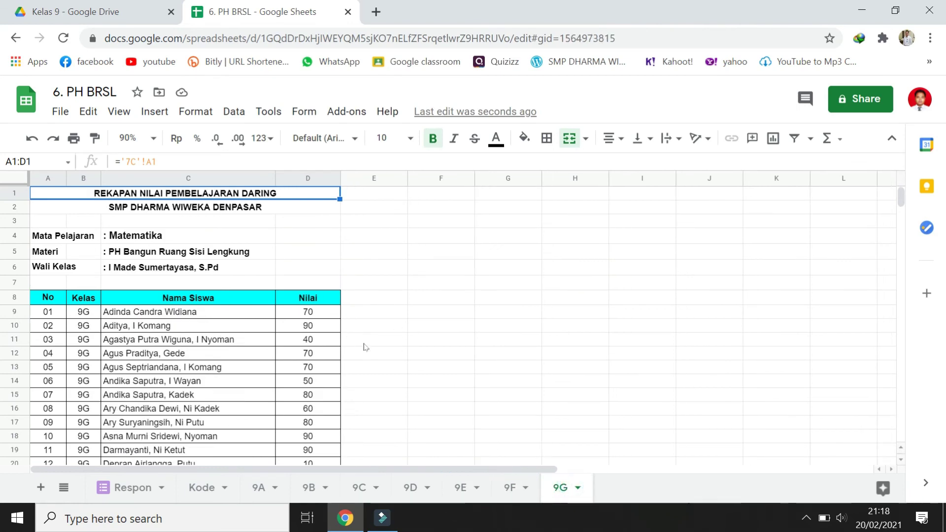
{"action": "scroll", "coordinate": [380, 363], "scroll_direction": "down", "scroll_amount": 5}
{"action": "scroll", "coordinate": [386, 361], "scroll_direction": "up", "scroll_amount": 5}
{"action": "left_click", "coordinate": [410, 487]}
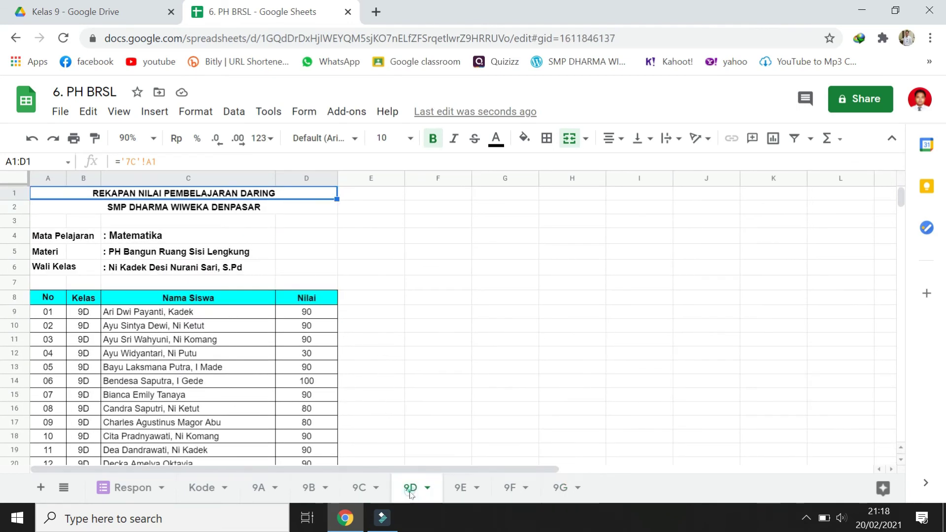
{"action": "left_click", "coordinate": [362, 487]}
{"action": "left_click", "coordinate": [309, 488]}
{"action": "left_click", "coordinate": [282, 489]}
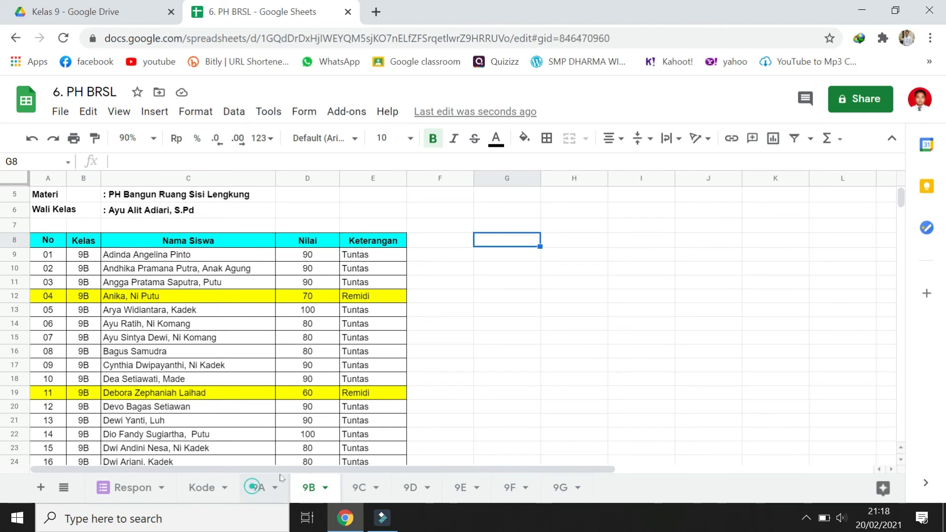
- Review the row highlighting down the whole student list on sheet 9A against the Nilai scores and the KKM
{"action": "scroll", "coordinate": [446, 332], "scroll_direction": "down", "scroll_amount": 6}
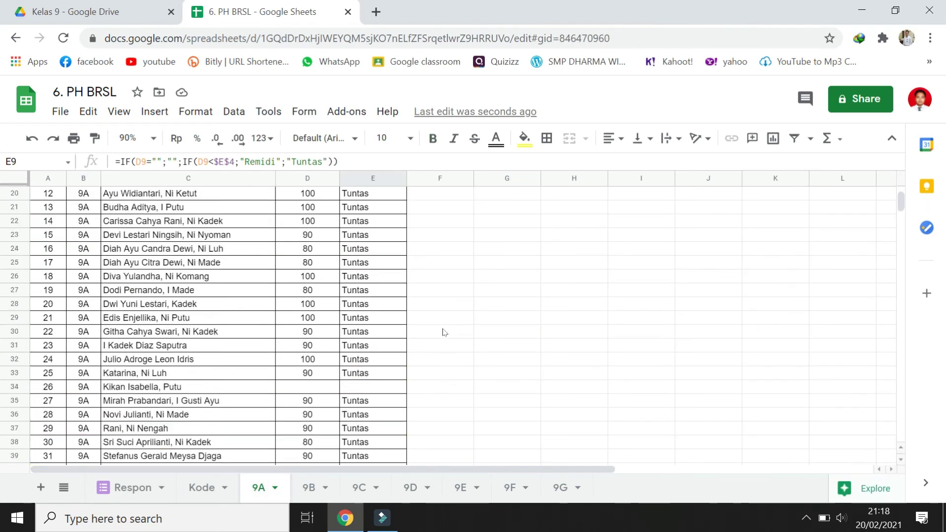
{"action": "scroll", "coordinate": [445, 332], "scroll_direction": "up", "scroll_amount": 6}
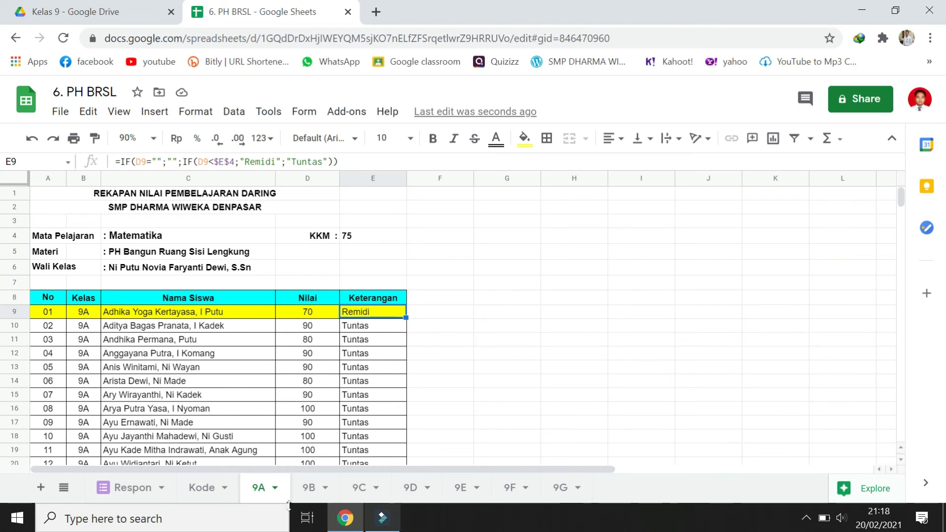
{"action": "scroll", "coordinate": [287, 311], "scroll_direction": "down", "scroll_amount": 6}
{"action": "scroll", "coordinate": [288, 311], "scroll_direction": "down", "scroll_amount": 5}
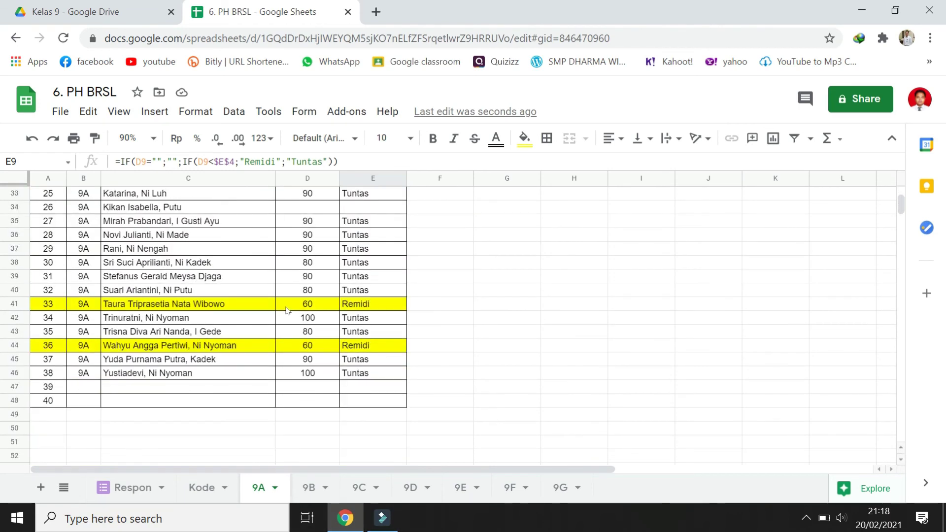
{"action": "scroll", "coordinate": [288, 310], "scroll_direction": "up", "scroll_amount": 6}
{"action": "scroll", "coordinate": [288, 311], "scroll_direction": "up", "scroll_amount": 5}
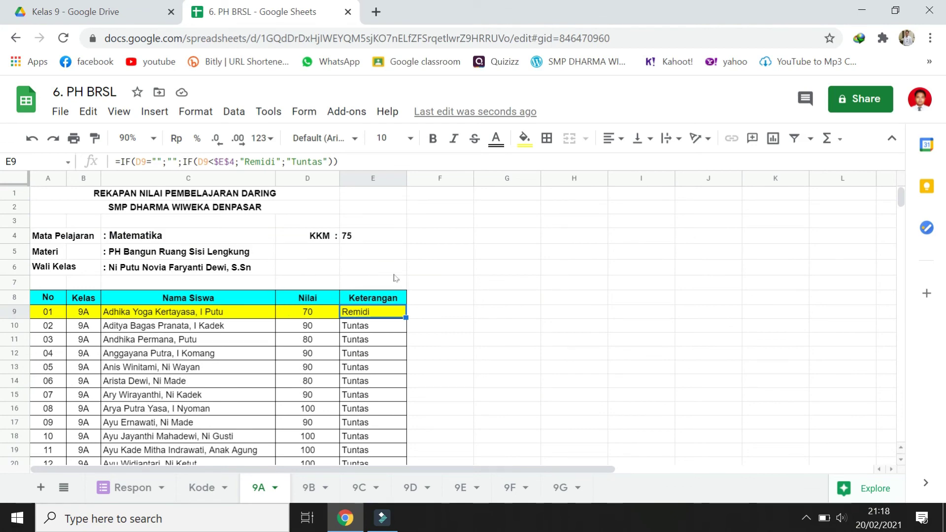
{"action": "scroll", "coordinate": [487, 276], "scroll_direction": "down", "scroll_amount": 6}
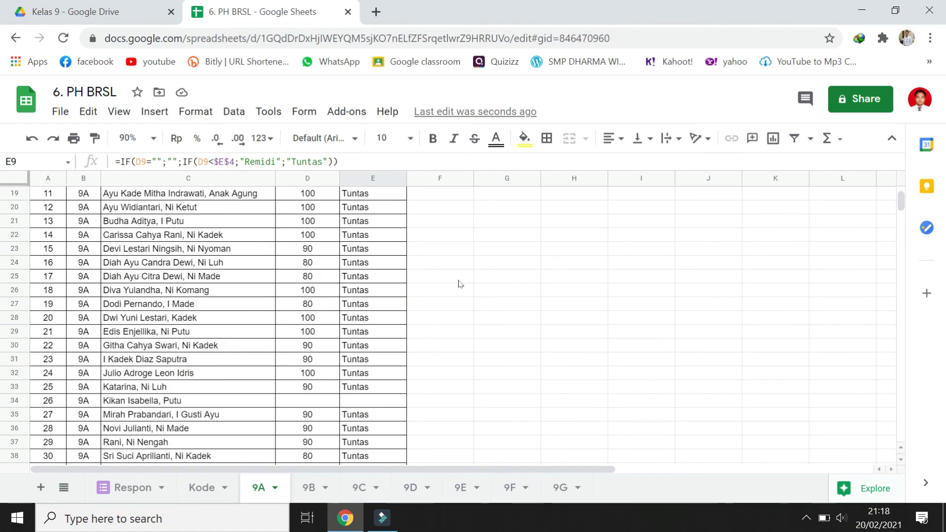
{"action": "scroll", "coordinate": [459, 284], "scroll_direction": "up", "scroll_amount": 6}
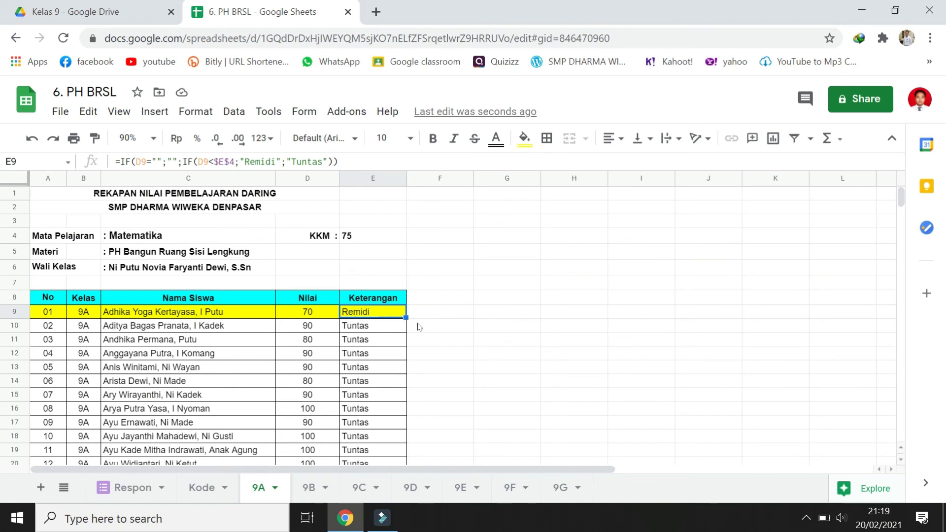
- Check the Keterangan formula in E9 on sheet 9A and its results down to the end of the list
{"action": "left_click", "coordinate": [469, 343]}
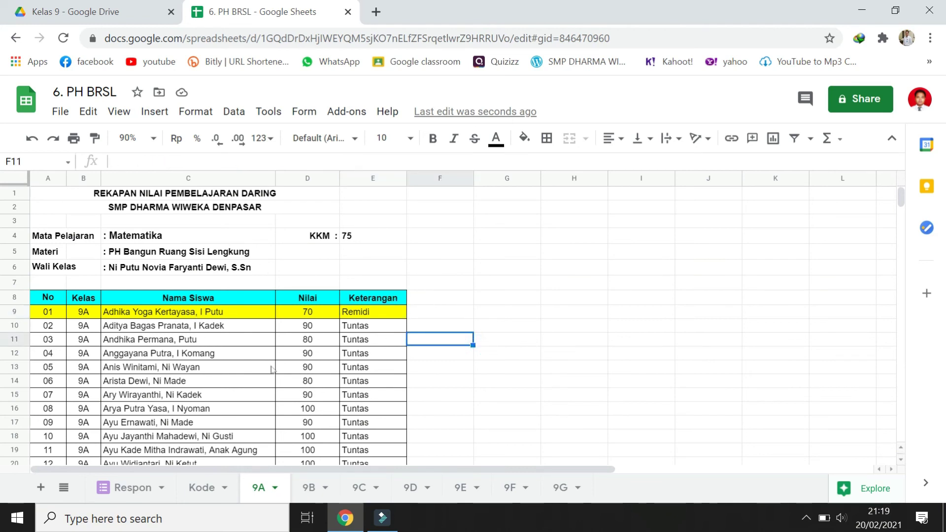
{"action": "scroll", "coordinate": [299, 326], "scroll_direction": "down", "scroll_amount": 3}
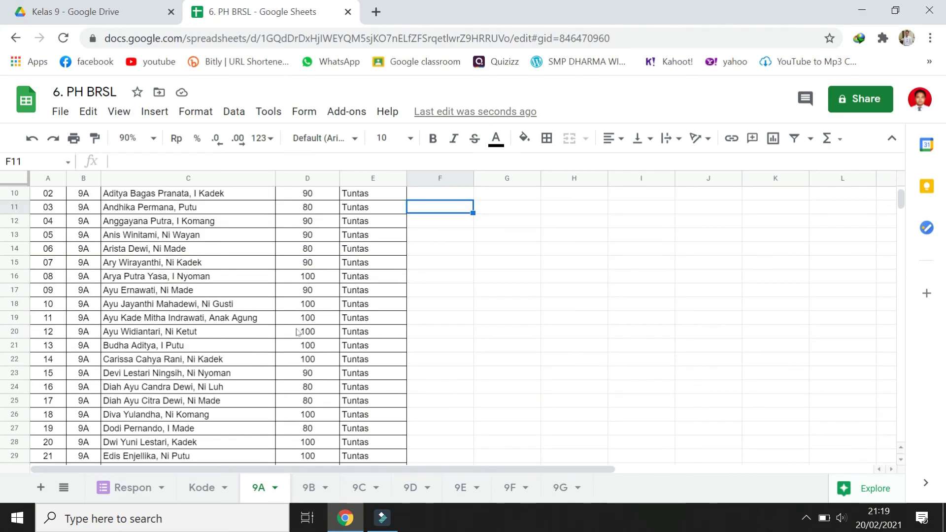
{"action": "scroll", "coordinate": [298, 331], "scroll_direction": "up", "scroll_amount": 3}
{"action": "left_click", "coordinate": [377, 314]}
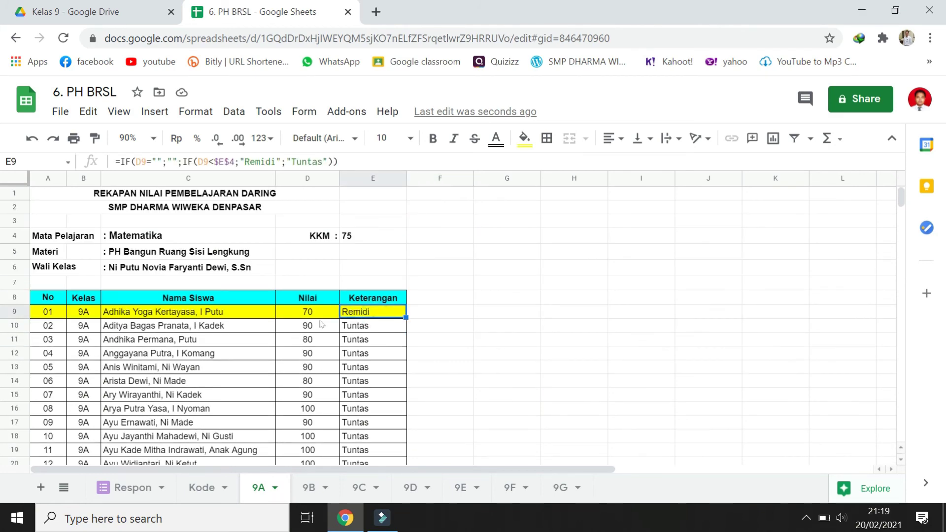
{"action": "scroll", "coordinate": [304, 377], "scroll_direction": "down", "scroll_amount": 5}
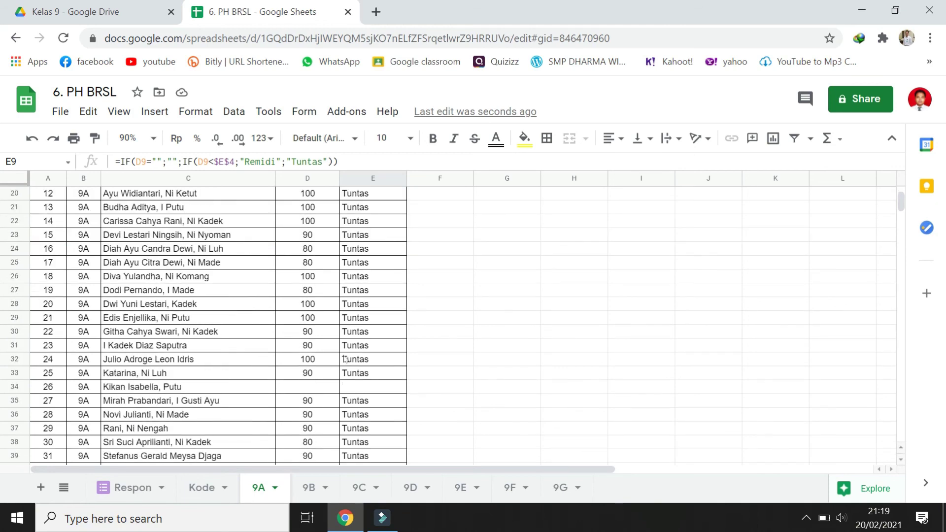
{"action": "scroll", "coordinate": [345, 359], "scroll_direction": "down", "scroll_amount": 5}
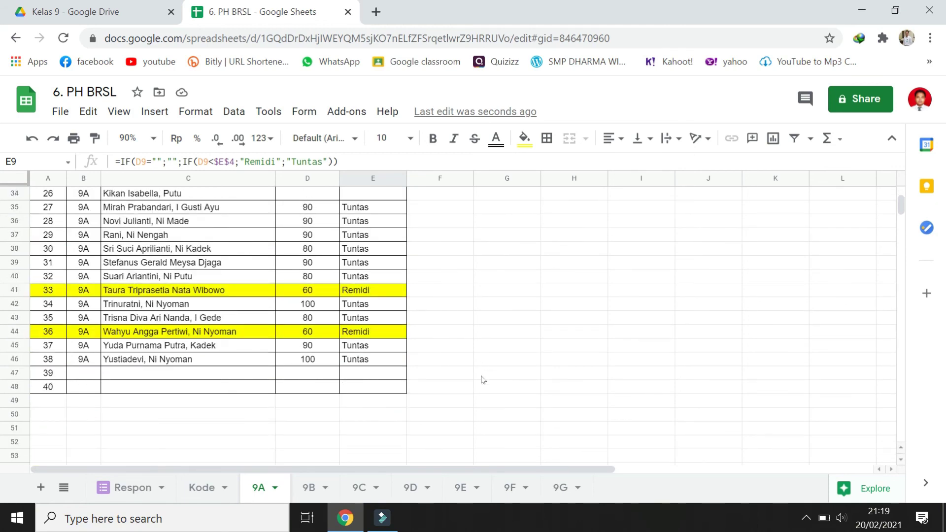
{"action": "scroll", "coordinate": [481, 374], "scroll_direction": "up", "scroll_amount": 10}
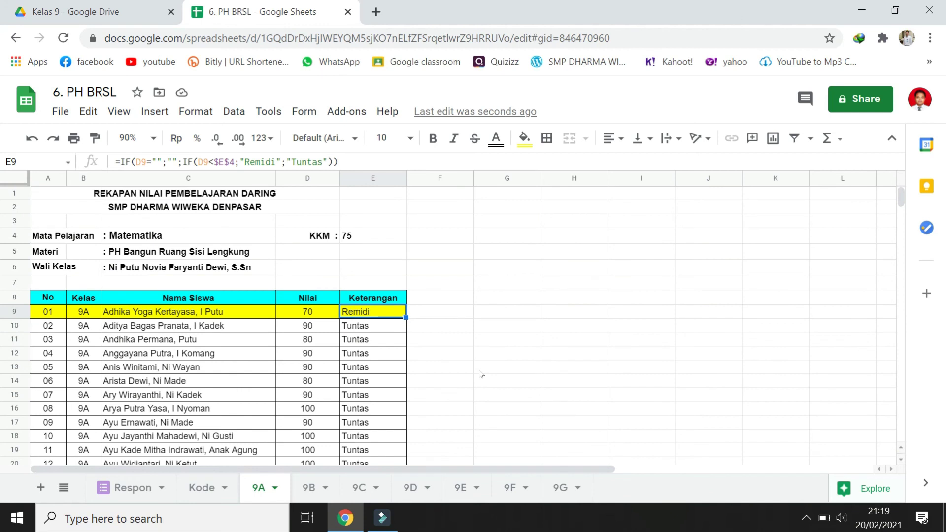
{"action": "left_click", "coordinate": [438, 328]}
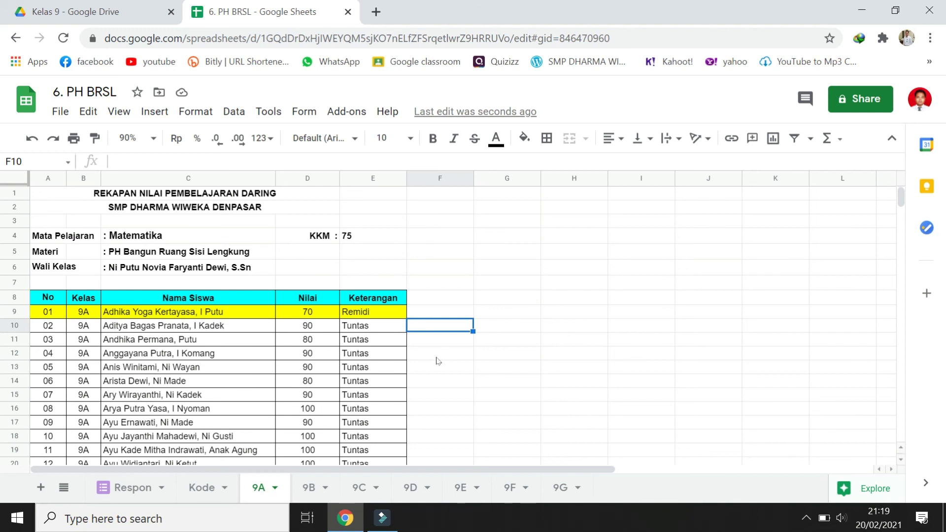
{"action": "left_click", "coordinate": [444, 340]}
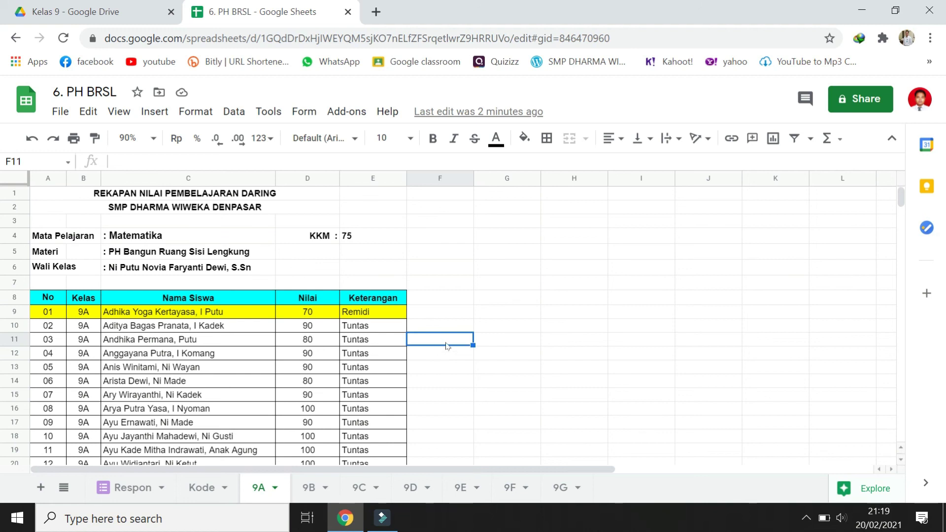
{"action": "left_click", "coordinate": [449, 354]}
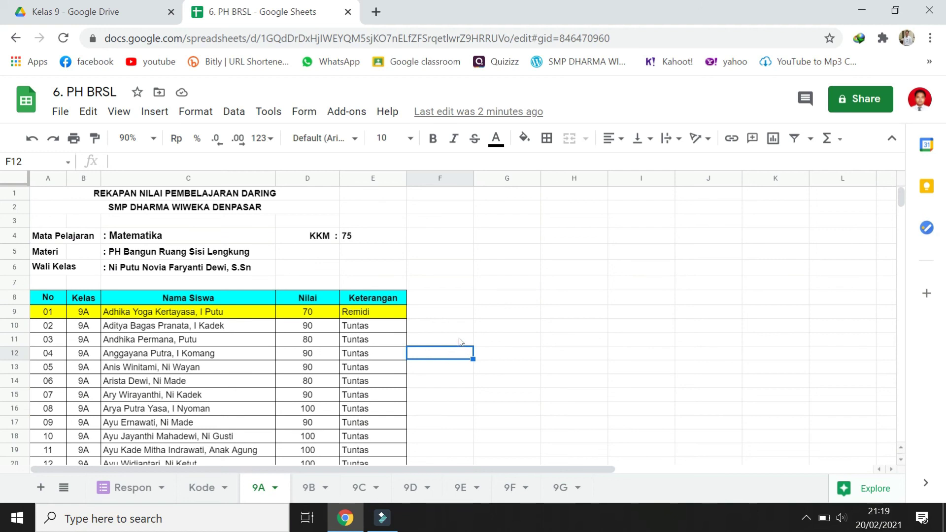
{"action": "left_click", "coordinate": [453, 340]}
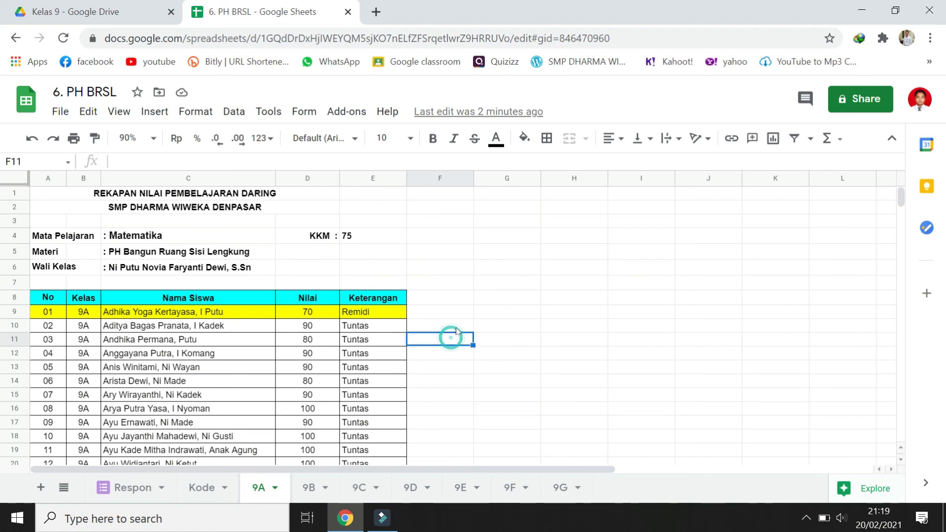
{"action": "left_click", "coordinate": [453, 324]}
{"action": "scroll", "coordinate": [454, 368], "scroll_direction": "down", "scroll_amount": 1}
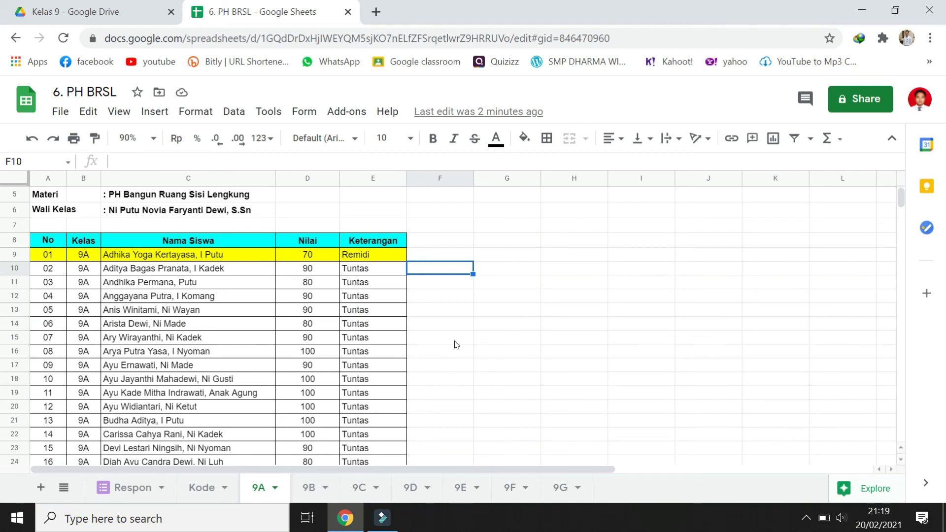
{"action": "left_click", "coordinate": [453, 341]}
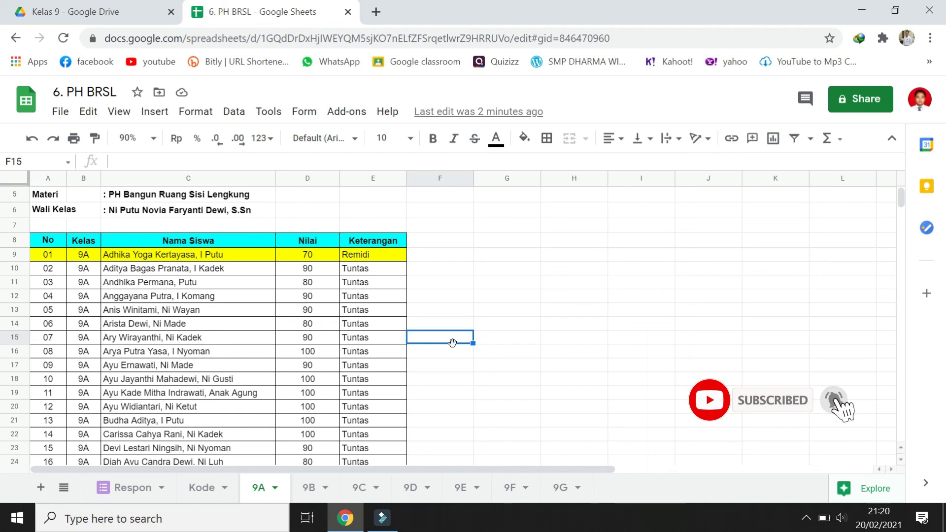
{"action": "scroll", "coordinate": [458, 328], "scroll_direction": "up", "scroll_amount": 2}
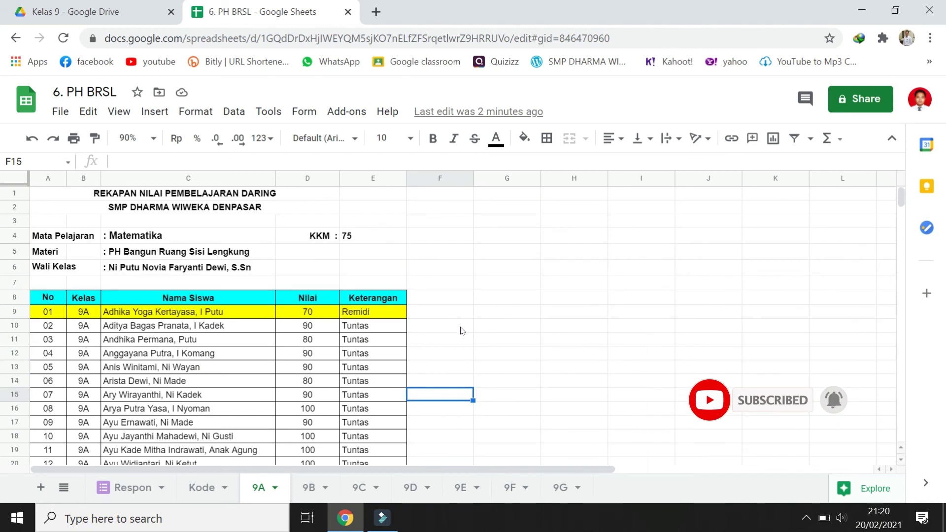